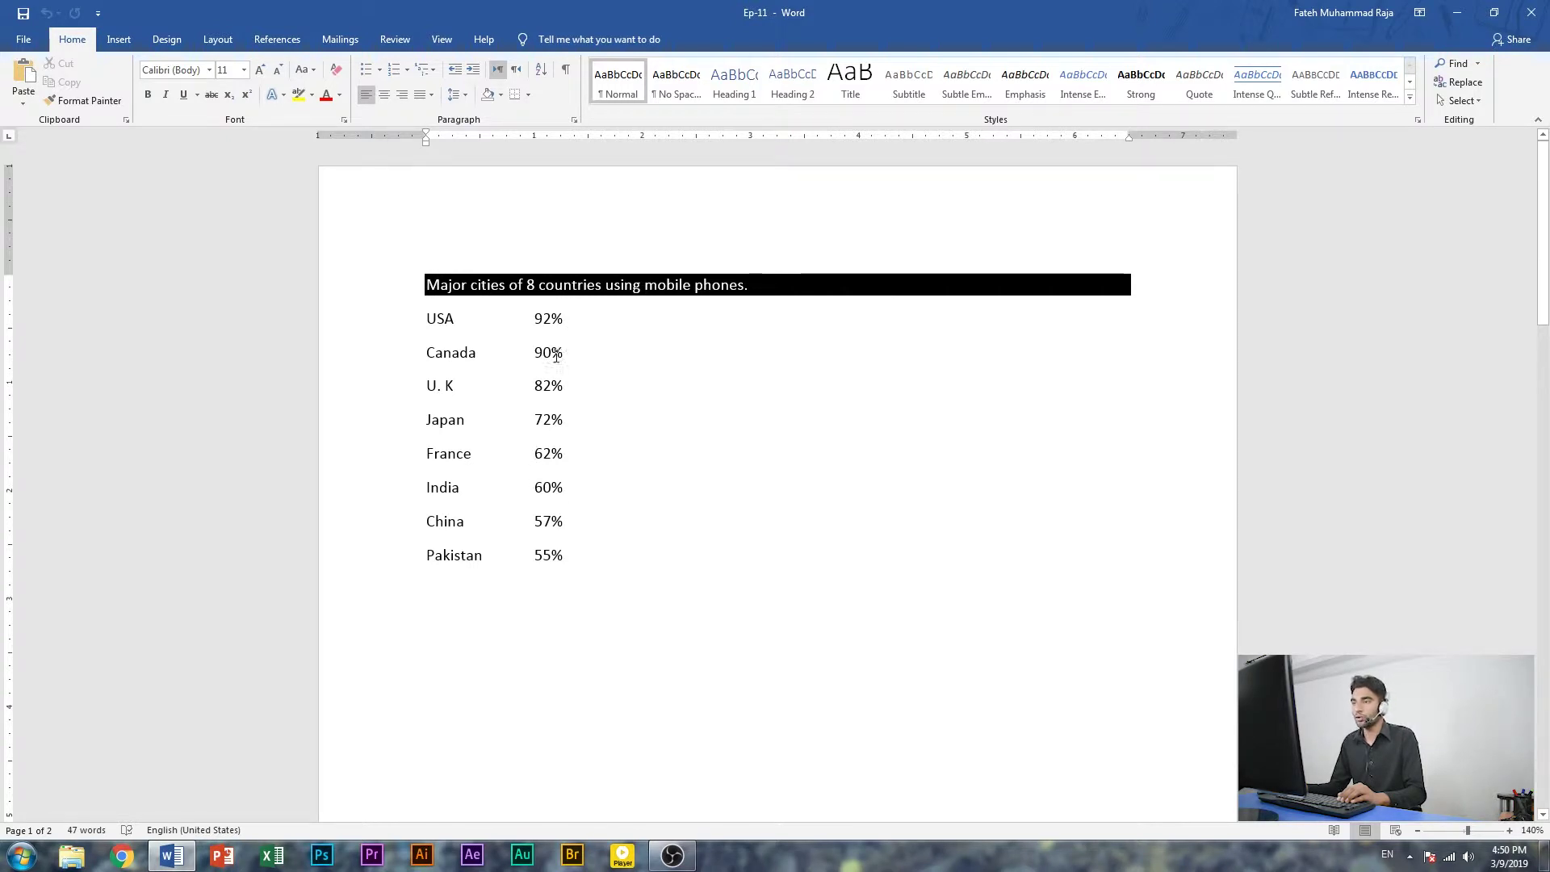
Add a blank line below the Pakistan entry at the end of the country list
{"action": "left_click_drag", "start_coordinate": [545, 321], "coordinate": [554, 323]}
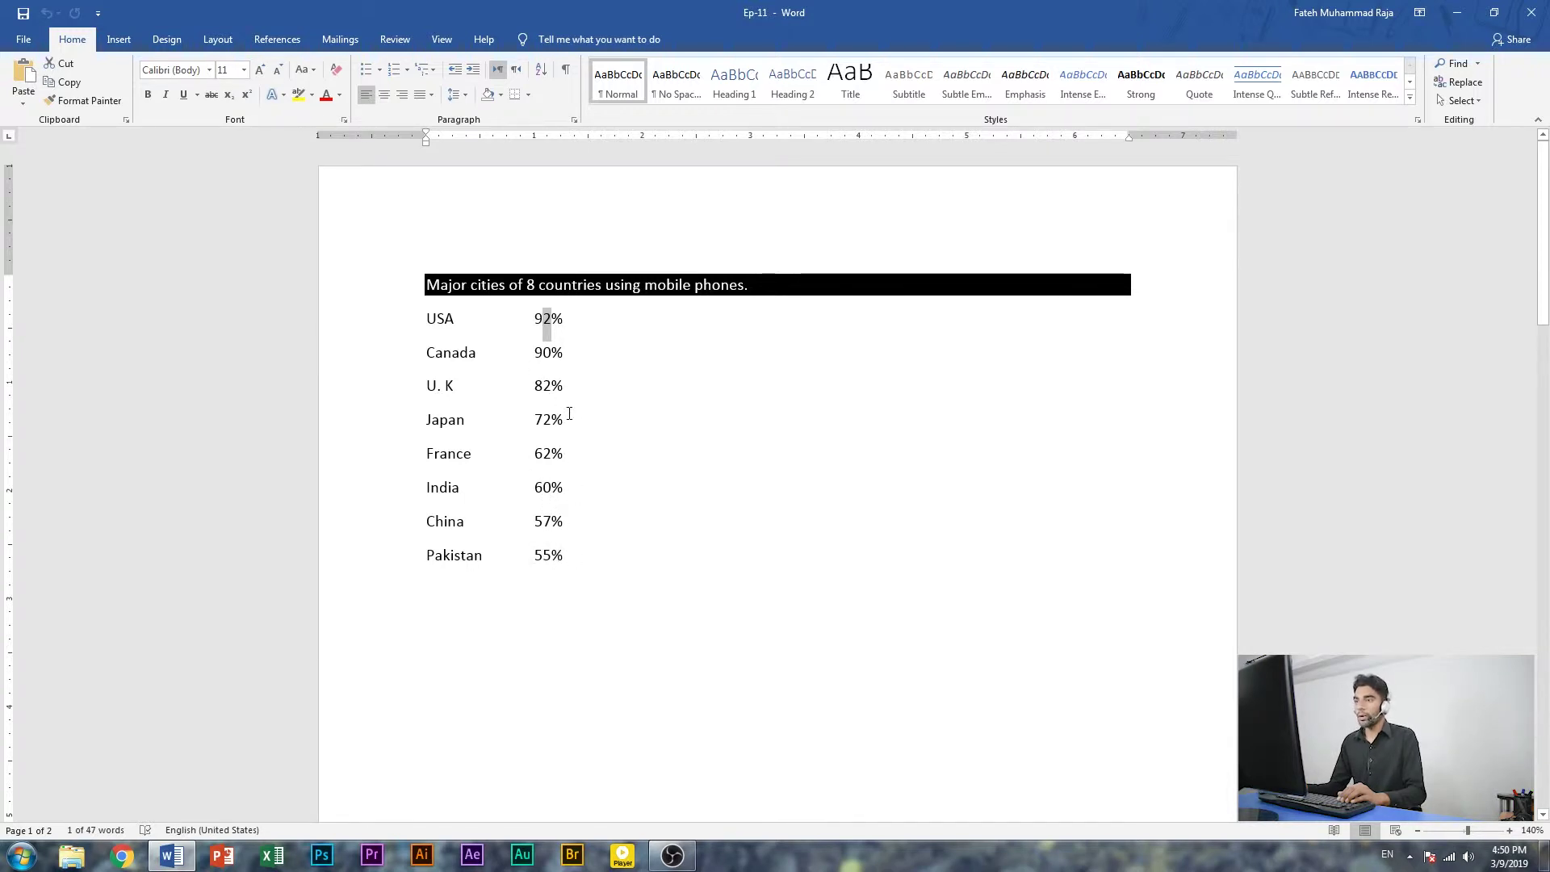
{"action": "left_click", "coordinate": [579, 555]}
{"action": "key", "text": "Return"}
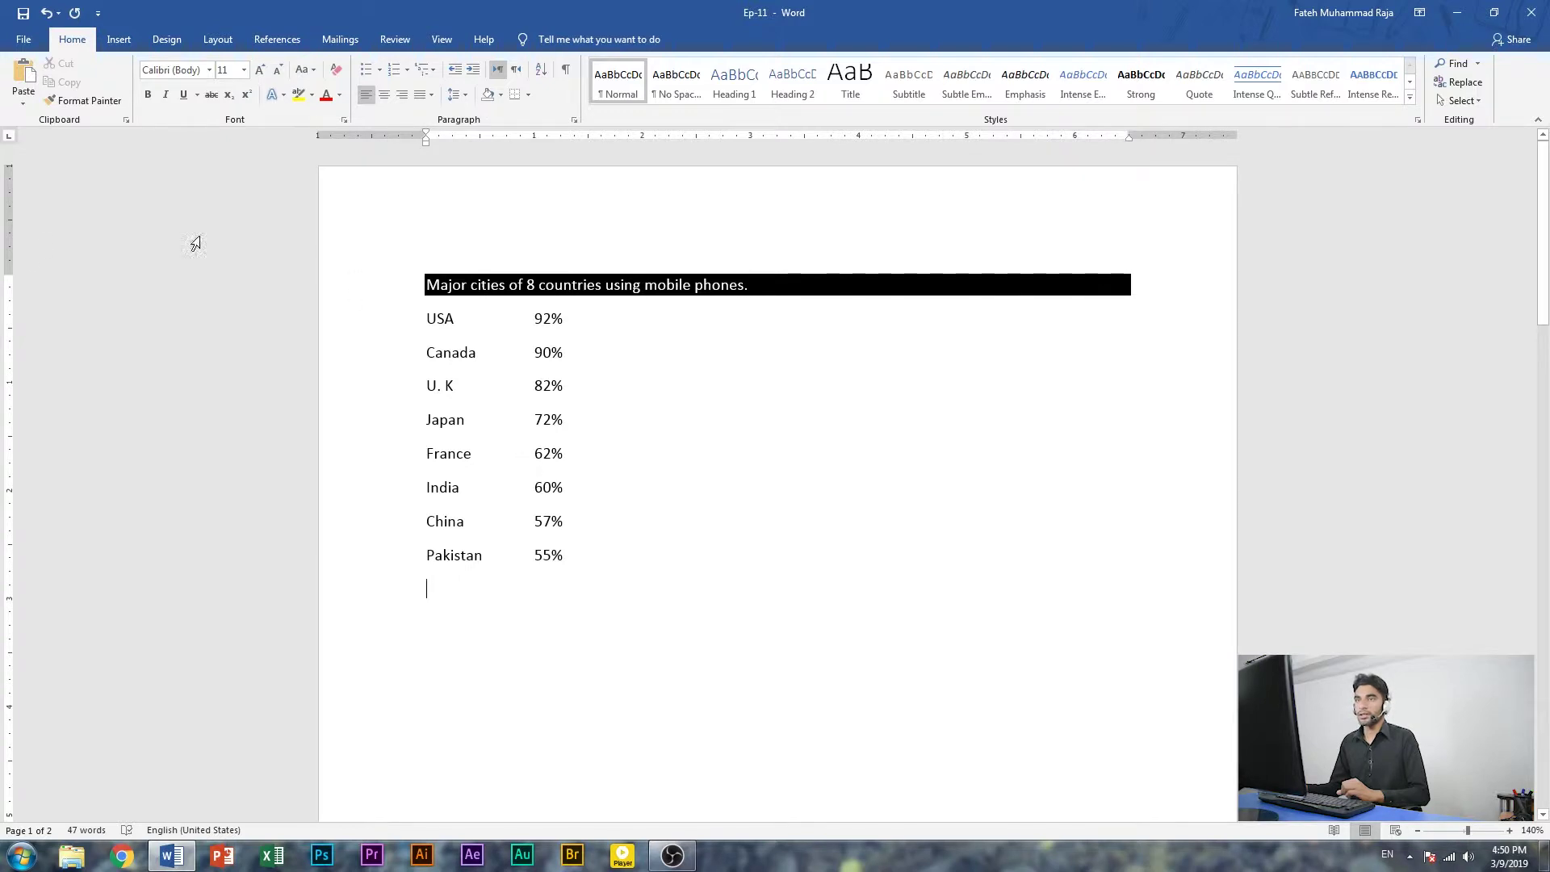
Insert a Clustered Column chart on the blank line below the country list
{"action": "left_click", "coordinate": [113, 46]}
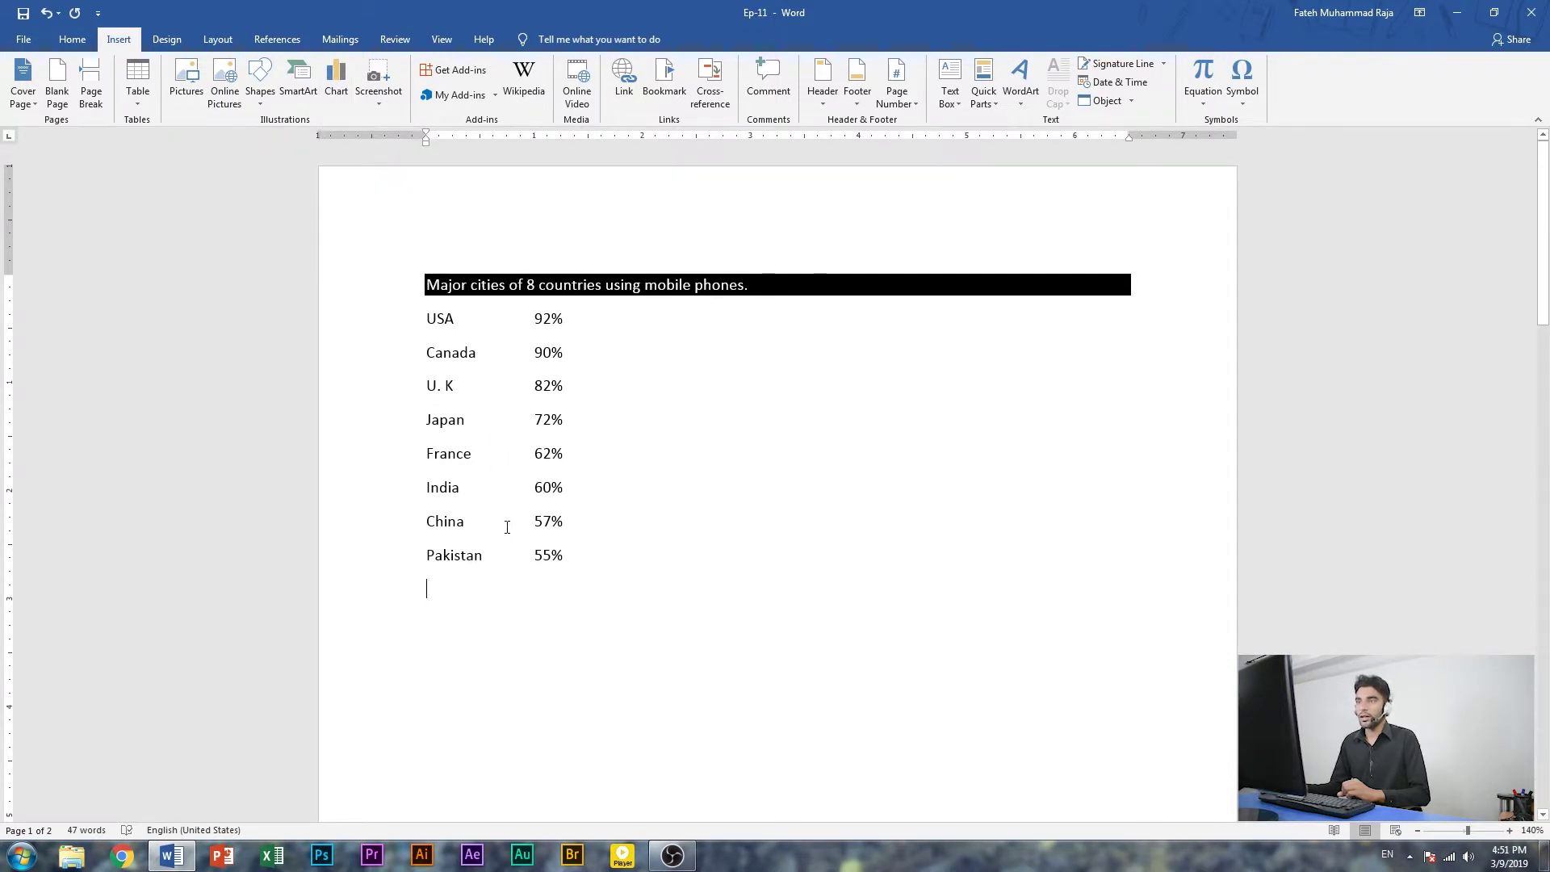
{"action": "left_click", "coordinate": [342, 92]}
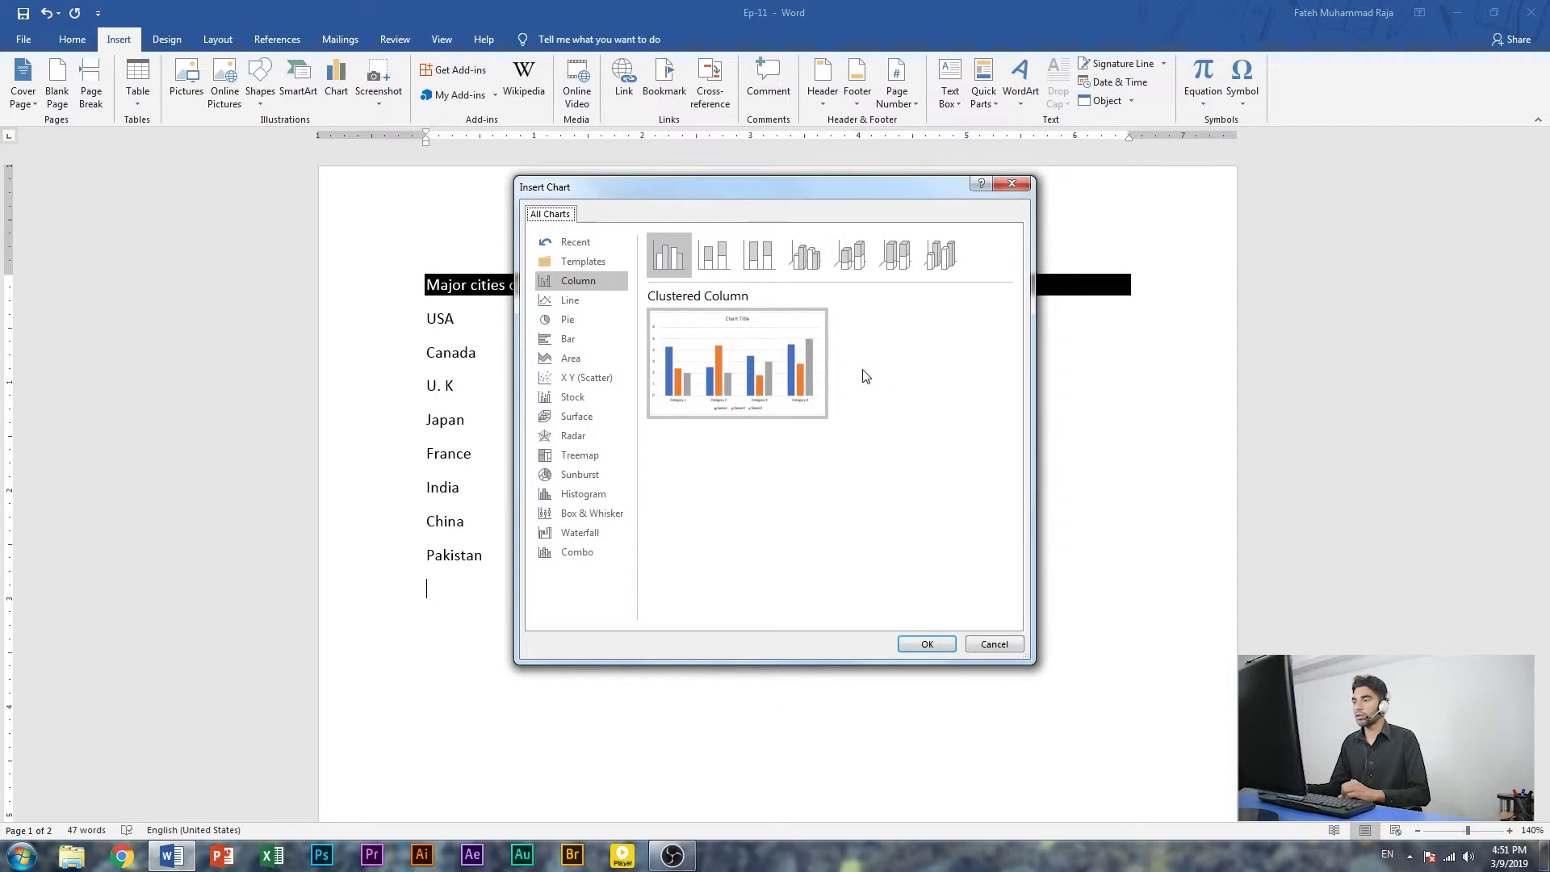
{"action": "mouse_move", "coordinate": [703, 407]}
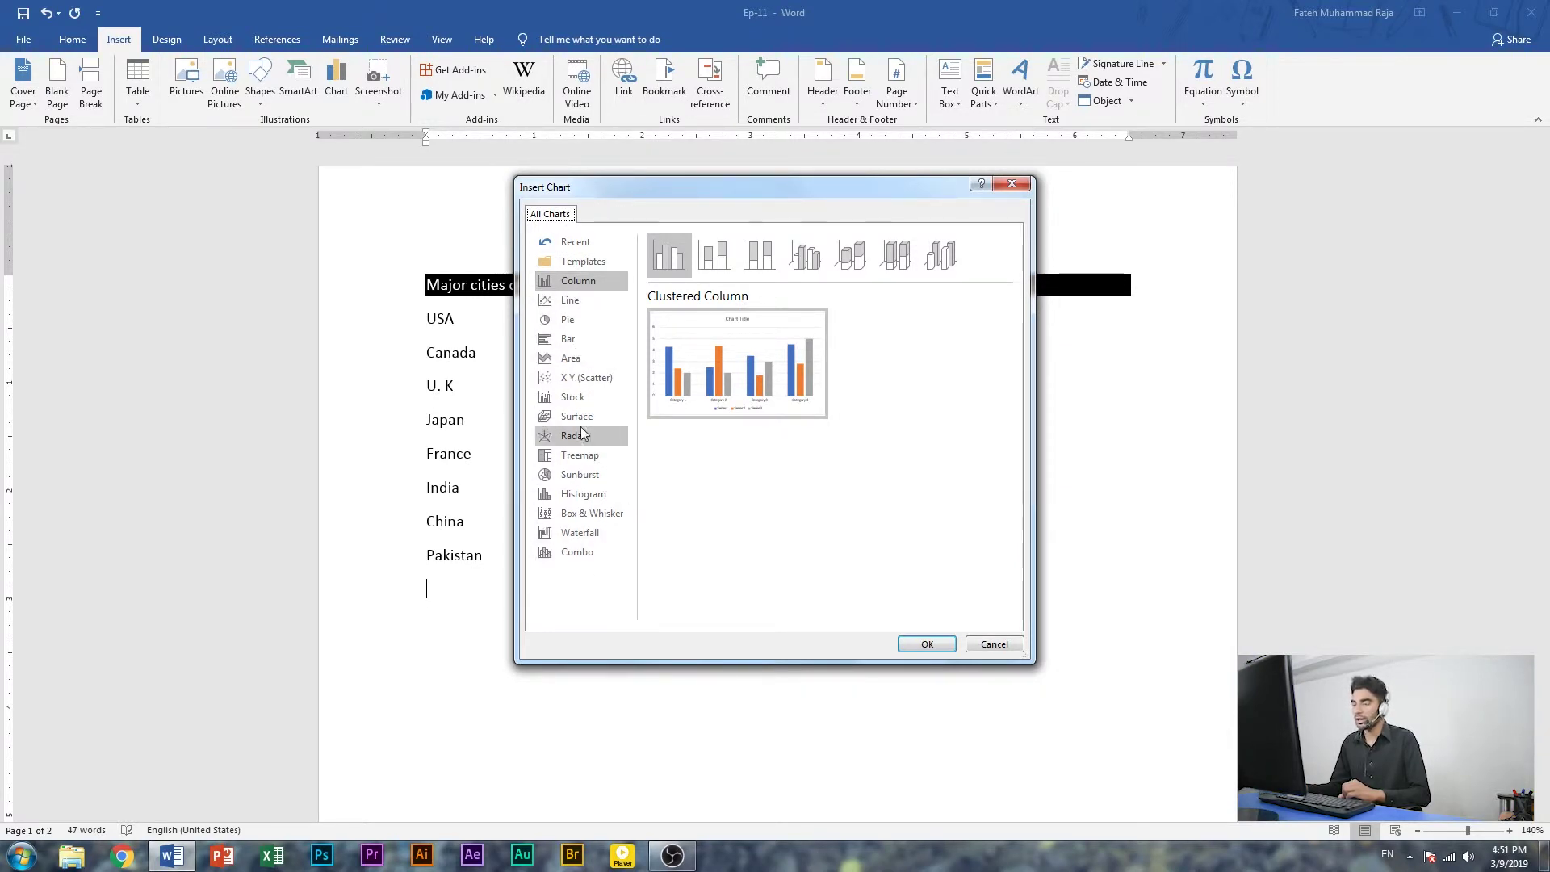
{"action": "left_click", "coordinate": [711, 273]}
{"action": "left_click", "coordinate": [758, 254]}
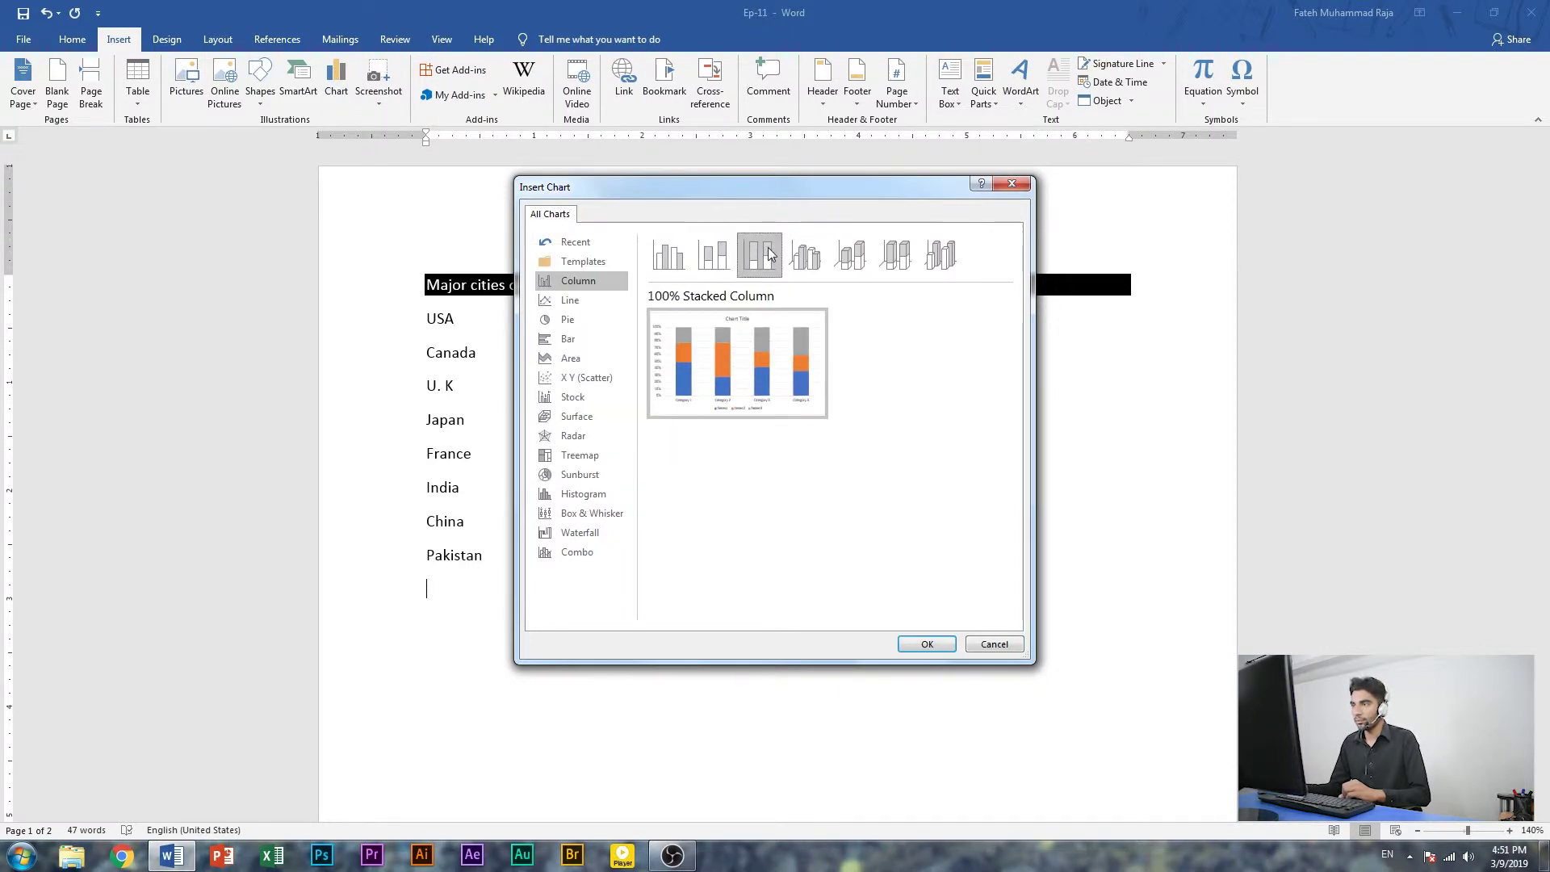
{"action": "left_click", "coordinate": [672, 264]}
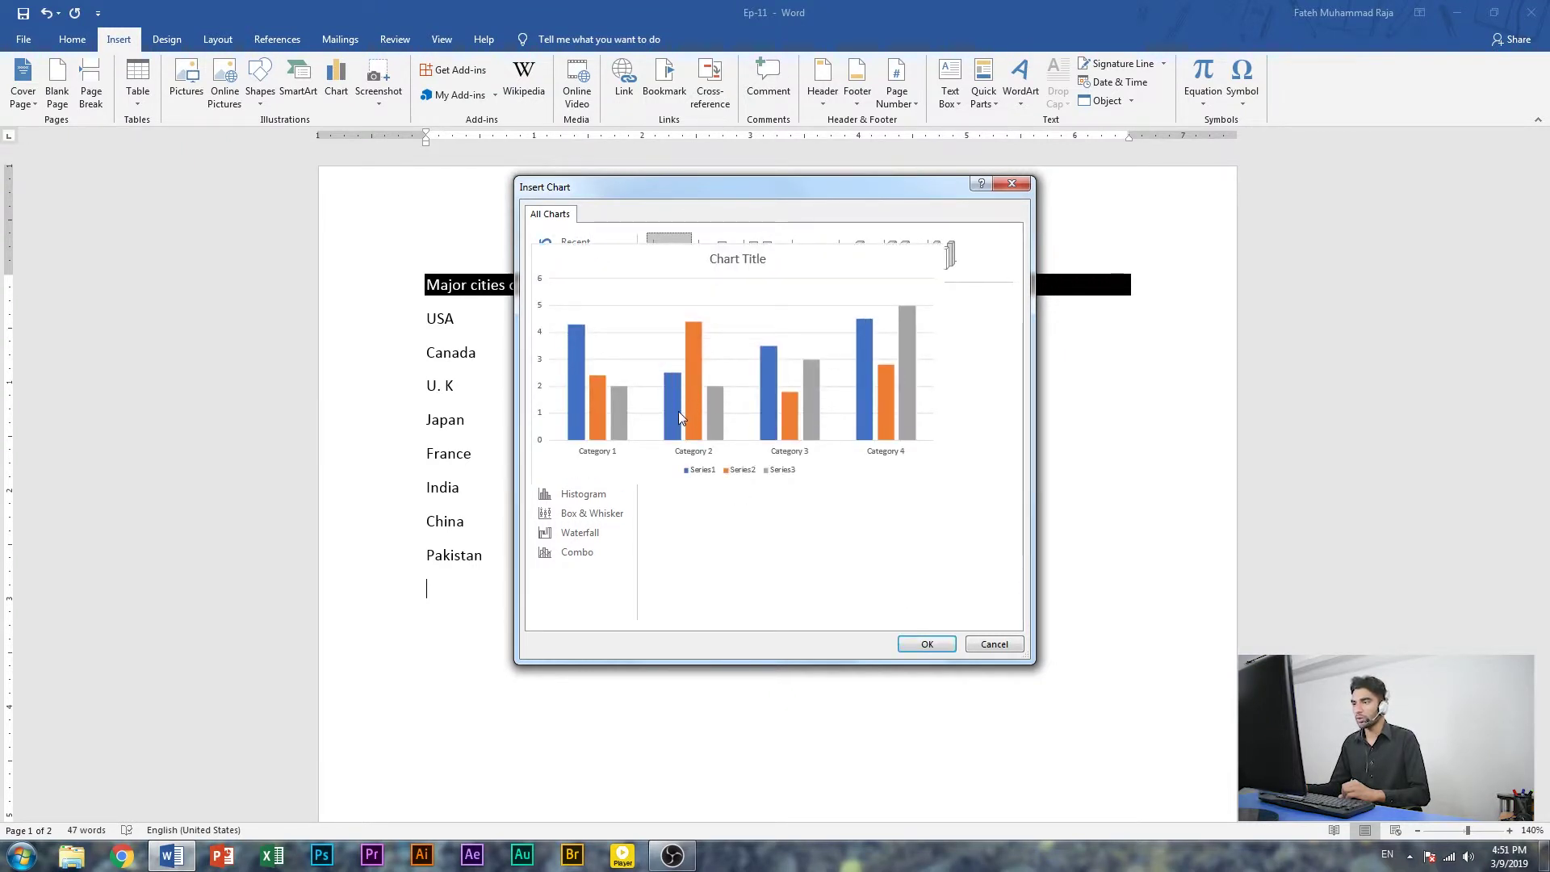
{"action": "left_click", "coordinate": [951, 643]}
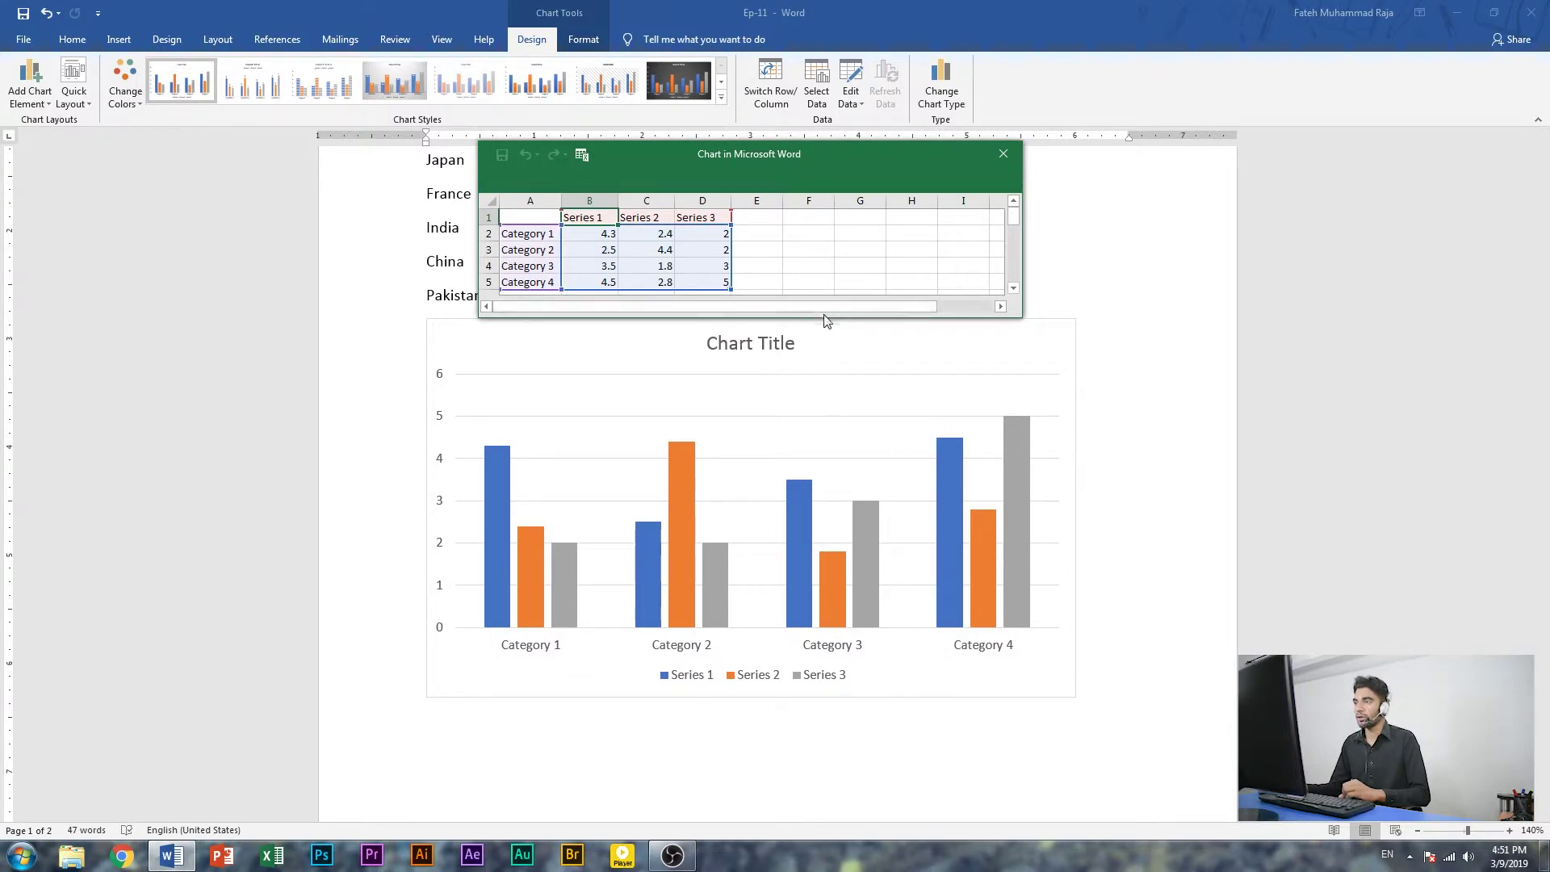
Enlarge the chart's data sheet, move it clear of the list, and set the chart data range to A1:B9
{"action": "left_click_drag", "start_coordinate": [829, 321], "coordinate": [896, 607]}
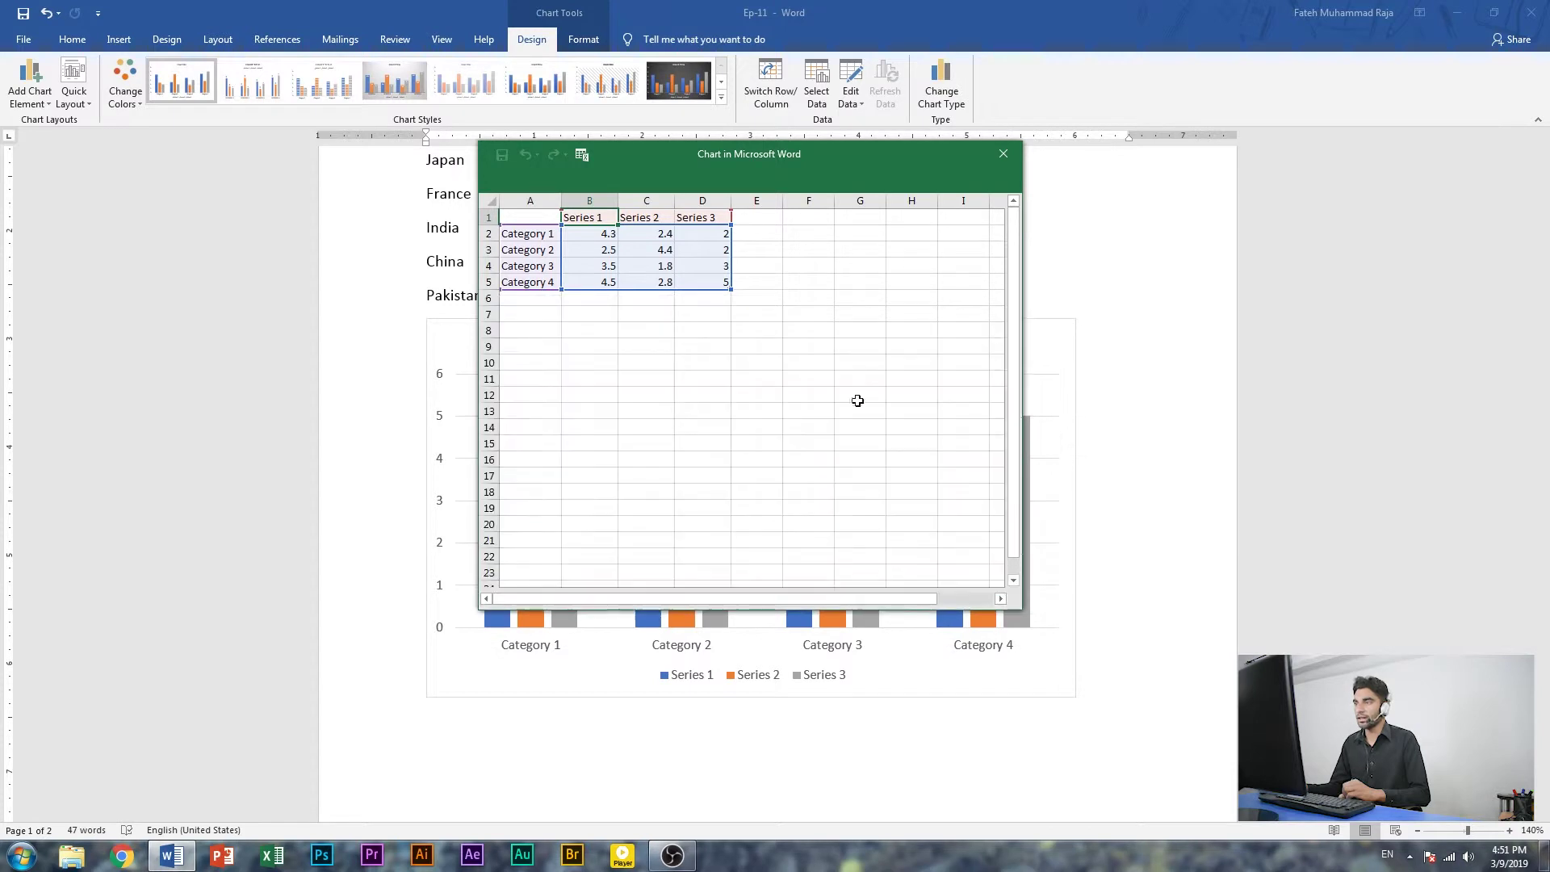
{"action": "left_click_drag", "start_coordinate": [825, 153], "coordinate": [1169, 163]}
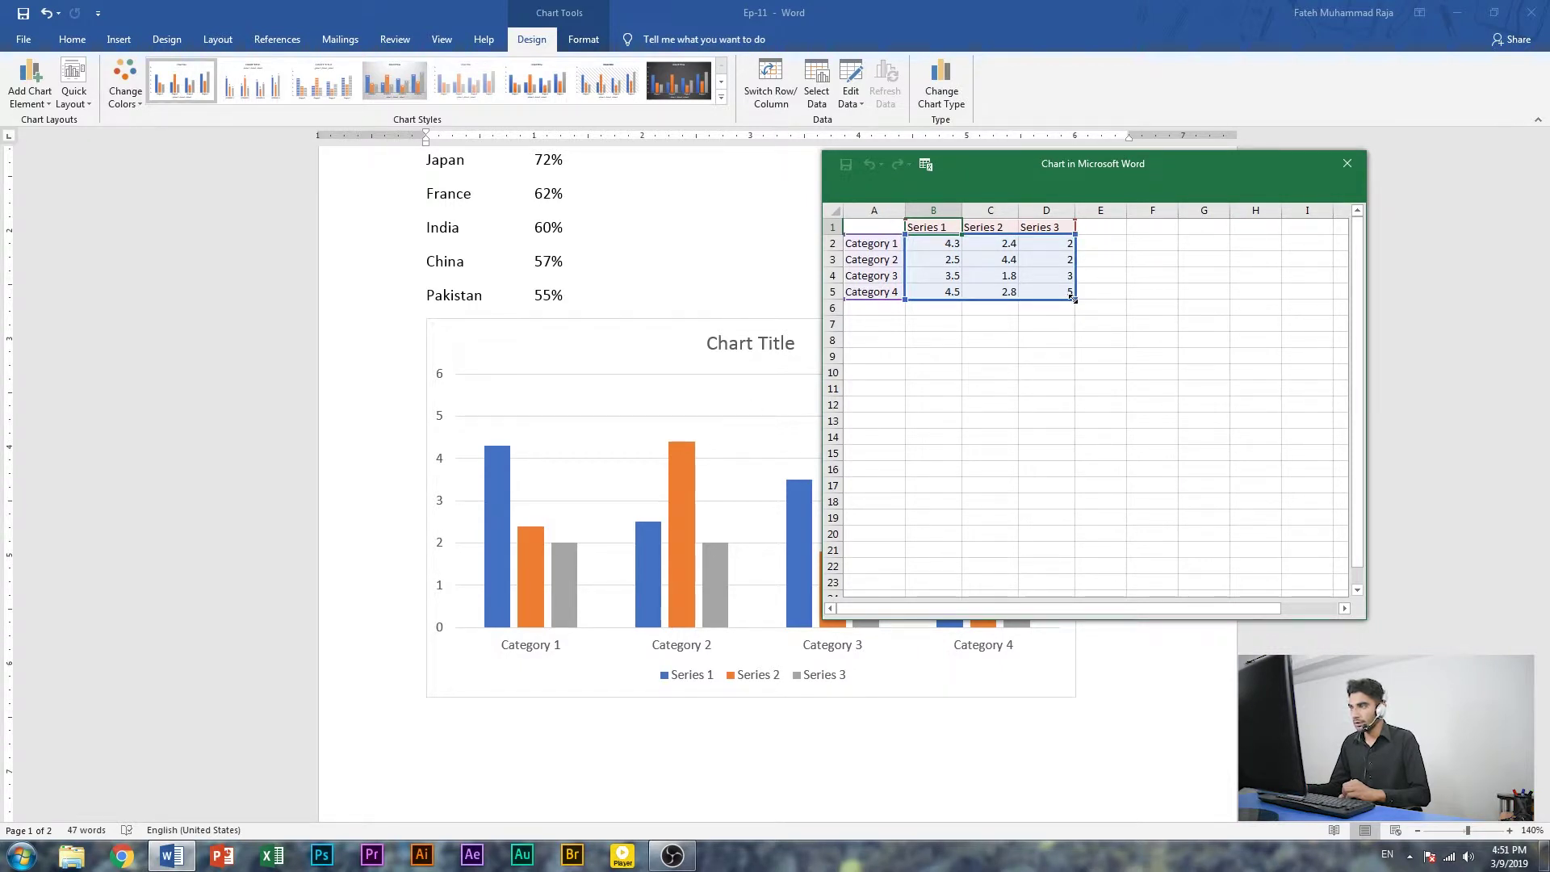
{"action": "left_click_drag", "start_coordinate": [1072, 299], "coordinate": [962, 364]}
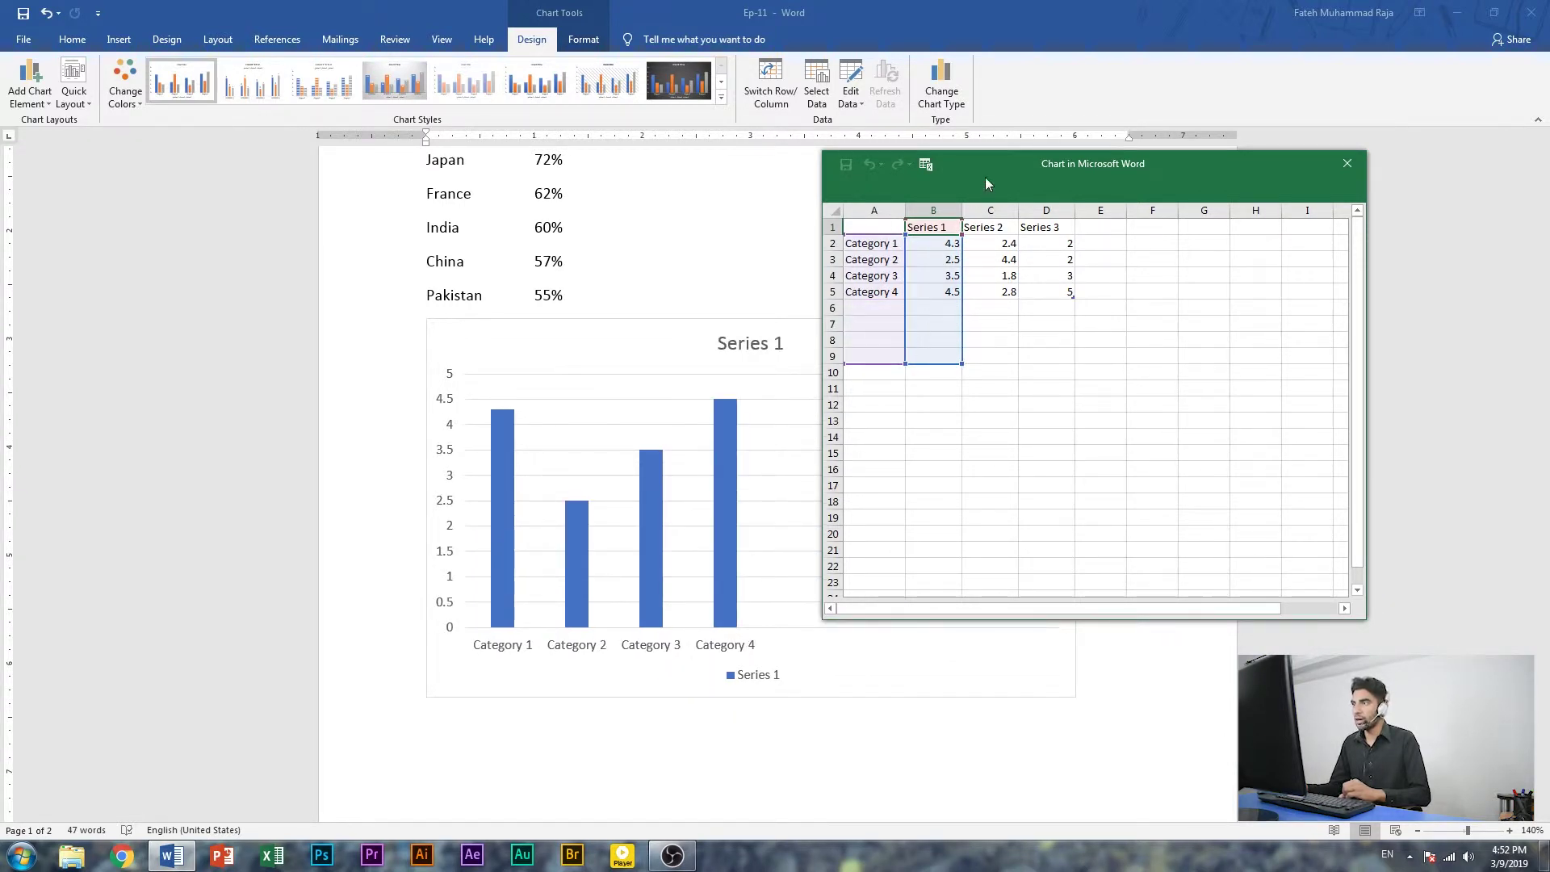
{"action": "left_click_drag", "start_coordinate": [985, 177], "coordinate": [1073, 207]}
Enter the column headings Countries in A1 and Percentage in B1 of the chart data sheet
{"action": "left_click", "coordinate": [968, 253]}
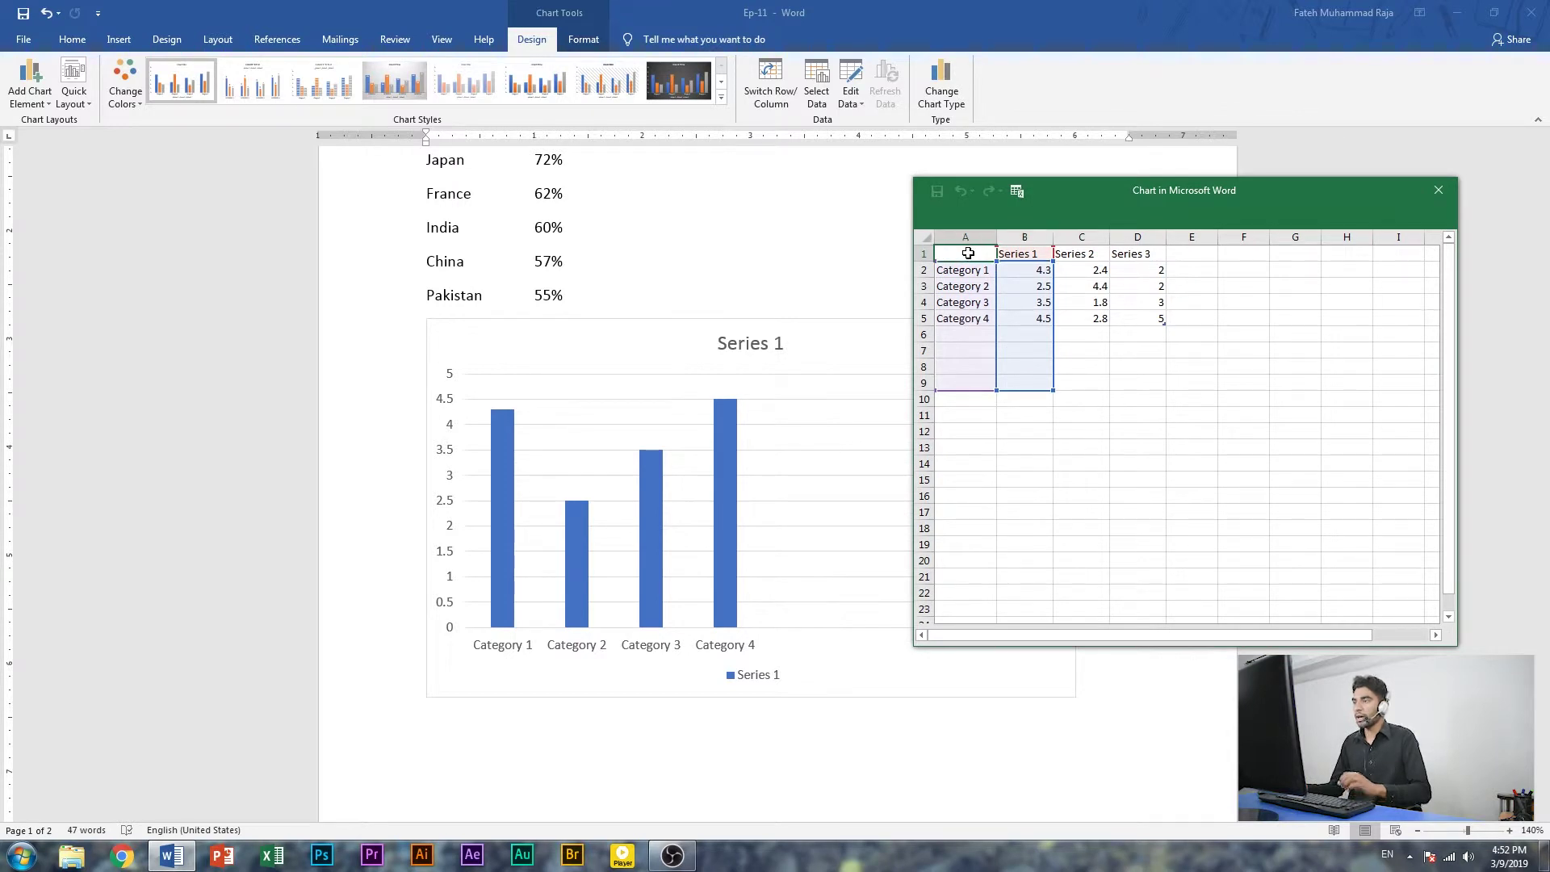
{"action": "type", "text": "Countries"}
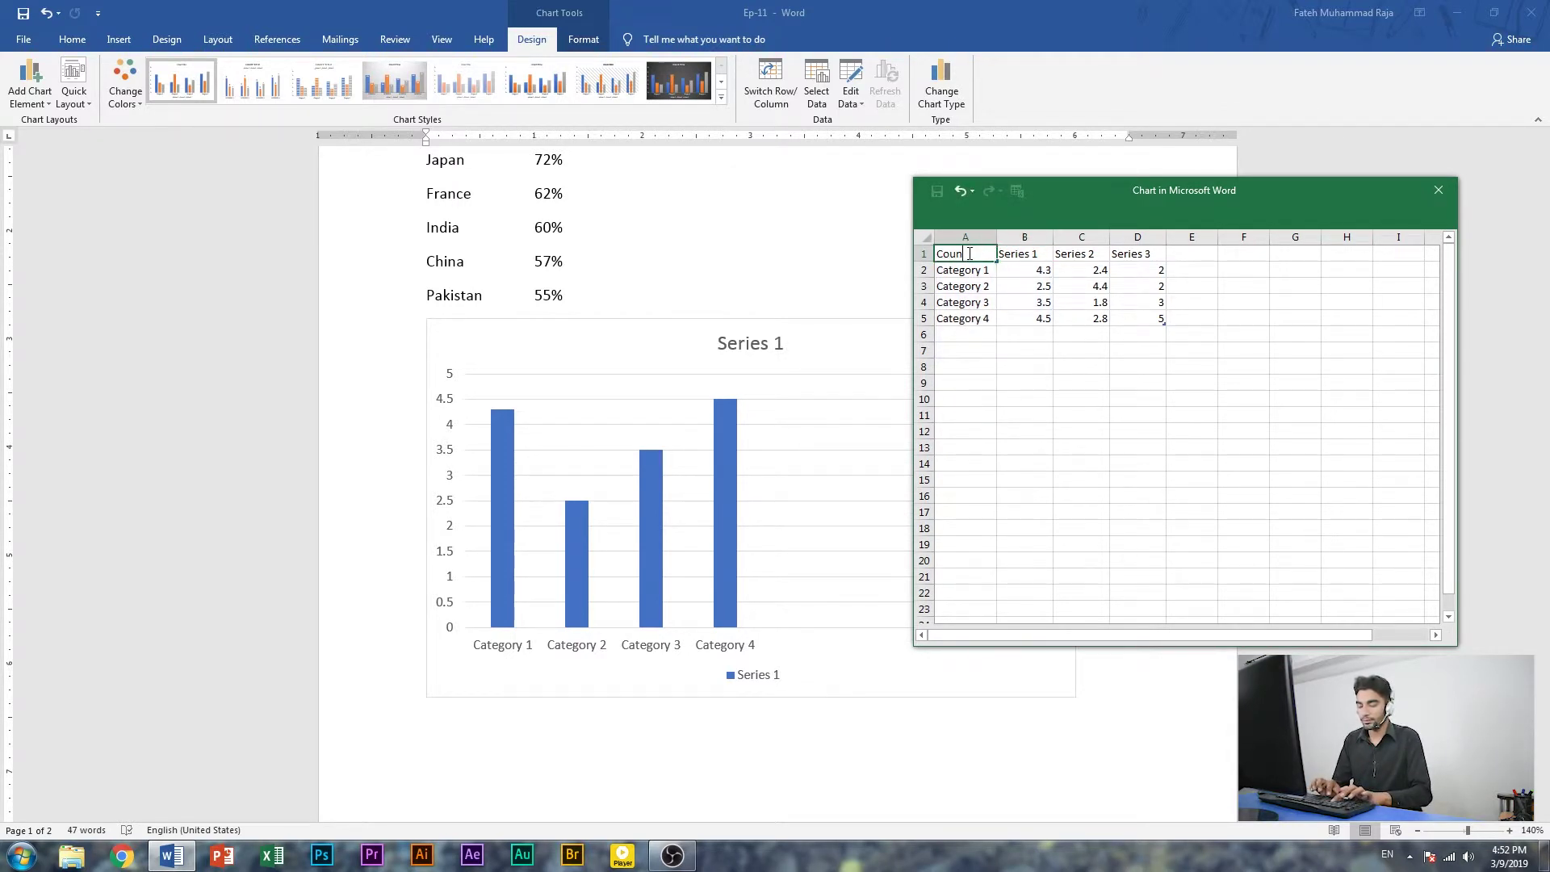
{"action": "left_click", "coordinate": [1018, 255]}
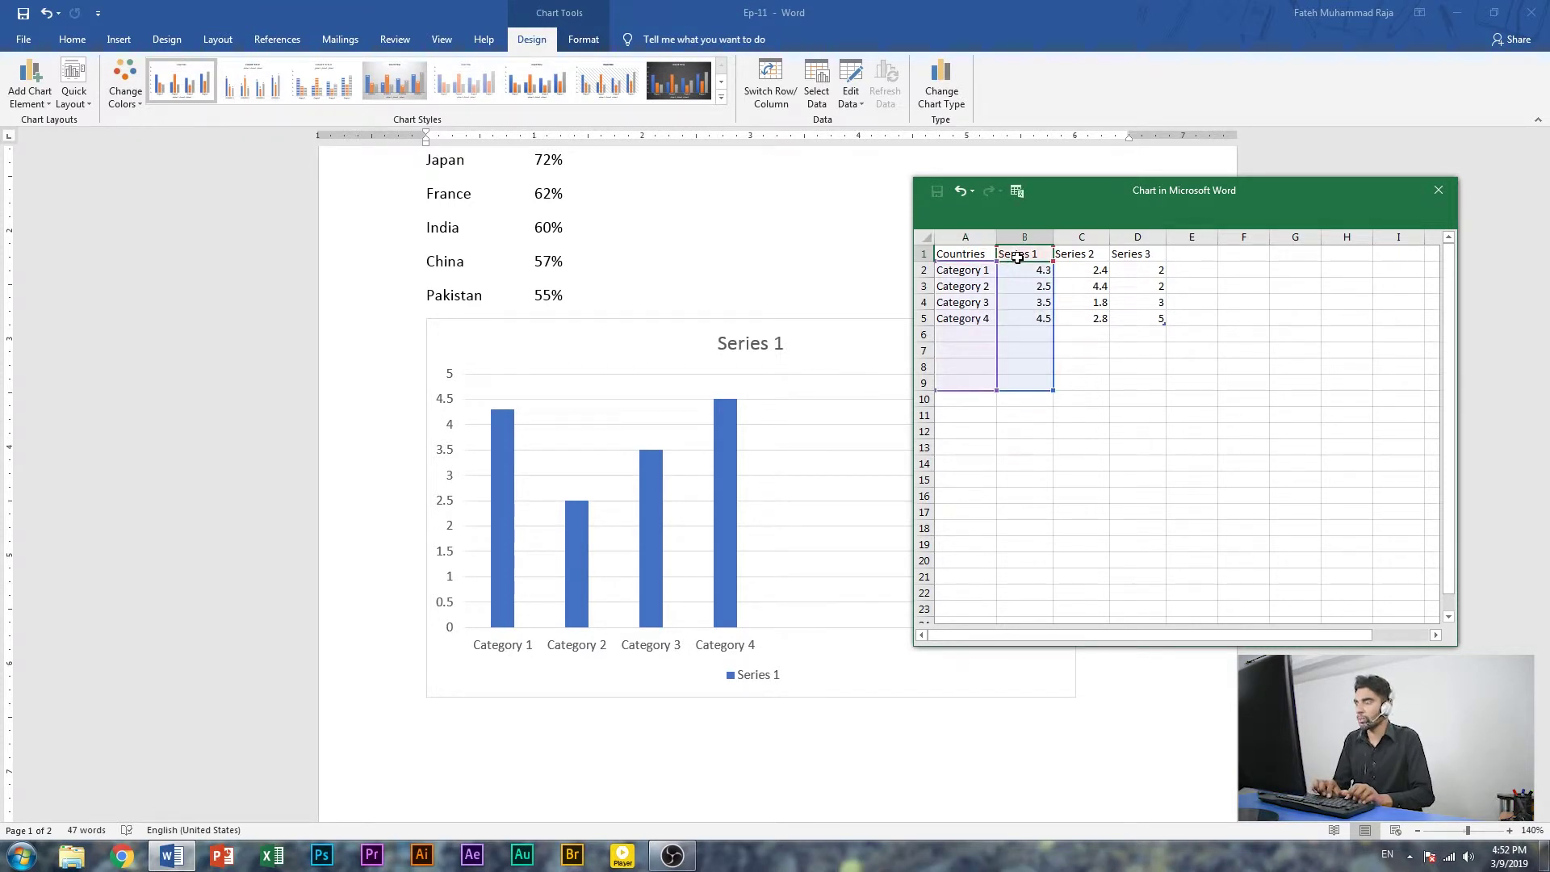
{"action": "type", "text": "P"}
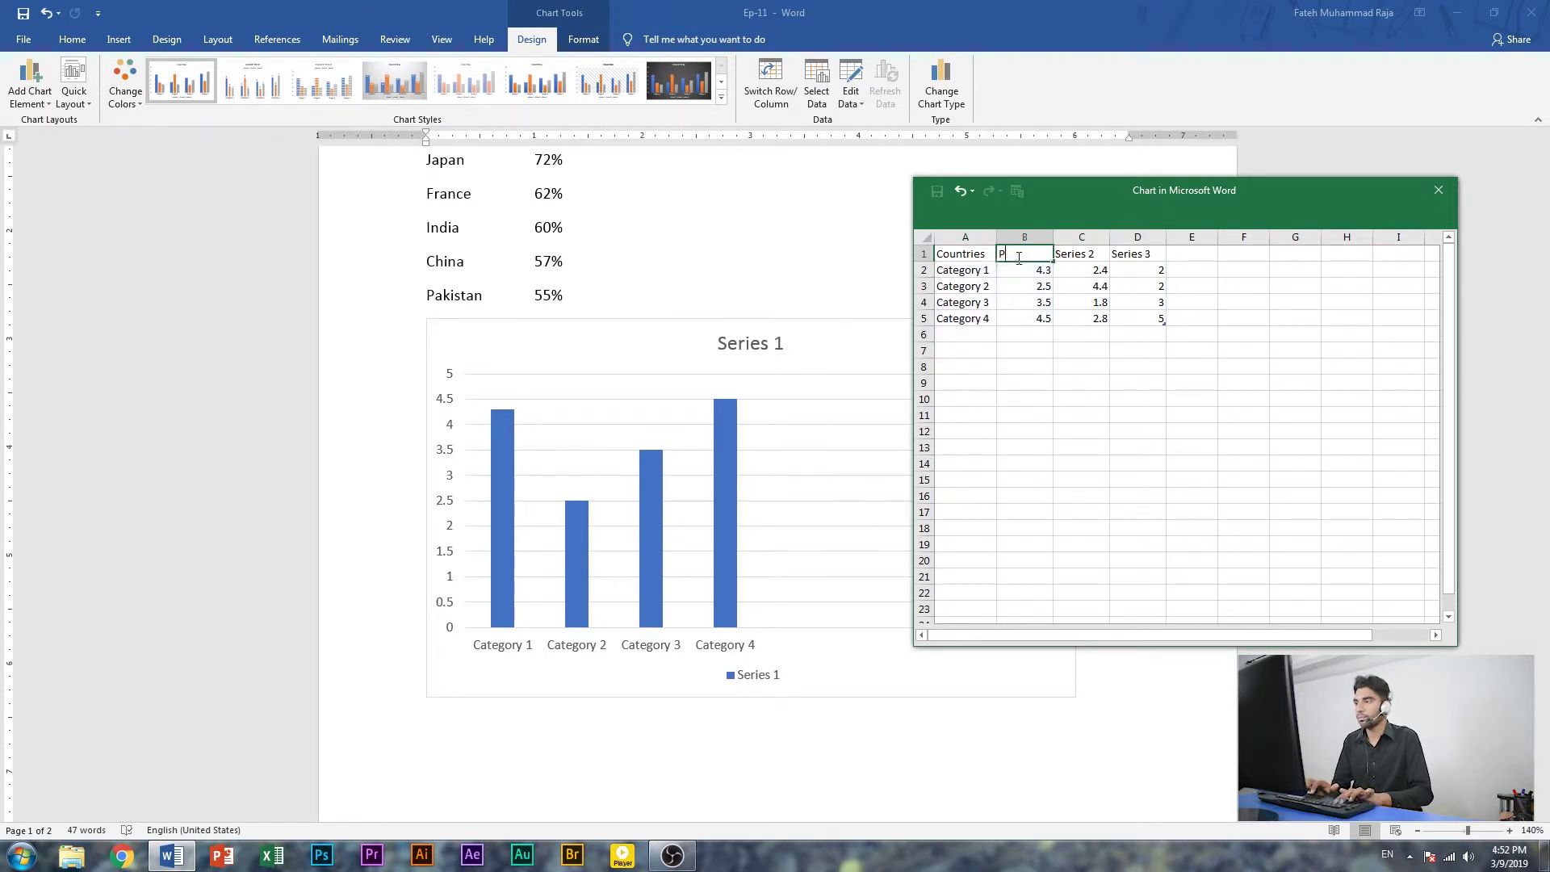
{"action": "type", "text": "ercentage"}
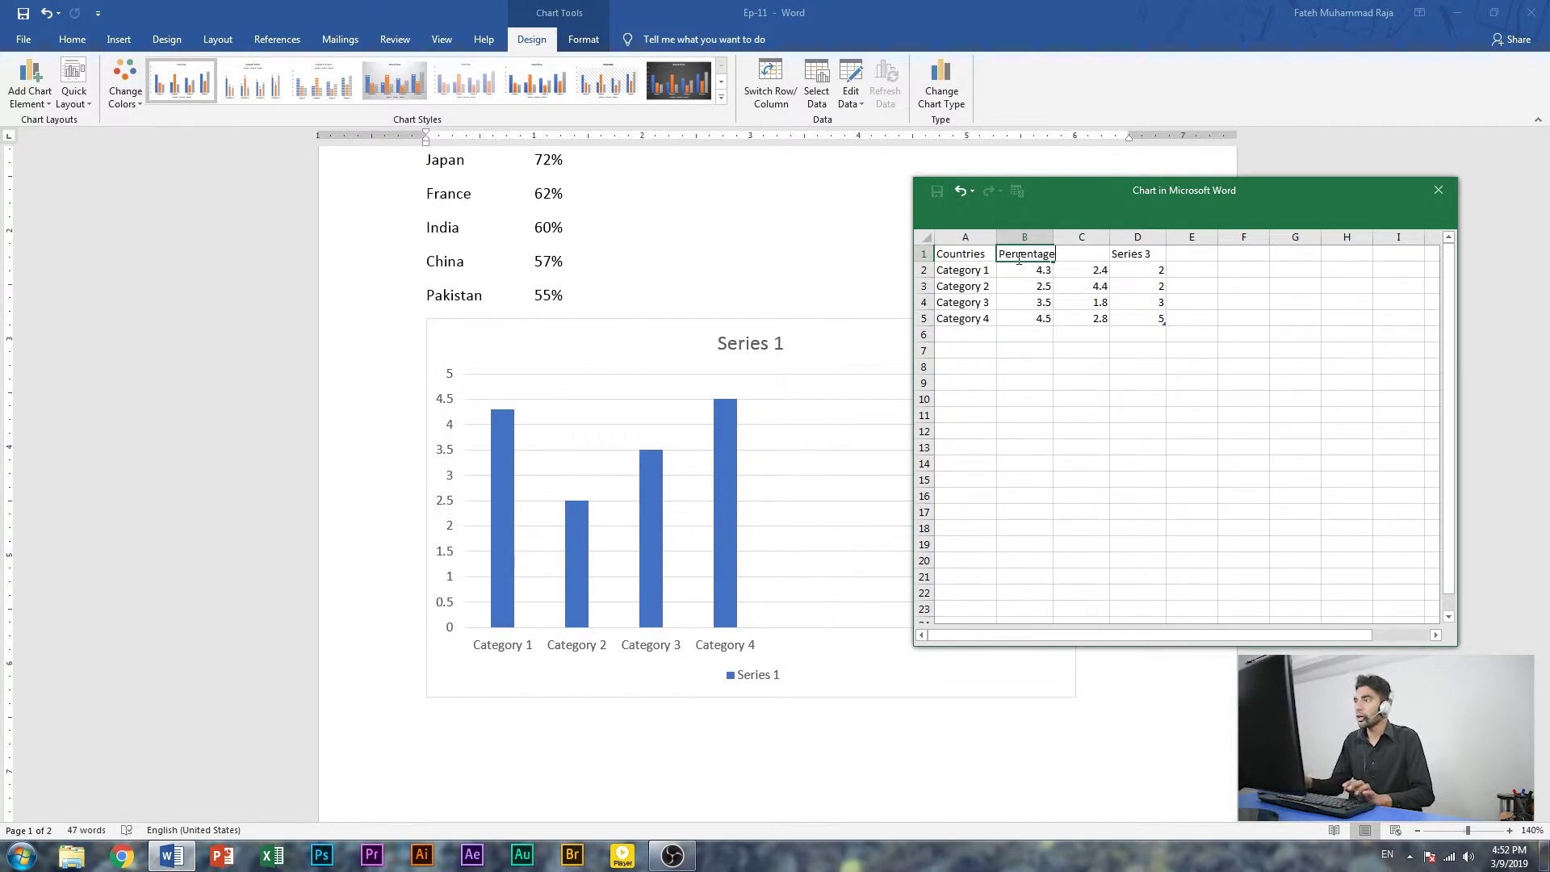
Enter USA, Canada, U.K and Japan in cells A2 to A5 of the chart data sheet
{"action": "left_click", "coordinate": [973, 275]}
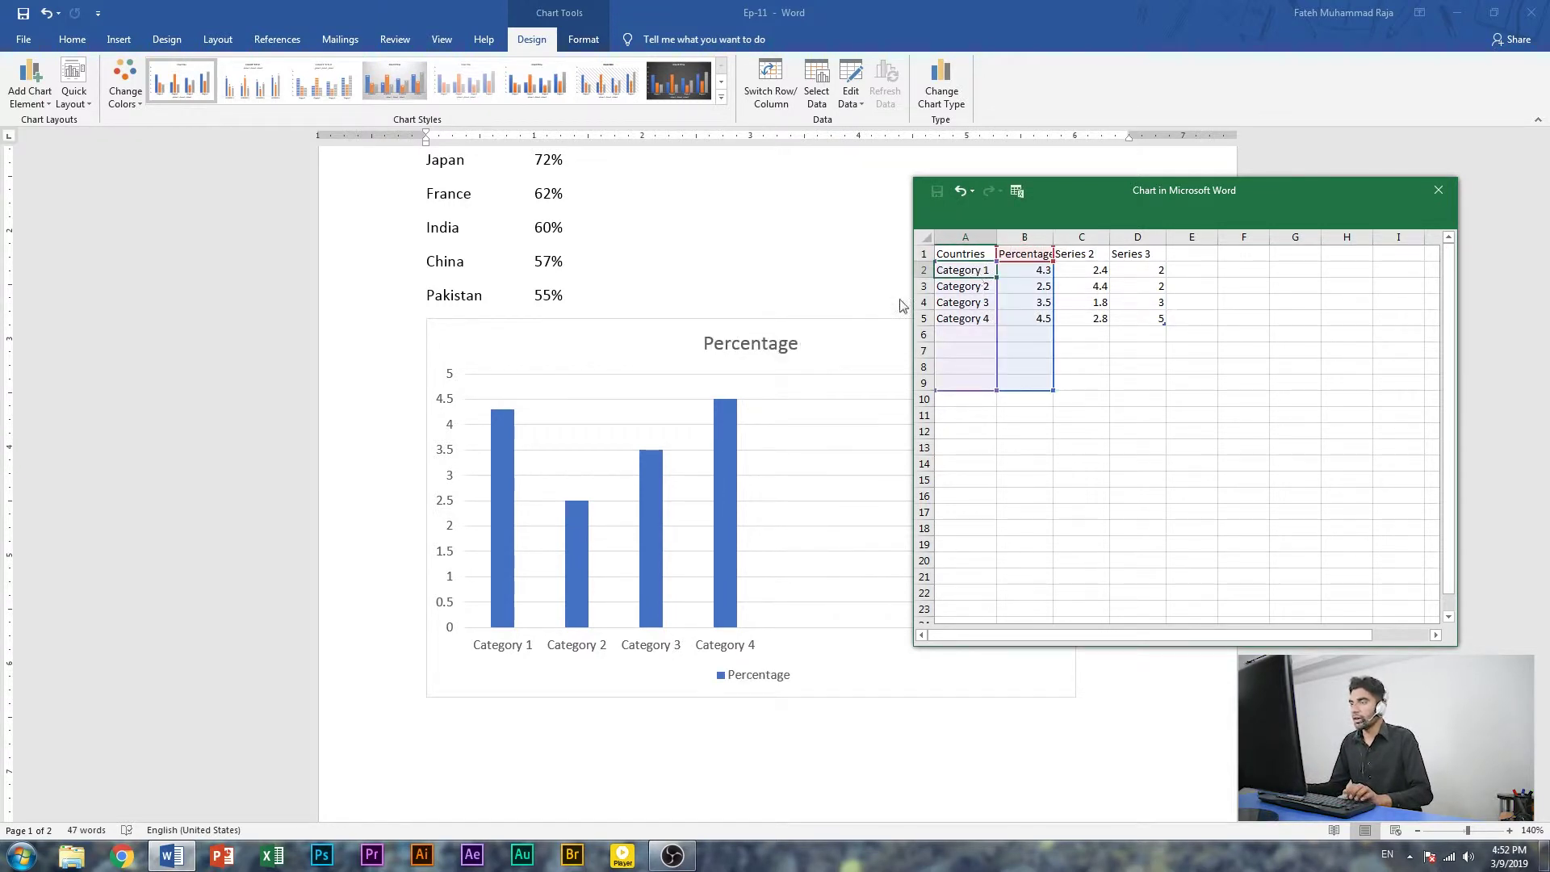
{"action": "left_click", "coordinate": [1545, 346]}
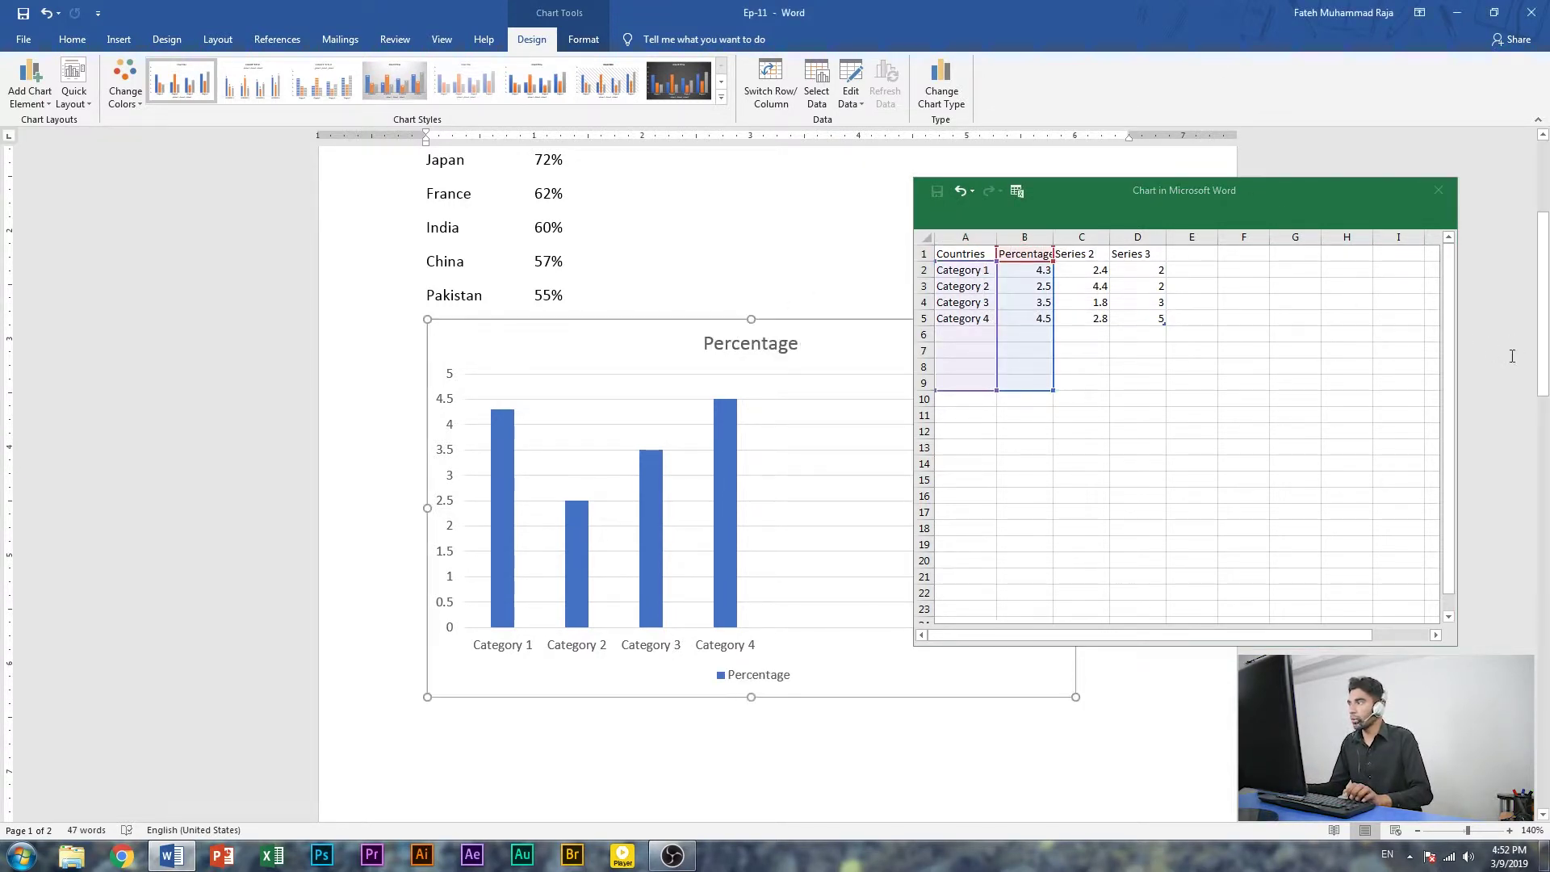
{"action": "scroll", "coordinate": [1547, 345], "scroll_direction": "up", "scroll_amount": 3}
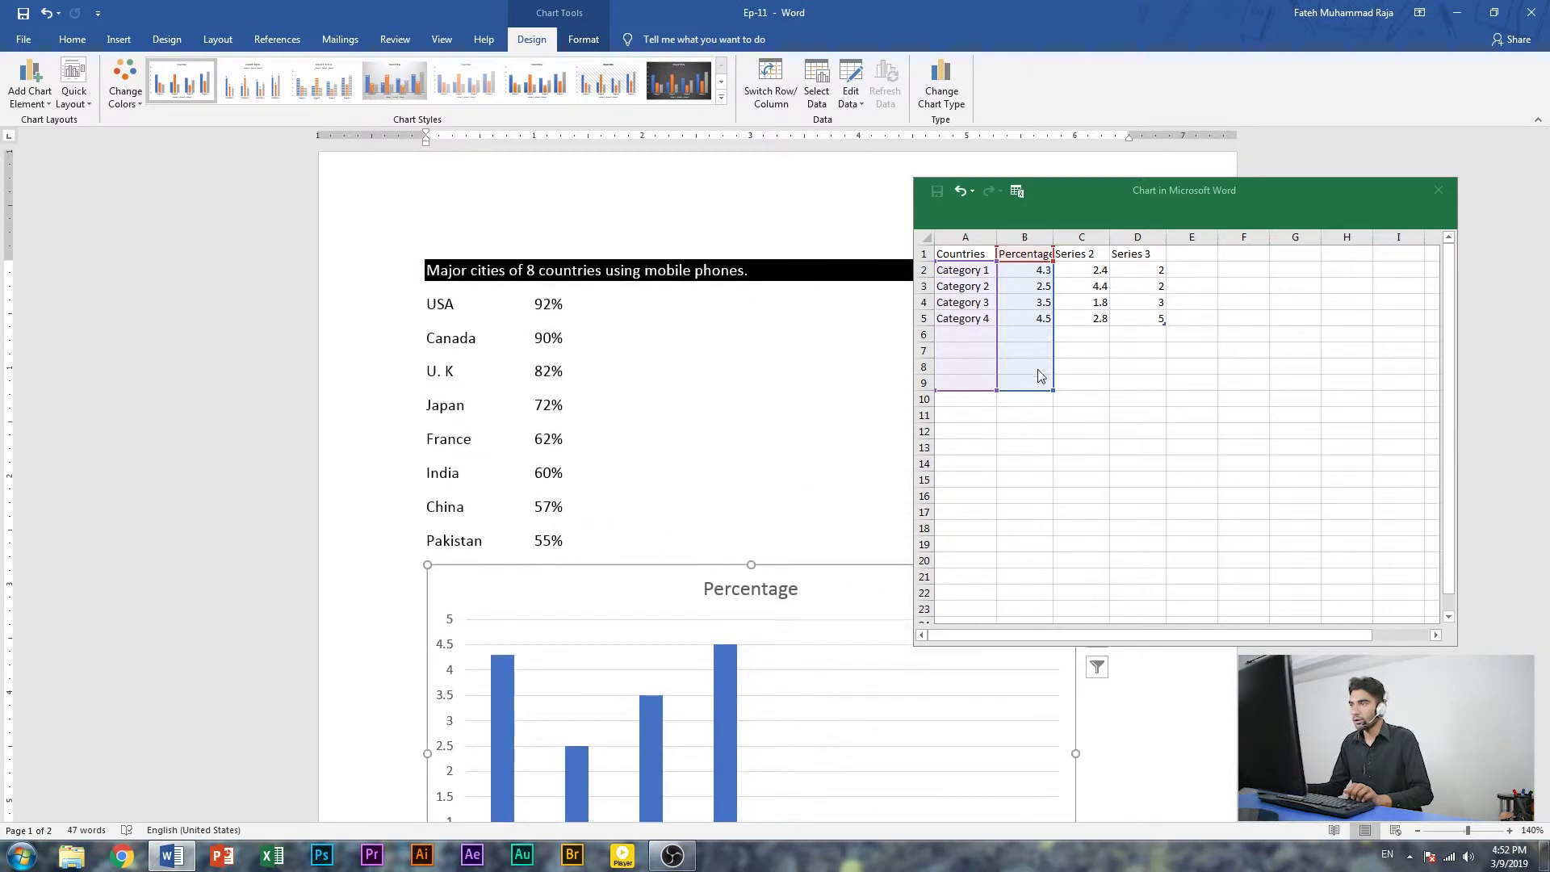
{"action": "left_click", "coordinate": [964, 275]}
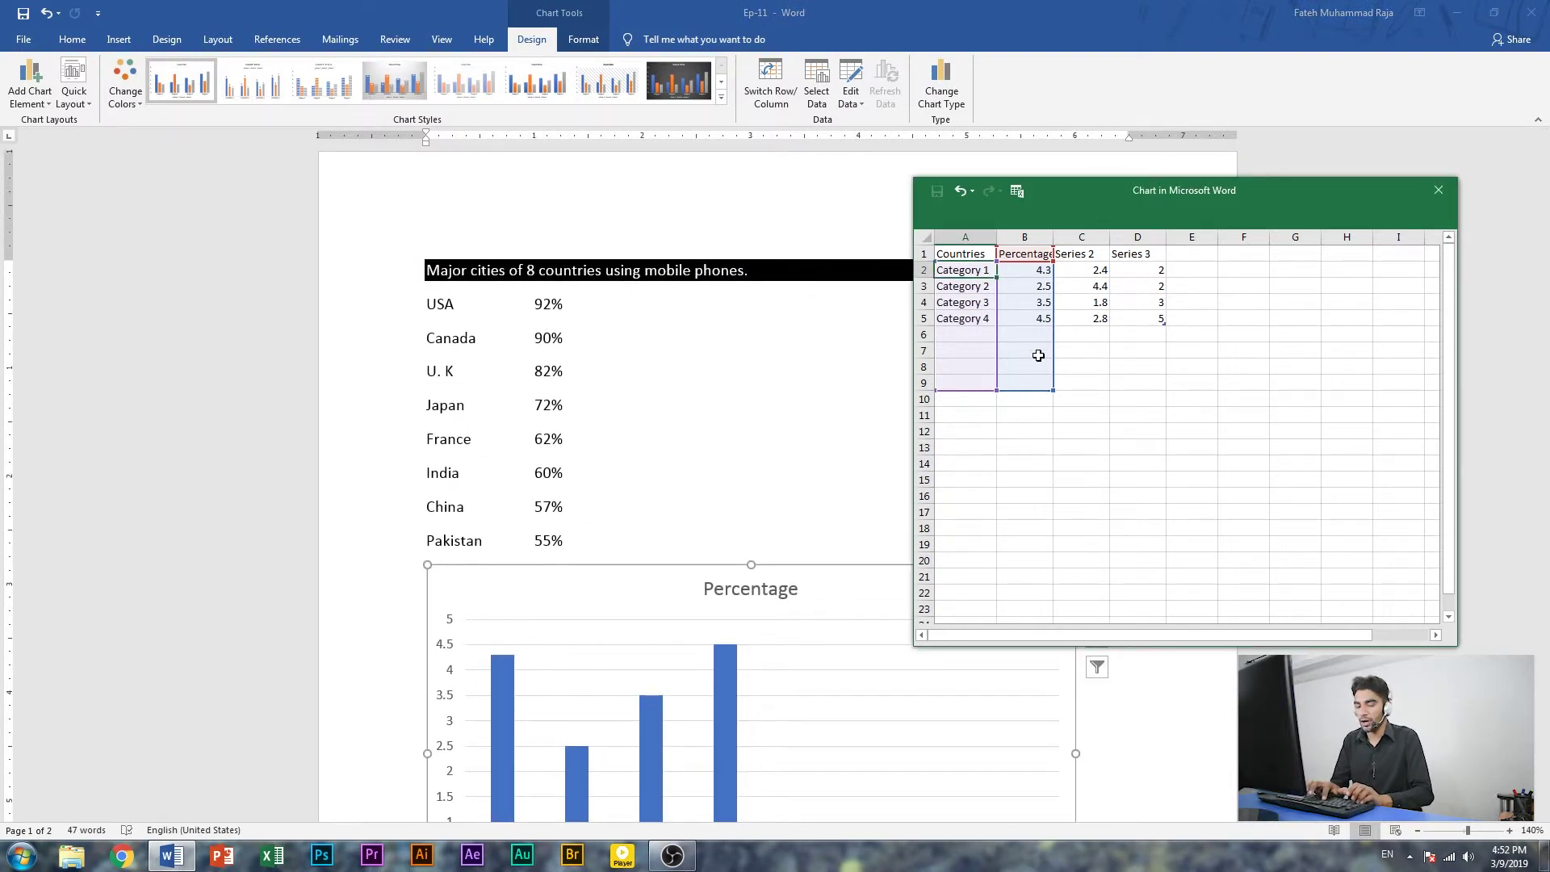
{"action": "type", "text": "USA"}
{"action": "key", "text": "Return"}
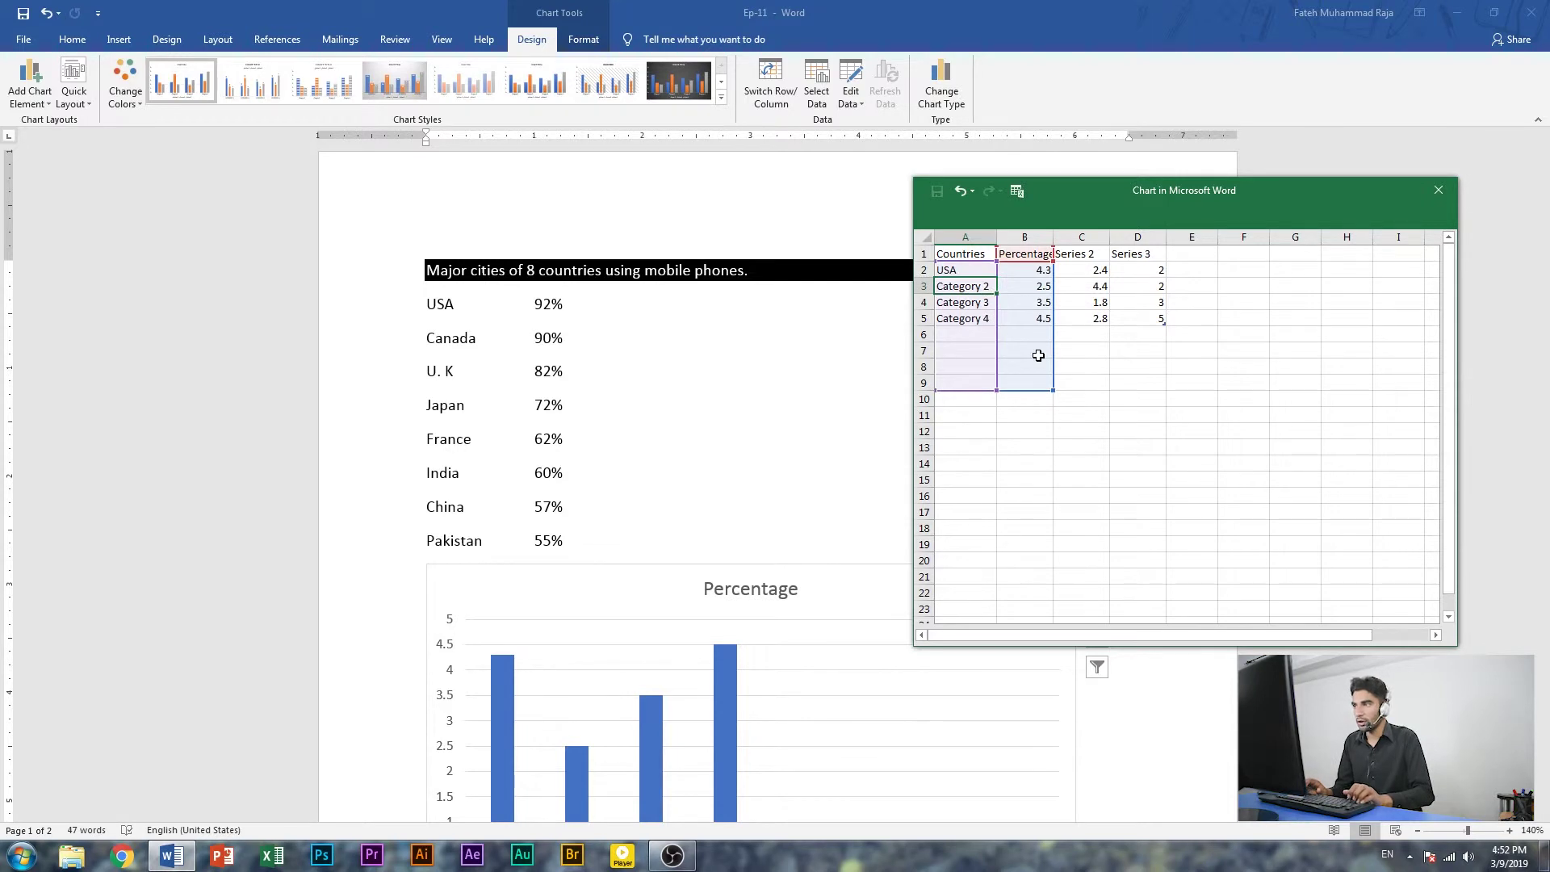
{"action": "type", "text": "Canada"}
{"action": "key", "text": "Return"}
{"action": "type", "text": "U.K"}
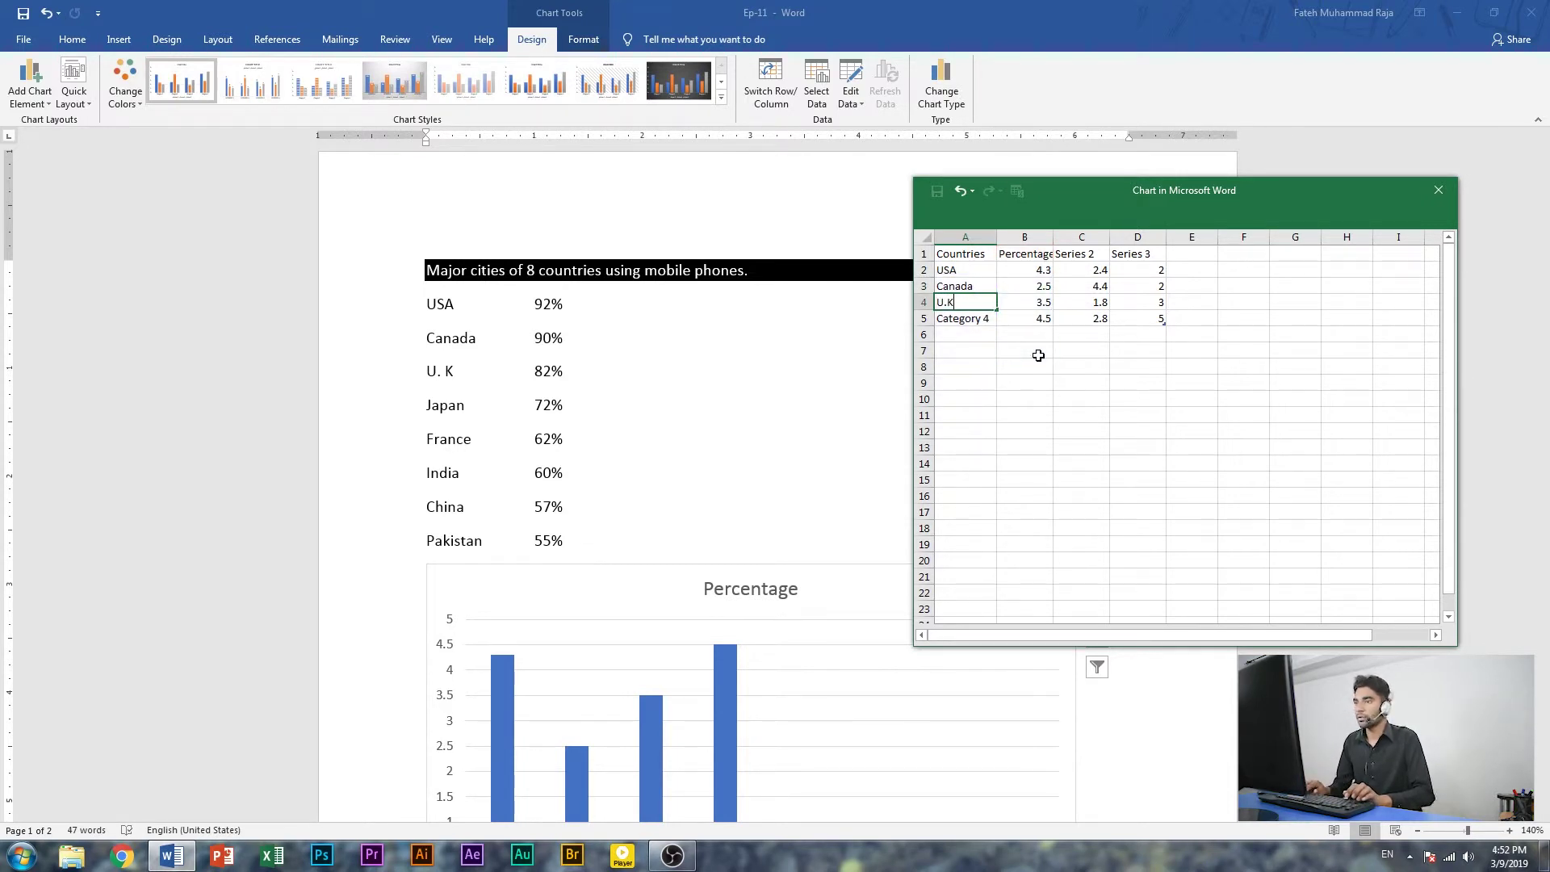
{"action": "key", "text": "Return"}
{"action": "type", "text": "Japan"}
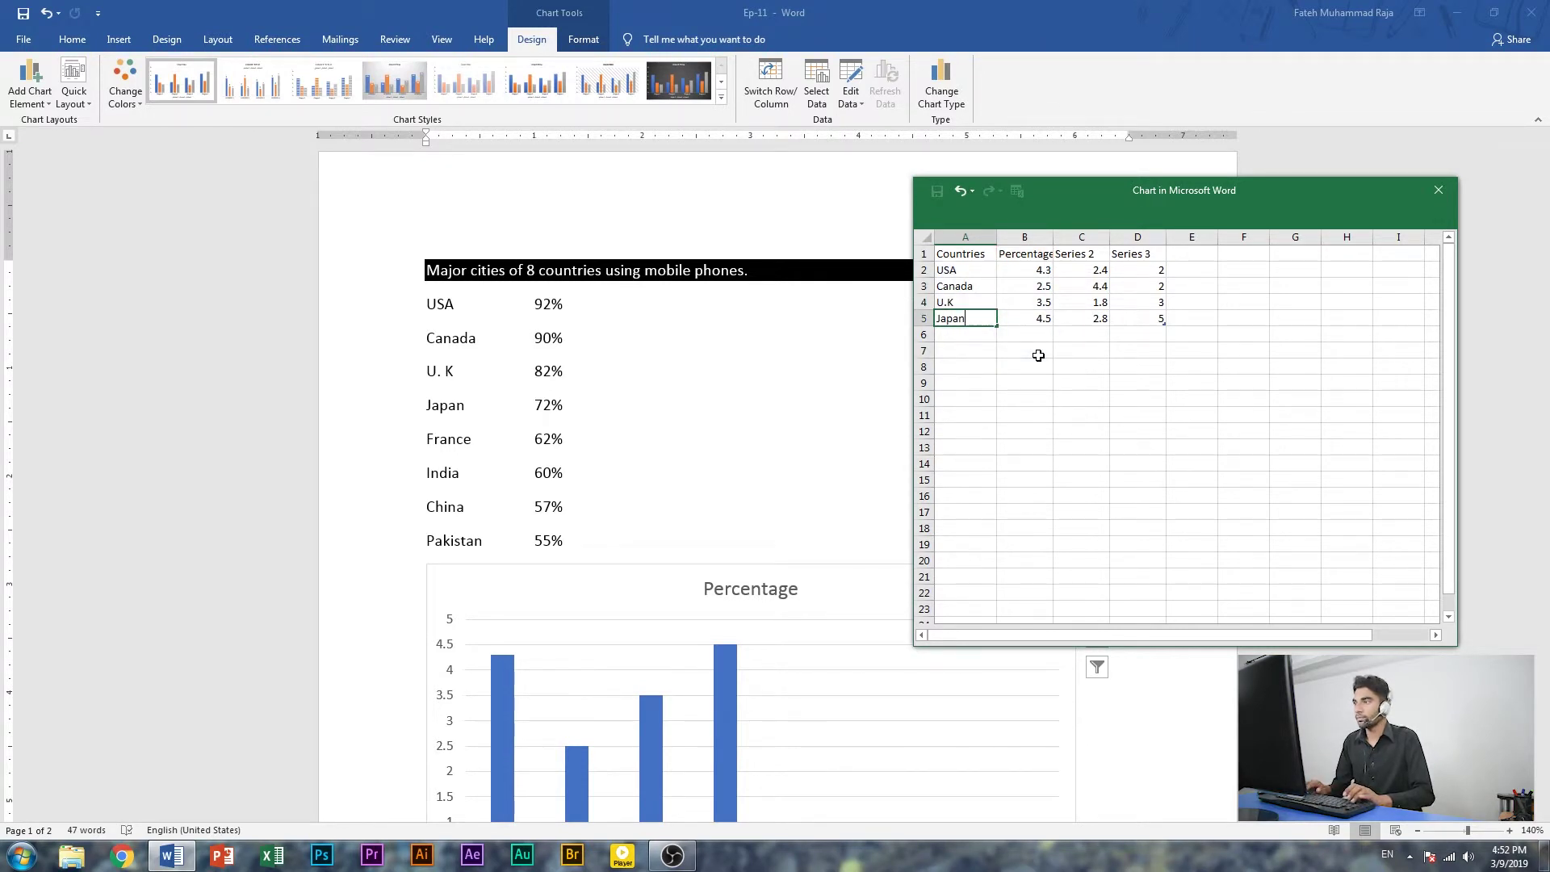
{"action": "key", "text": "Return"}
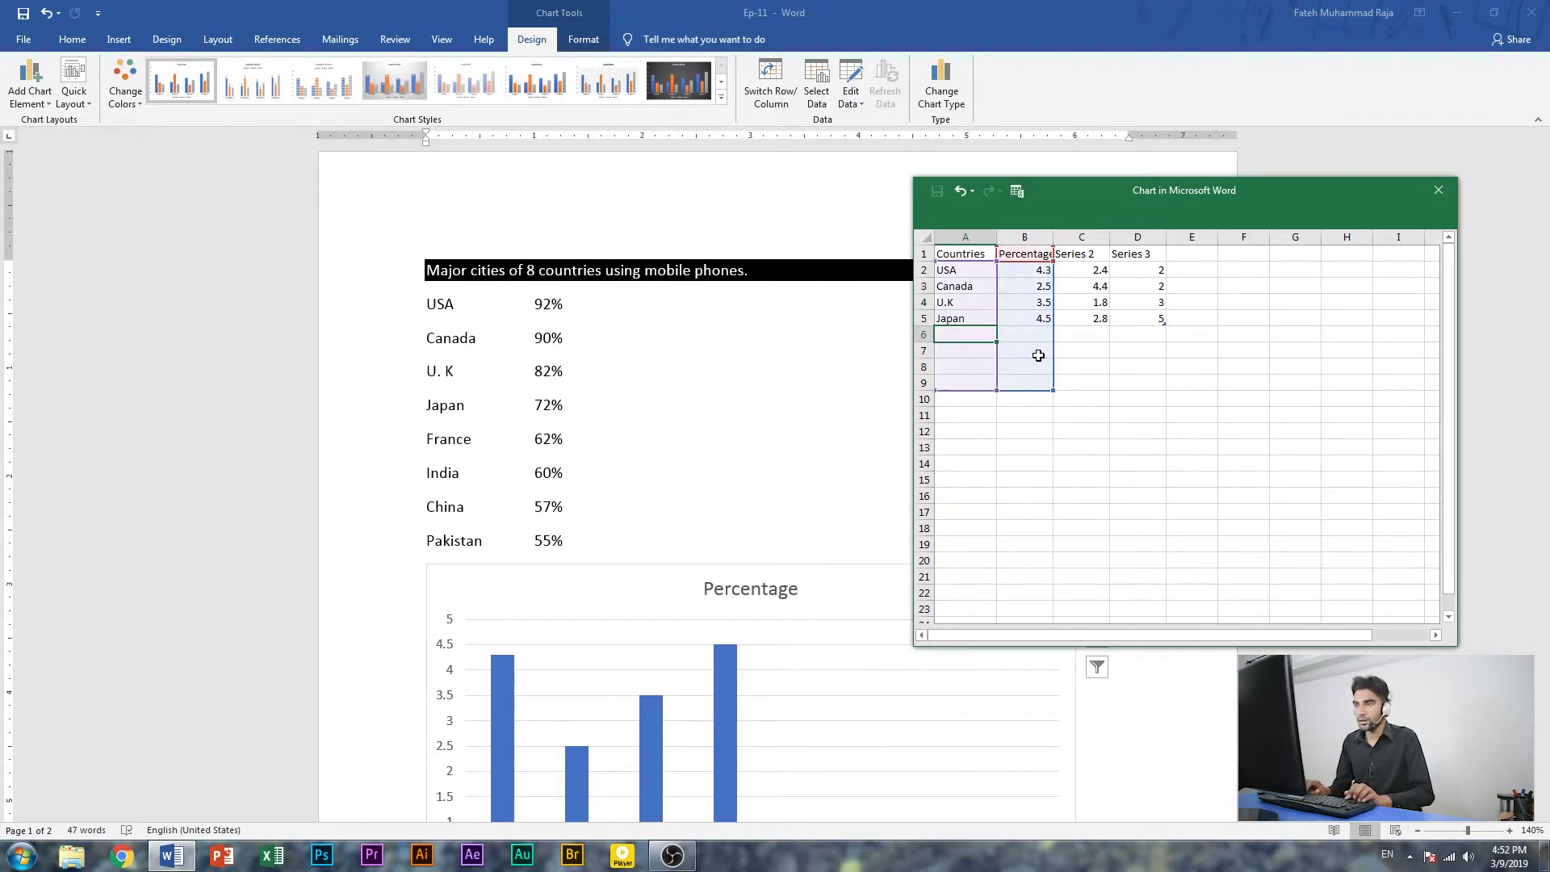
Enter France, India, China and Pakistan in cells A6 to A9 of the chart data sheet
{"action": "type", "text": "France"}
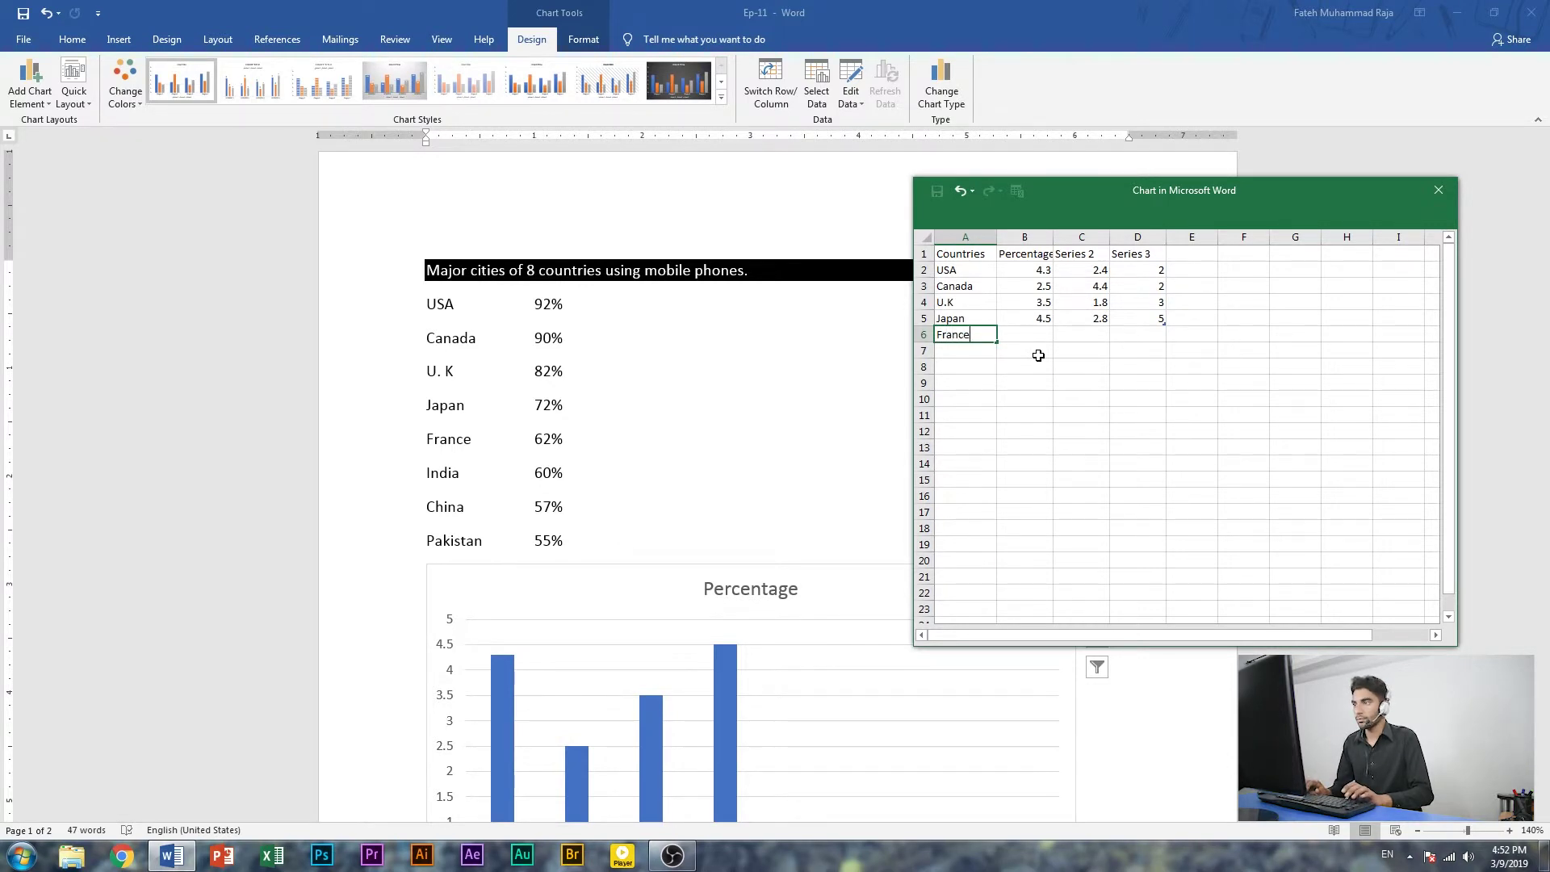
{"action": "key", "text": "Return"}
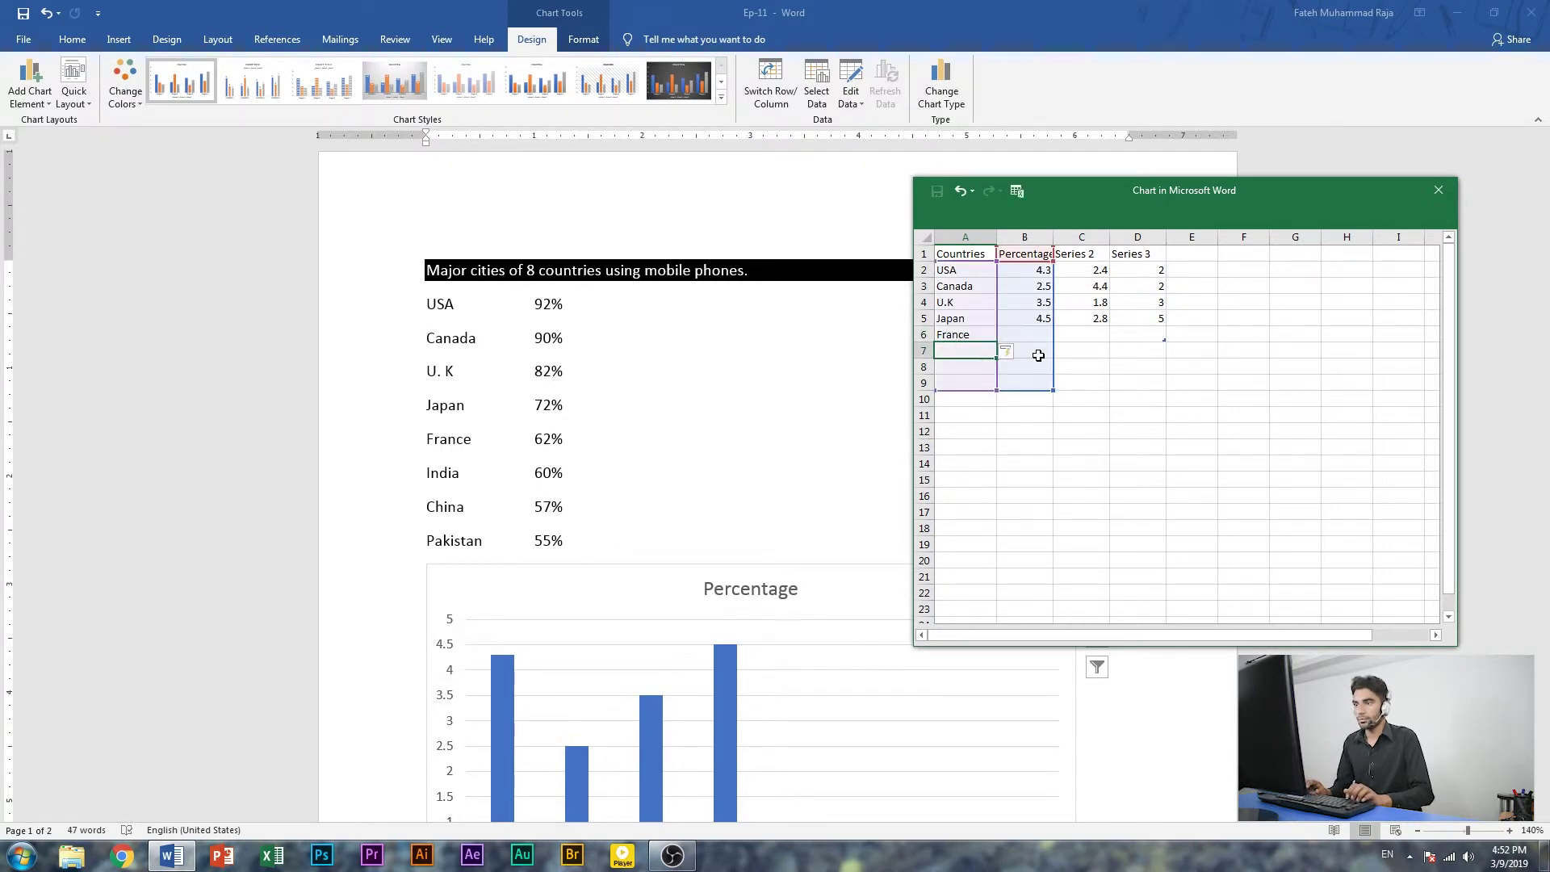
{"action": "type", "text": "India"}
{"action": "key", "text": "Return"}
{"action": "type", "text": "China"}
{"action": "key", "text": "Return"}
{"action": "type", "text": "Pakistan"}
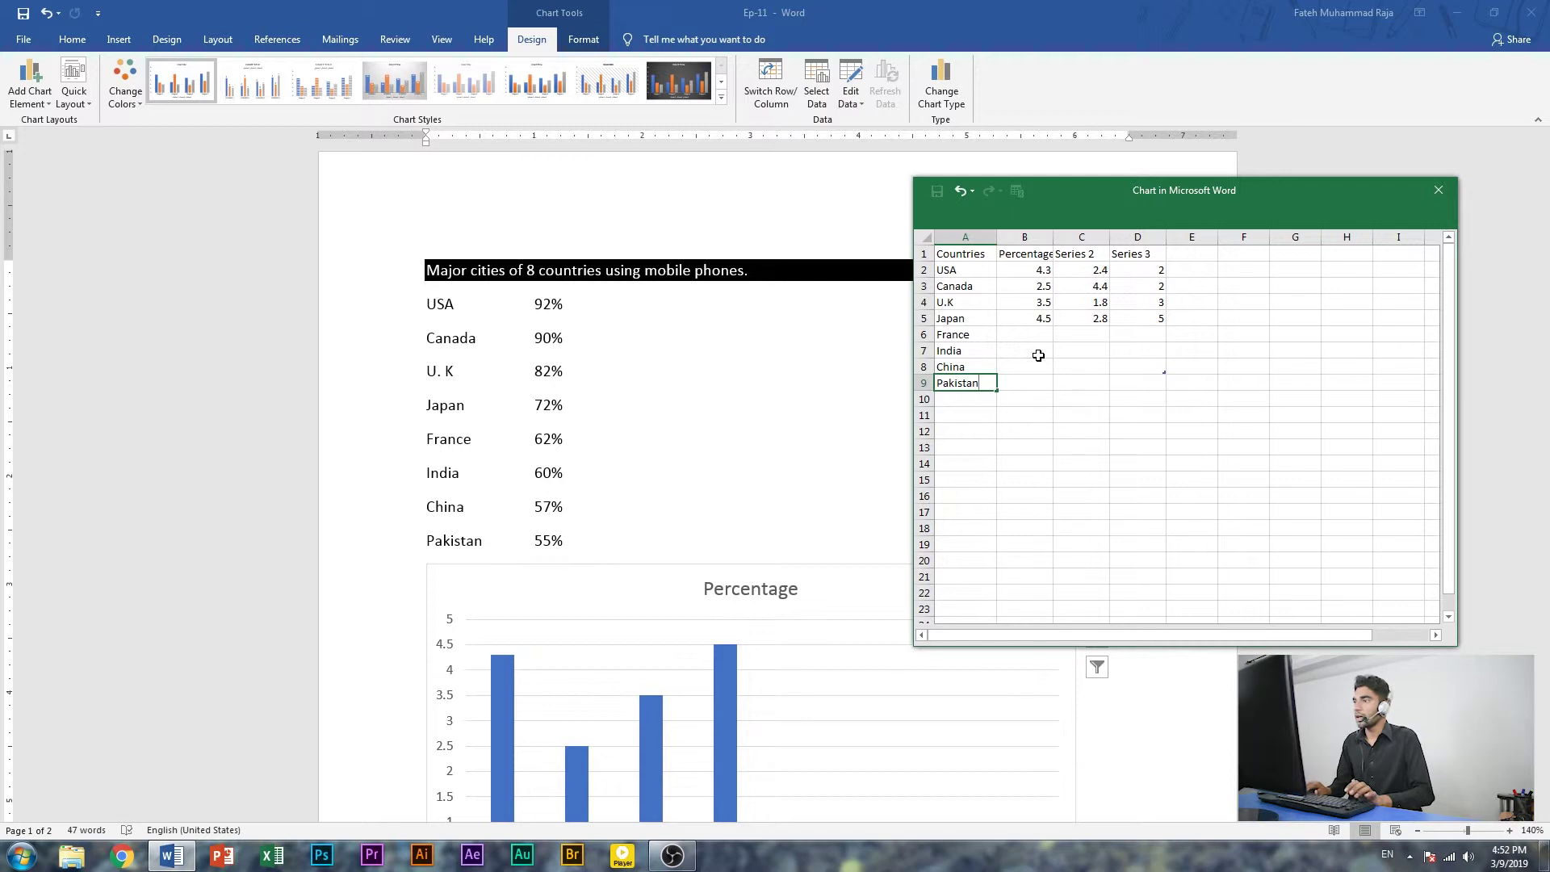
{"action": "key", "text": "Tab"}
Set the percentages in B2 to B5 to 92% for USA, 90% for Canada, 82% for U.K and 72% for Japan
{"action": "key", "text": "Up"}
{"action": "key", "text": "Up"}
{"action": "key", "text": "Up"}
{"action": "key", "text": "Up"}
{"action": "key", "text": "Up"}
{"action": "key", "text": "Up"}
{"action": "key", "text": "Up"}
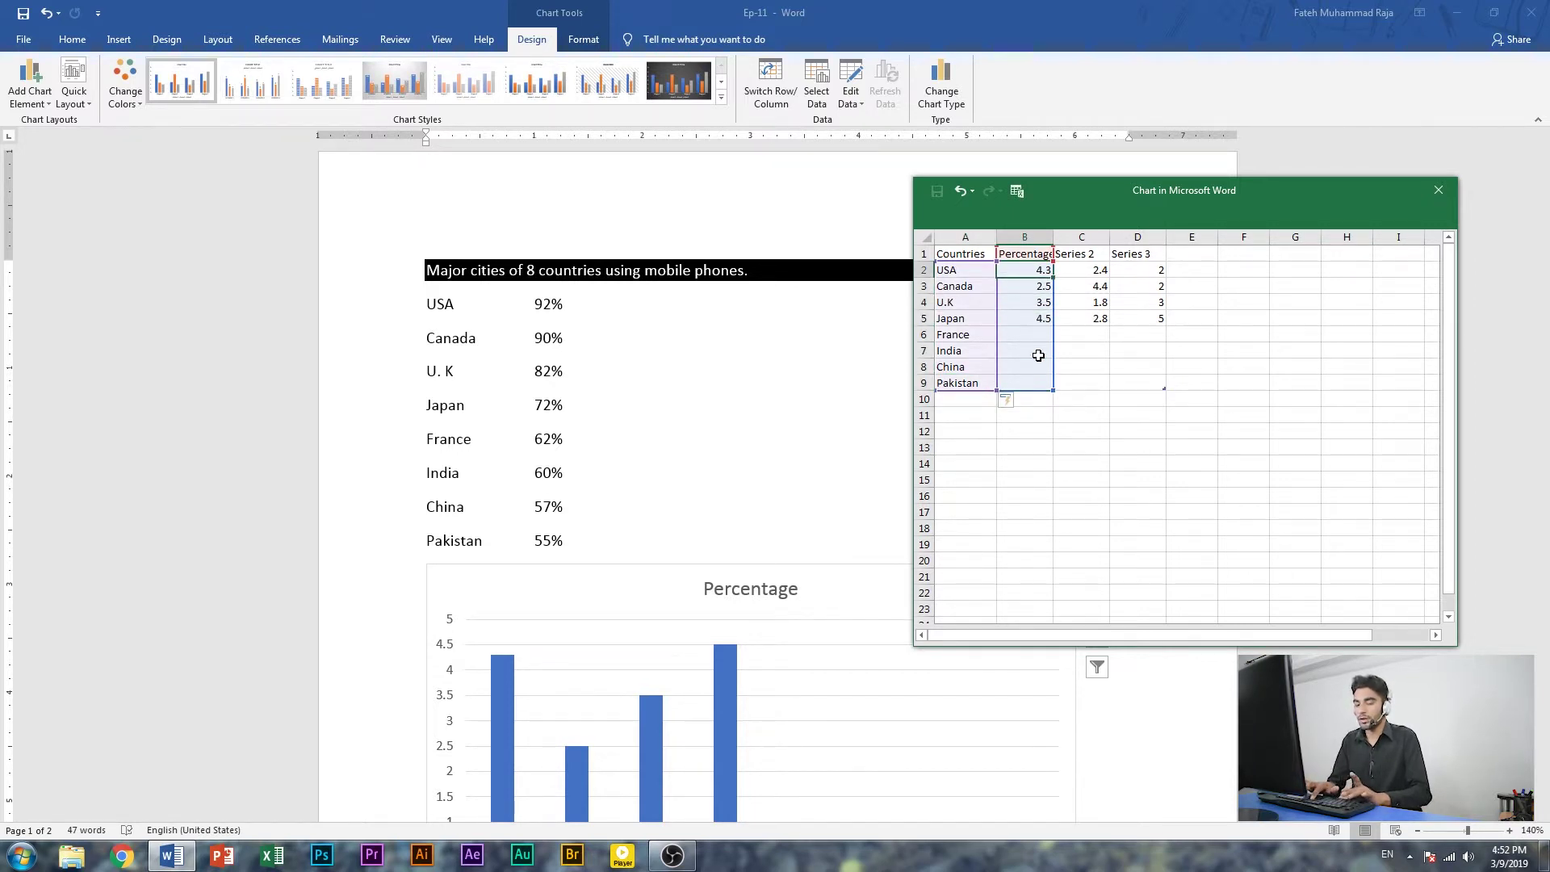
{"action": "type", "text": "92"}
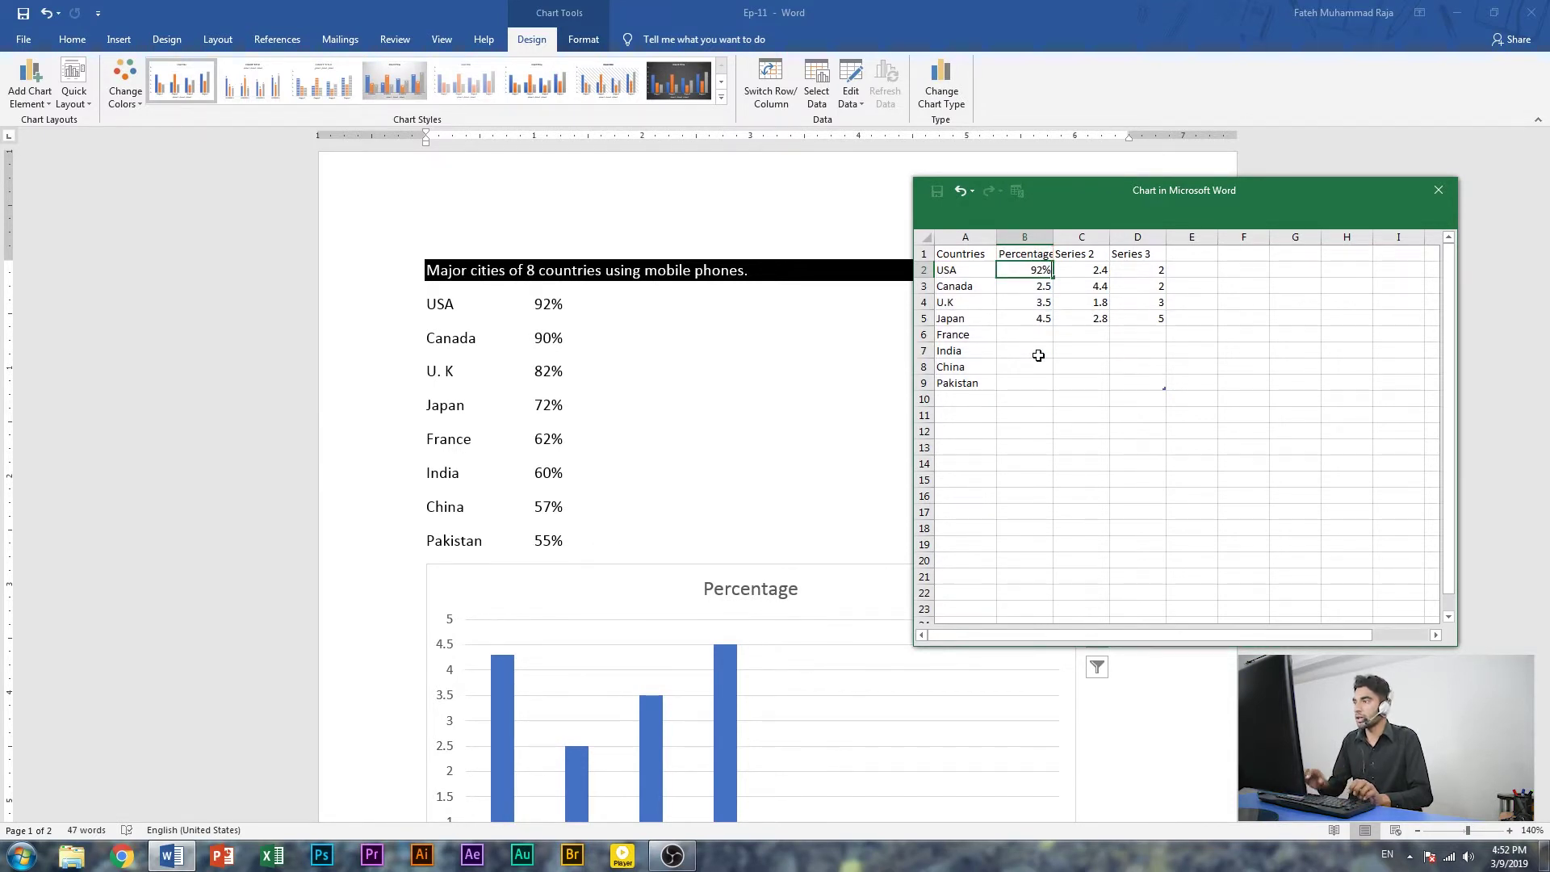
{"action": "key", "text": "Return"}
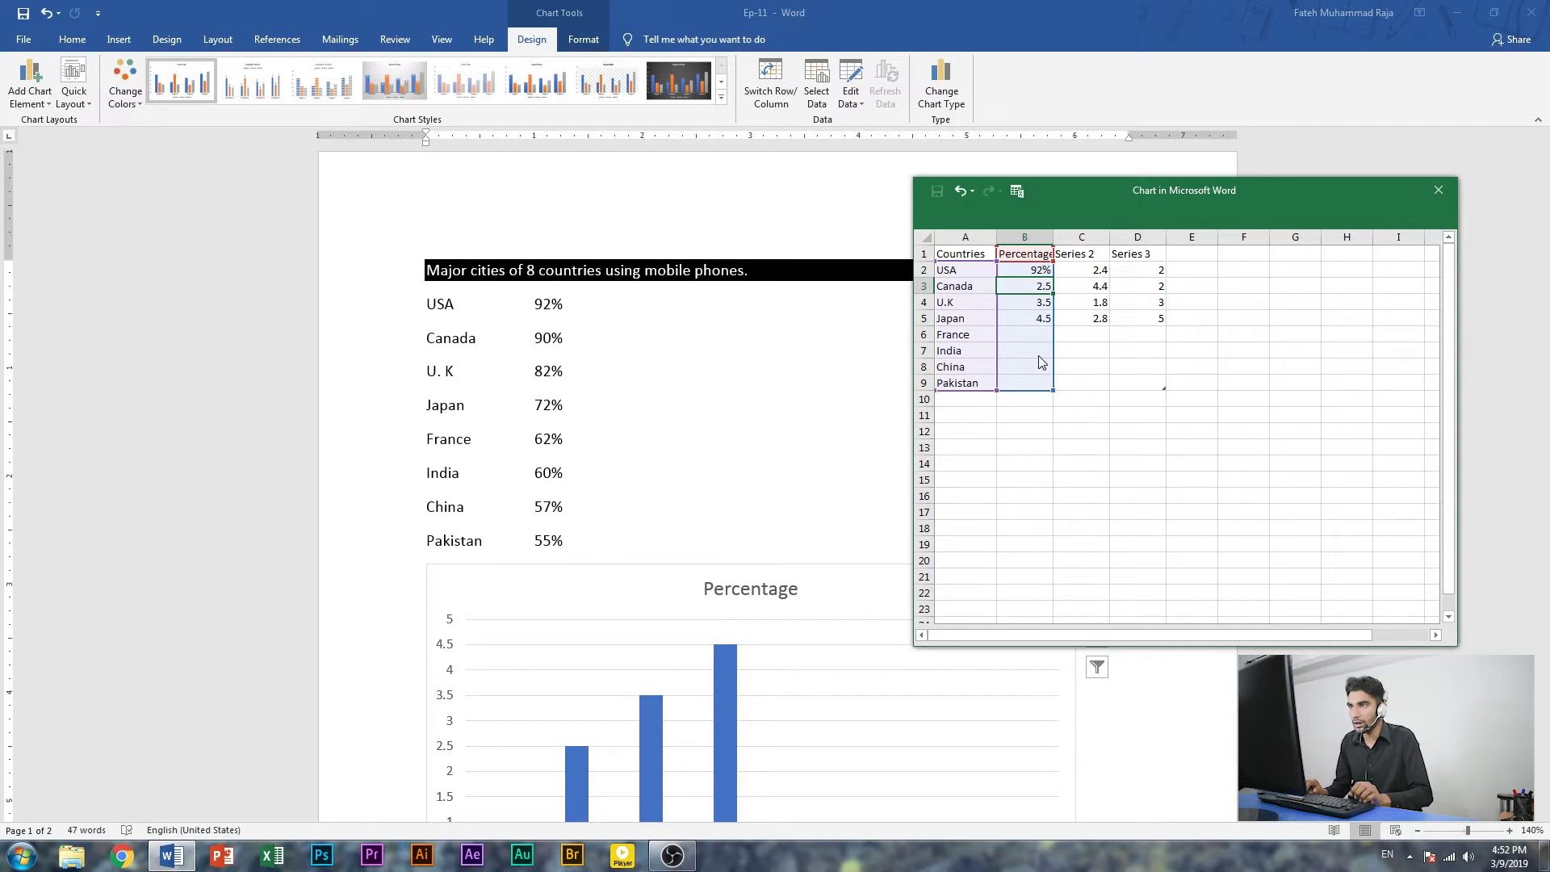
{"action": "type", "text": "90"}
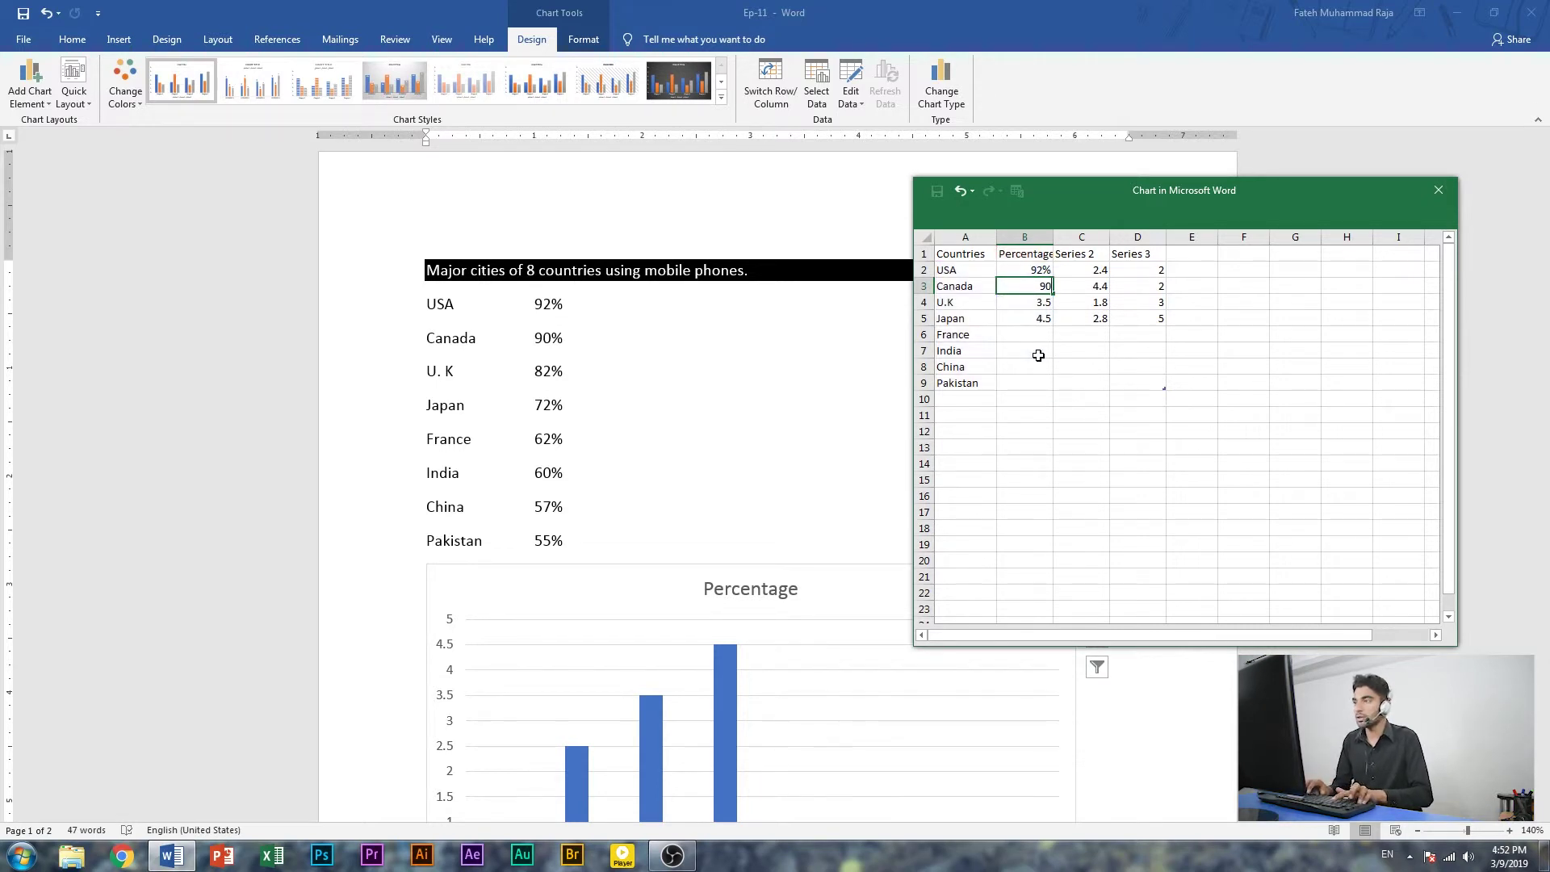
{"action": "key", "text": "Return"}
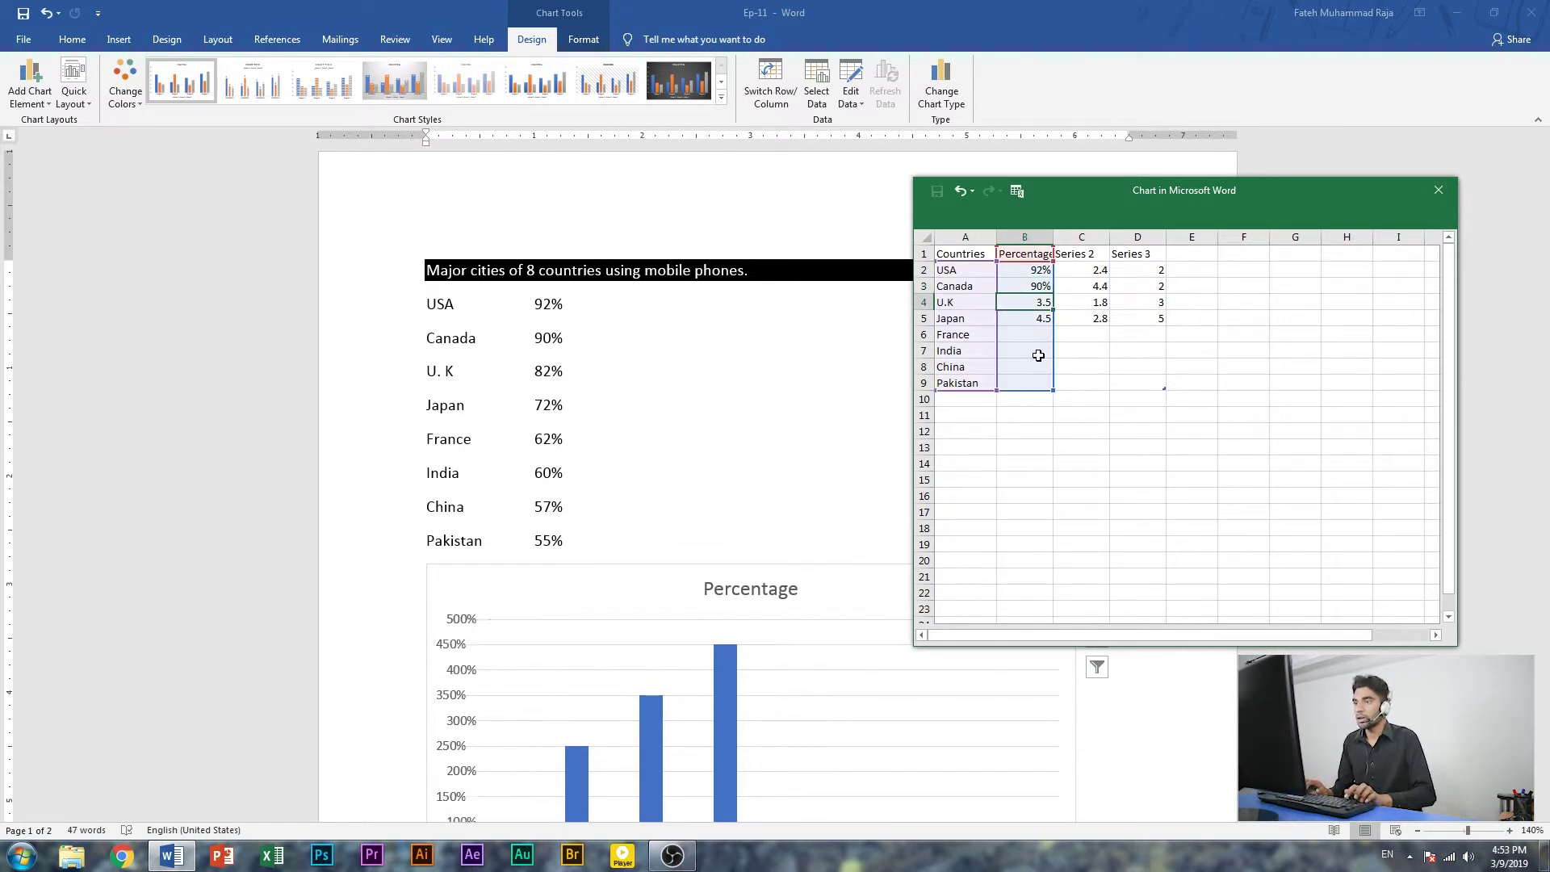
{"action": "type", "text": "82"}
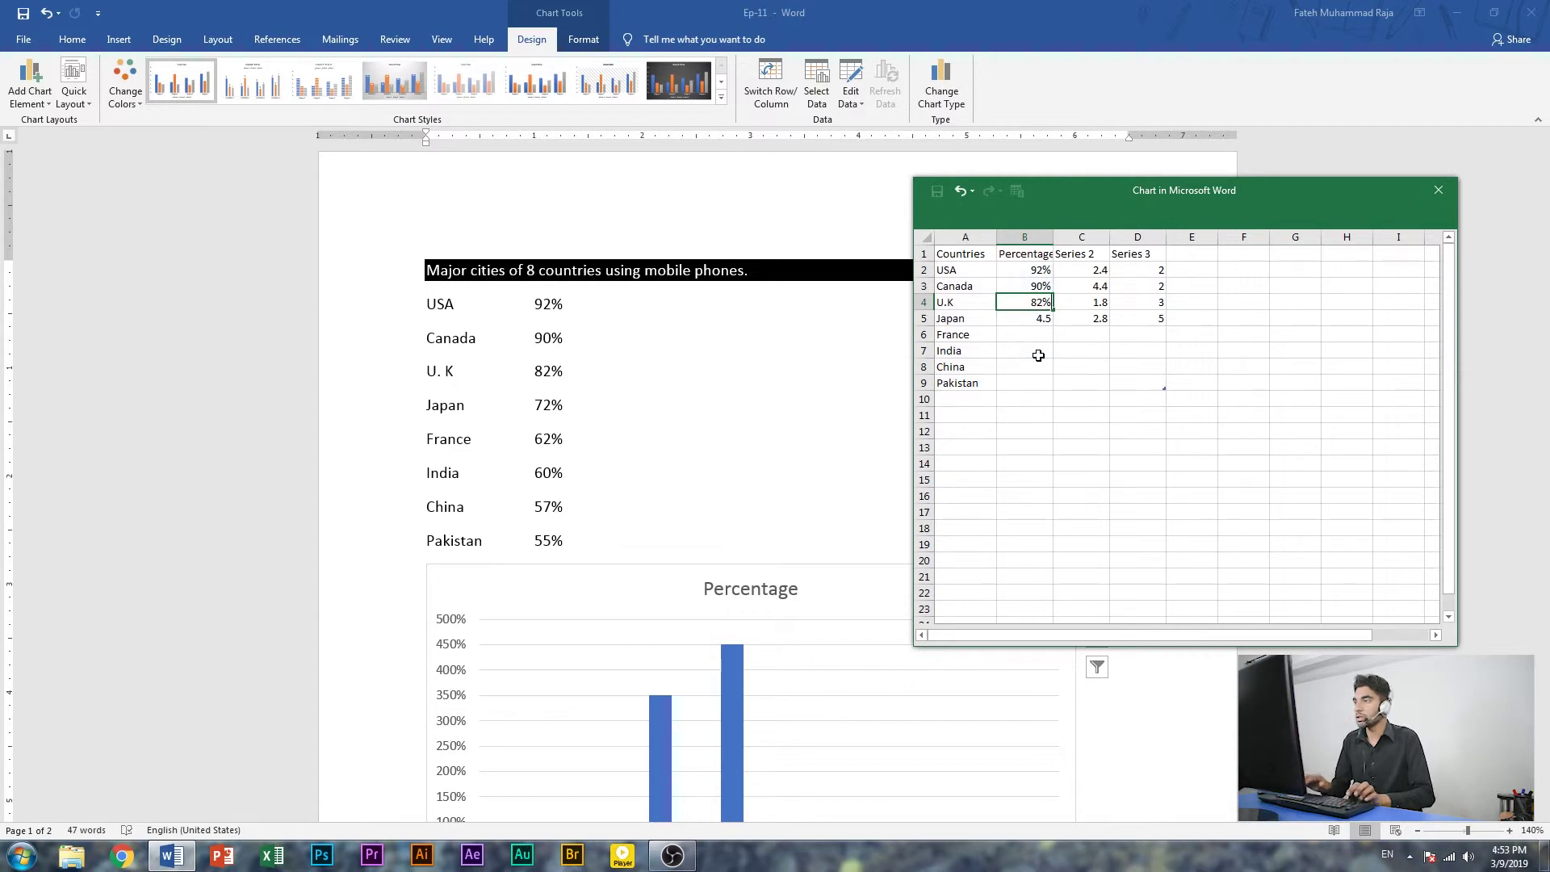
{"action": "key", "text": "Return"}
{"action": "type", "text": "72"}
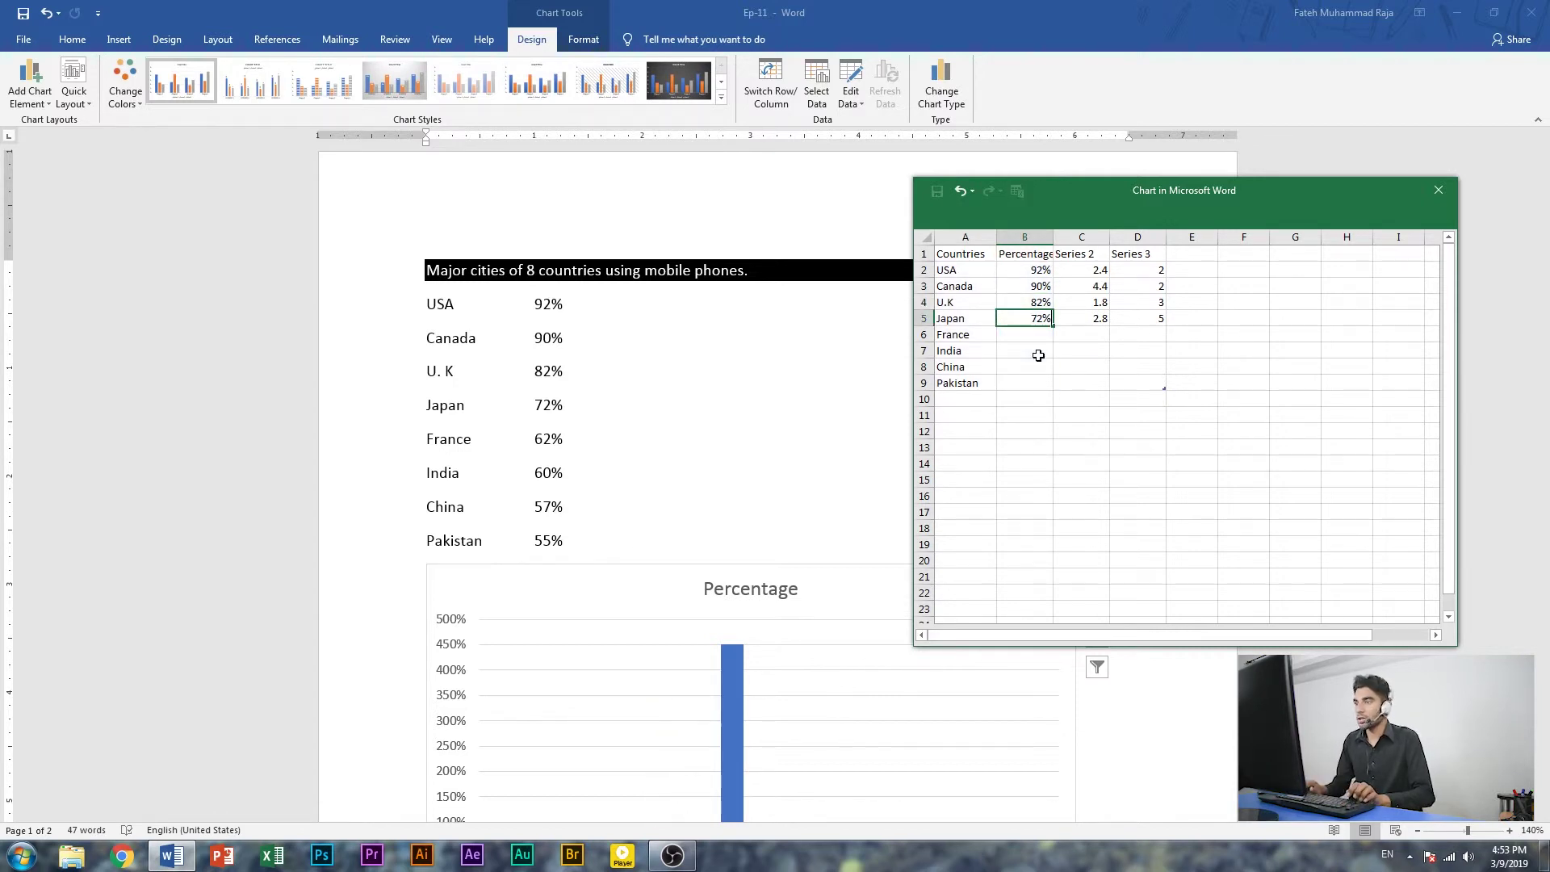
{"action": "key", "text": "Return"}
Set the percentages in B6 to B9 to 62% for France, 60% for India, 57% for China and 55% for Pakistan
{"action": "type", "text": "62"}
{"action": "key", "text": "Return"}
{"action": "type", "text": "60"}
{"action": "key", "text": "Return"}
{"action": "type", "text": "57"}
{"action": "key", "text": "Return"}
{"action": "type", "text": "55"}
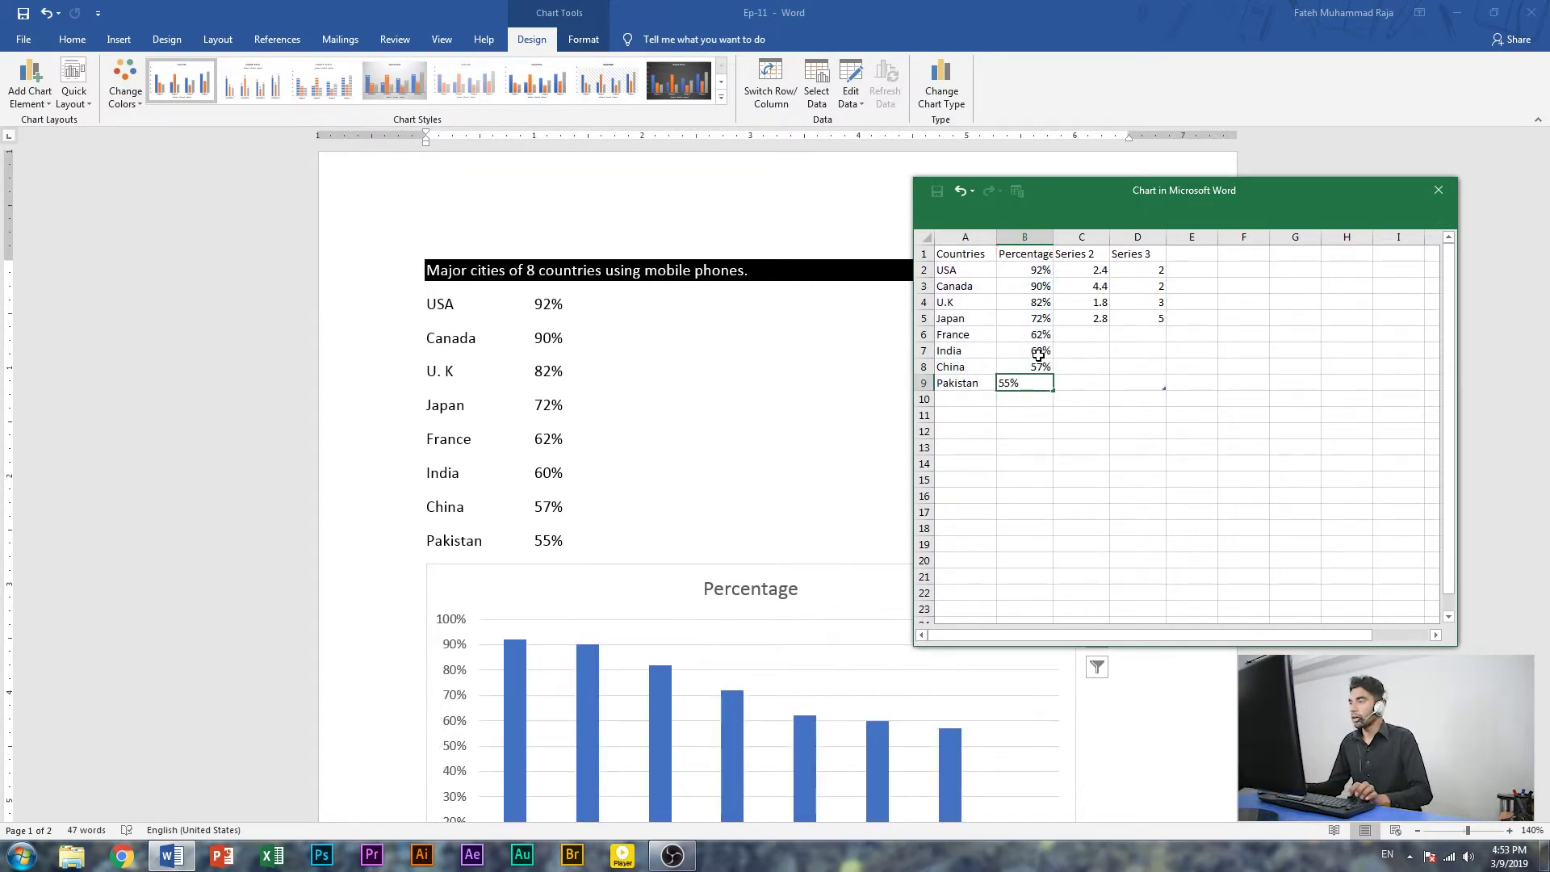
{"action": "left_click", "coordinate": [1041, 473]}
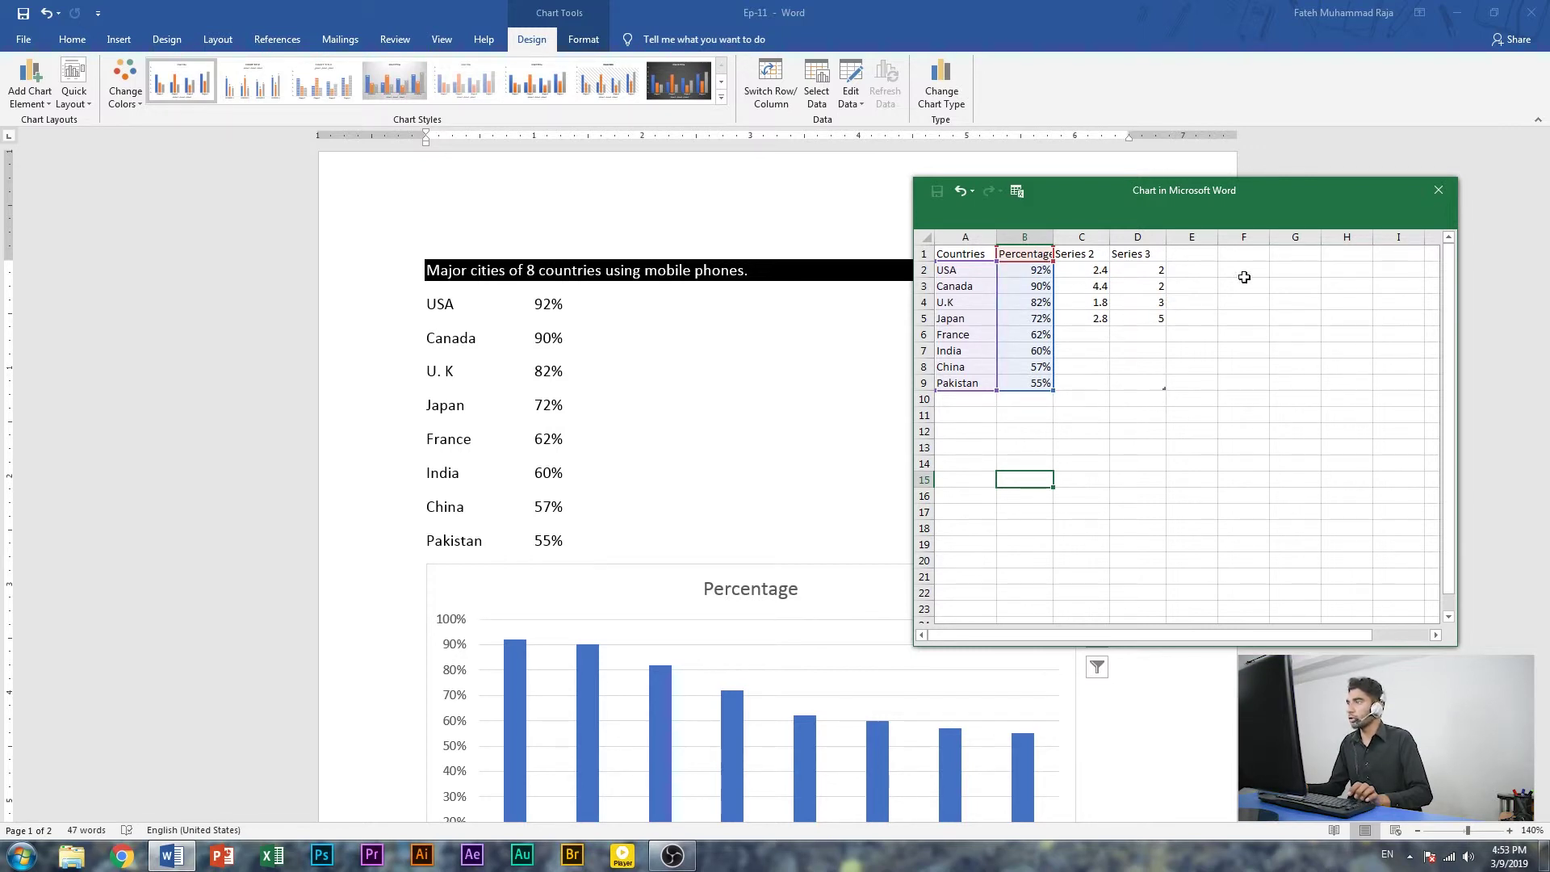
Close the chart data sheet and check the country columns in the Percentage chart
{"action": "left_click_drag", "start_coordinate": [1261, 196], "coordinate": [1092, 184]}
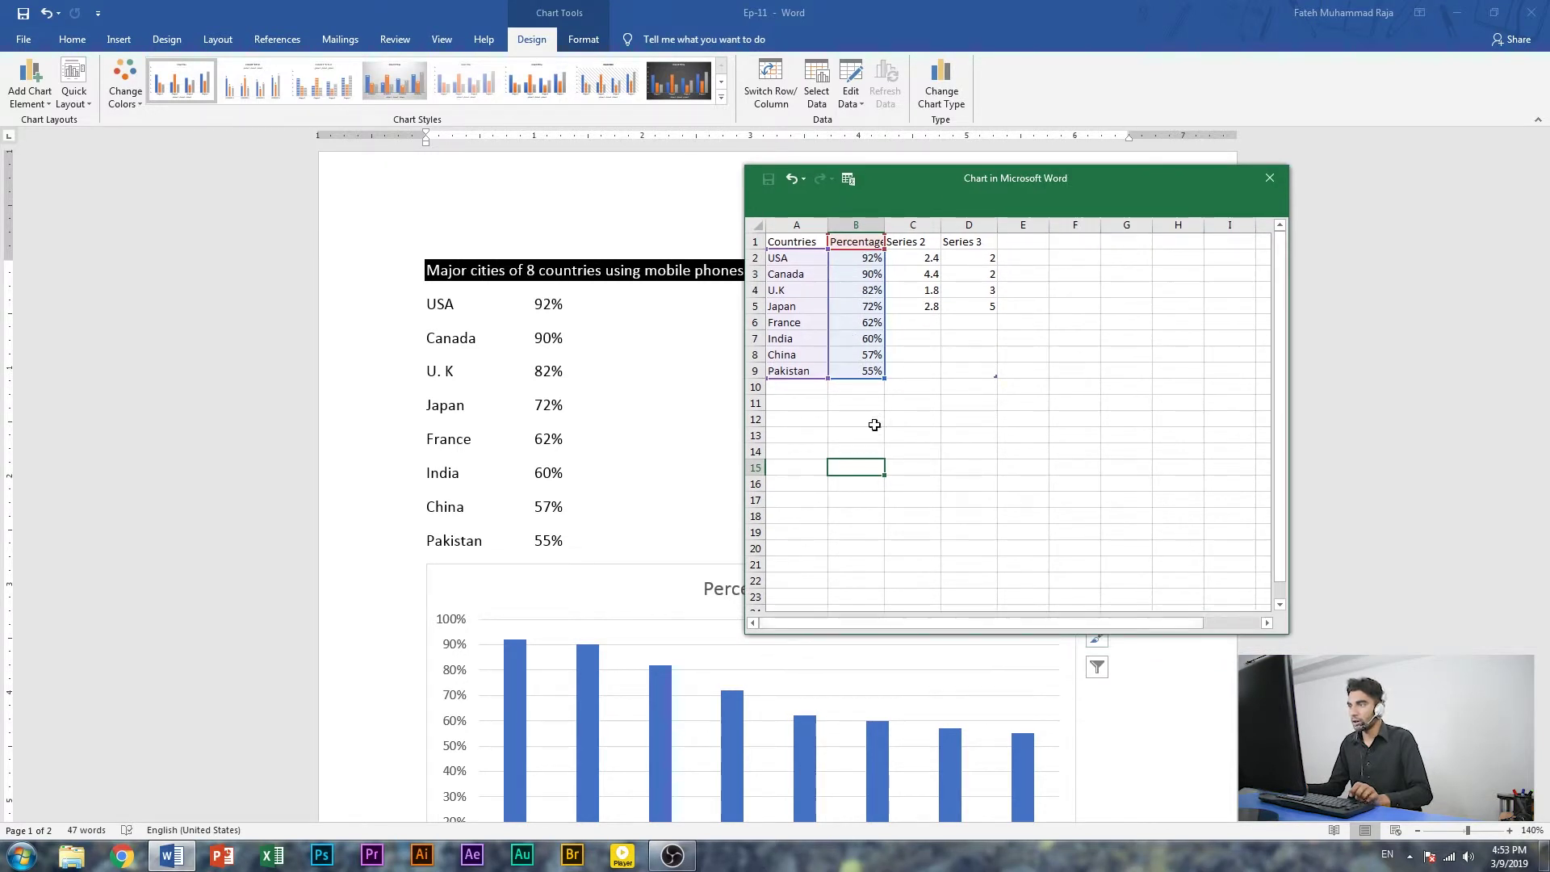
{"action": "left_click", "coordinate": [1269, 178]}
{"action": "scroll", "coordinate": [1036, 605], "scroll_direction": "down", "scroll_amount": 1}
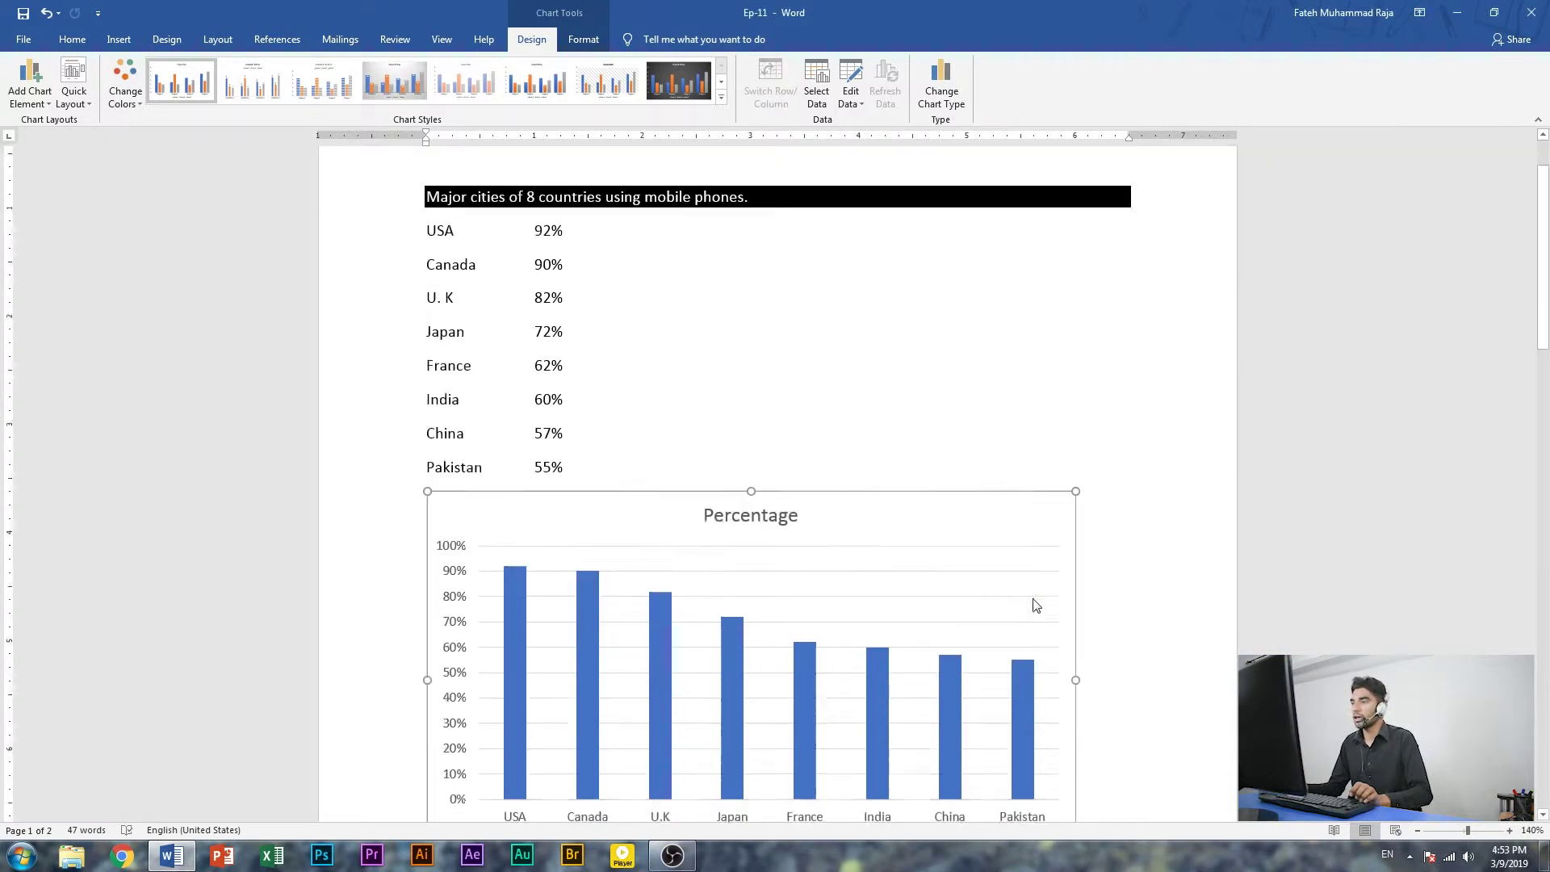
{"action": "scroll", "coordinate": [1037, 605], "scroll_direction": "down", "scroll_amount": 2}
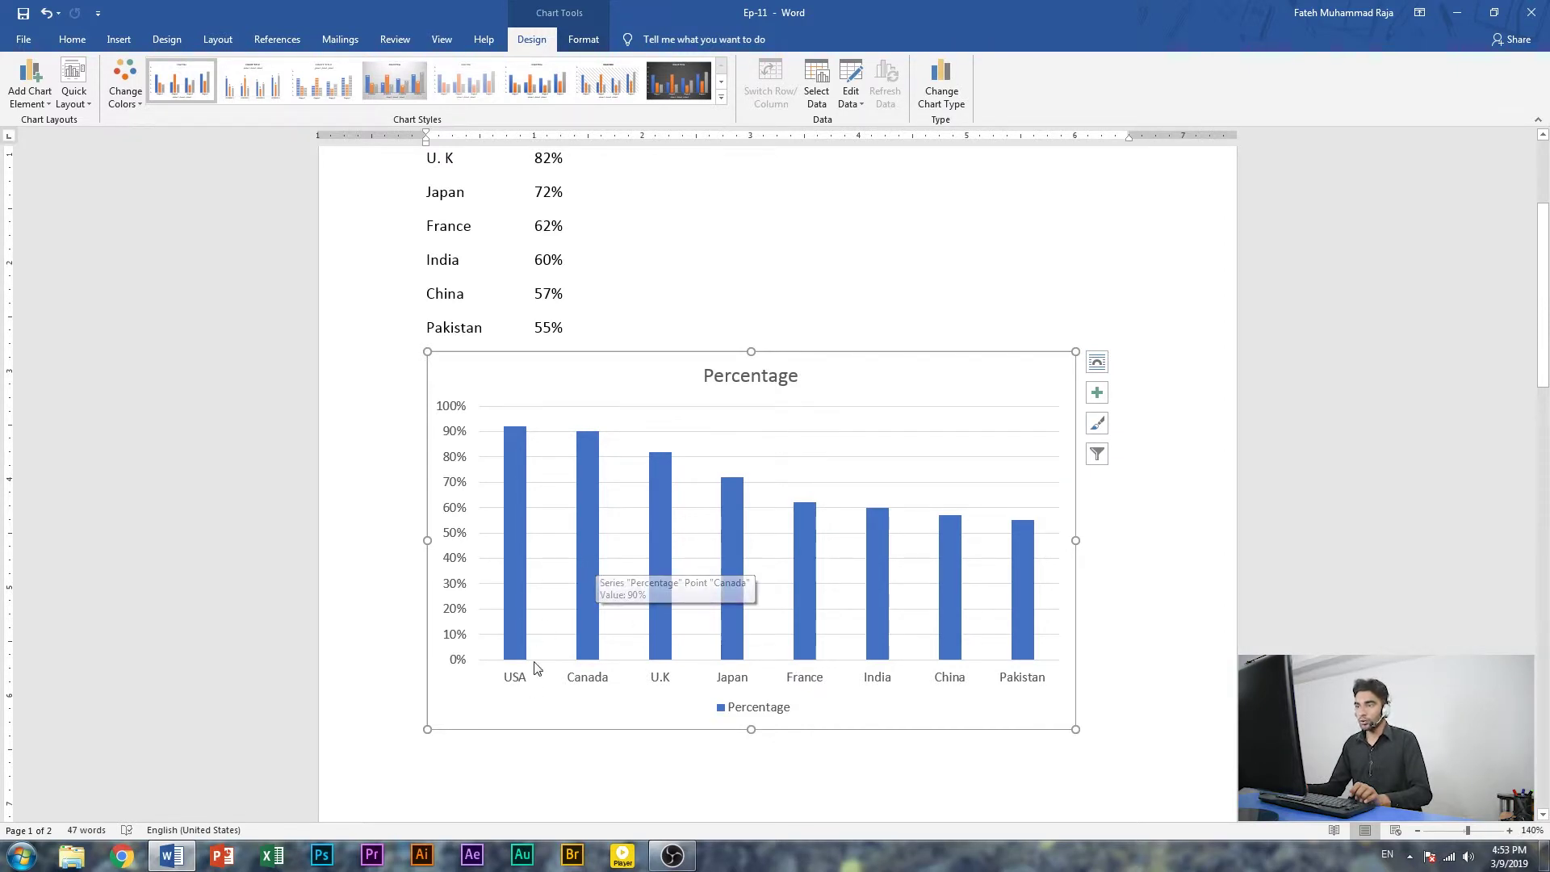
{"action": "mouse_move", "coordinate": [515, 444]}
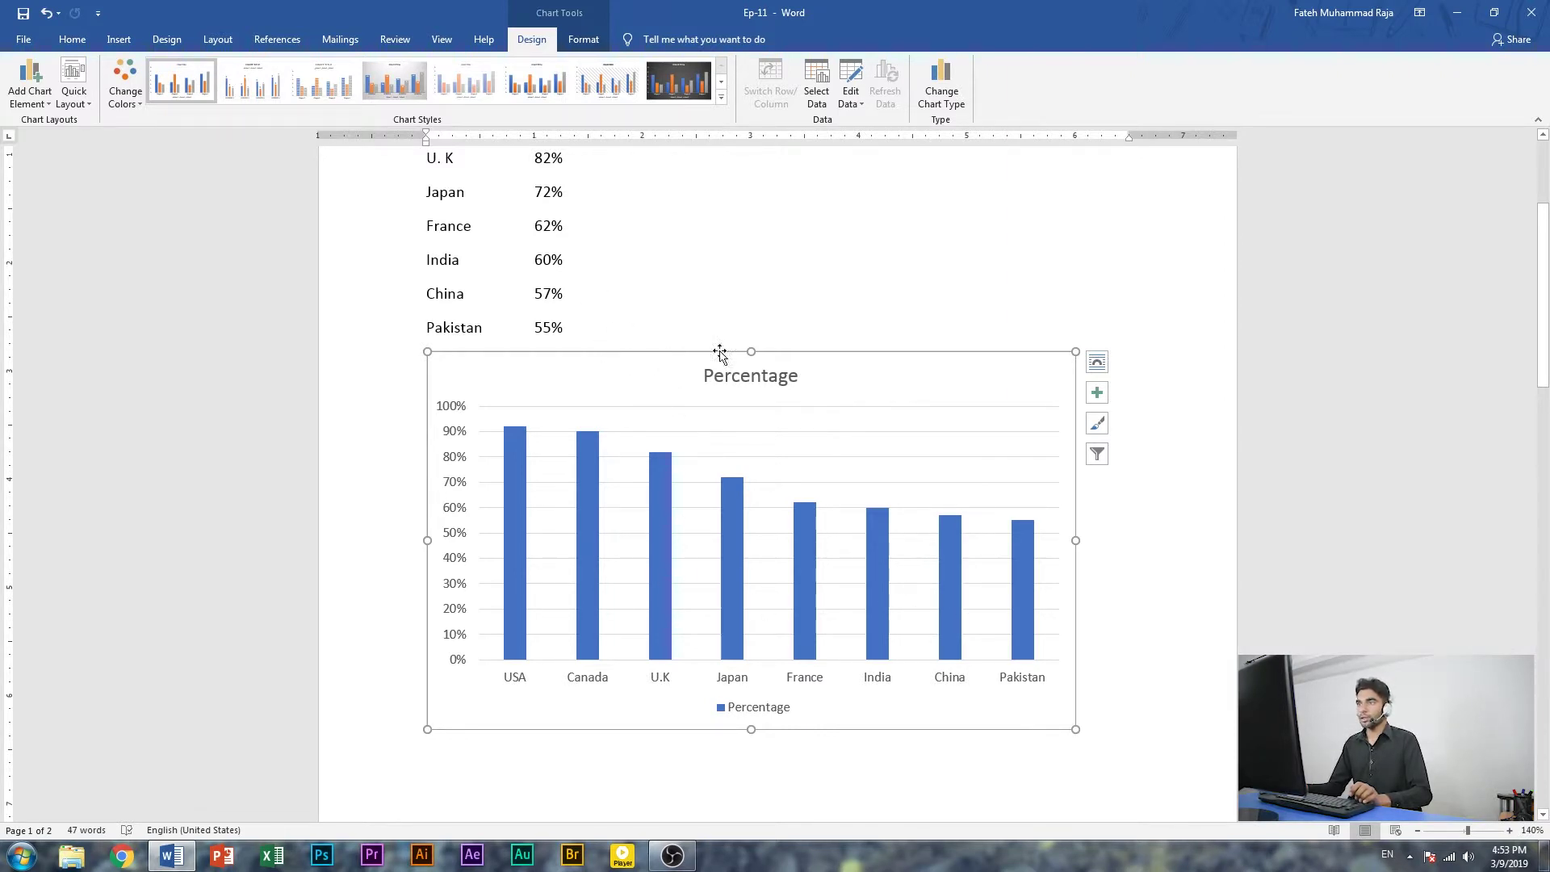
Apply the dark gradient chart style with solid columns and recolour the chart with the colorful palette that starts with orange
{"action": "left_click", "coordinate": [583, 39]}
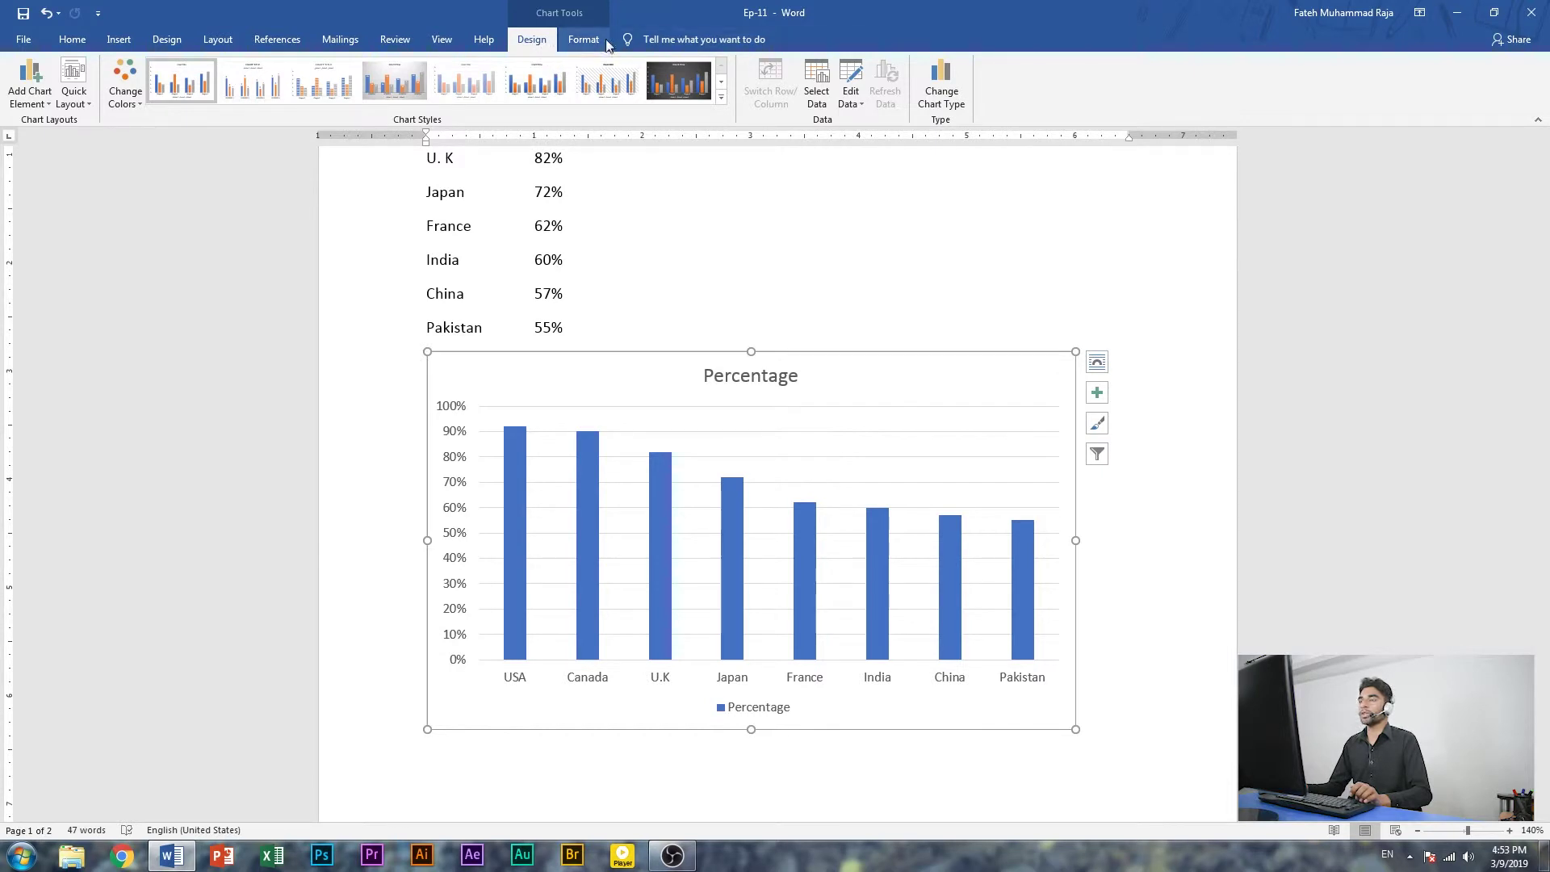
{"action": "left_click", "coordinate": [532, 40]}
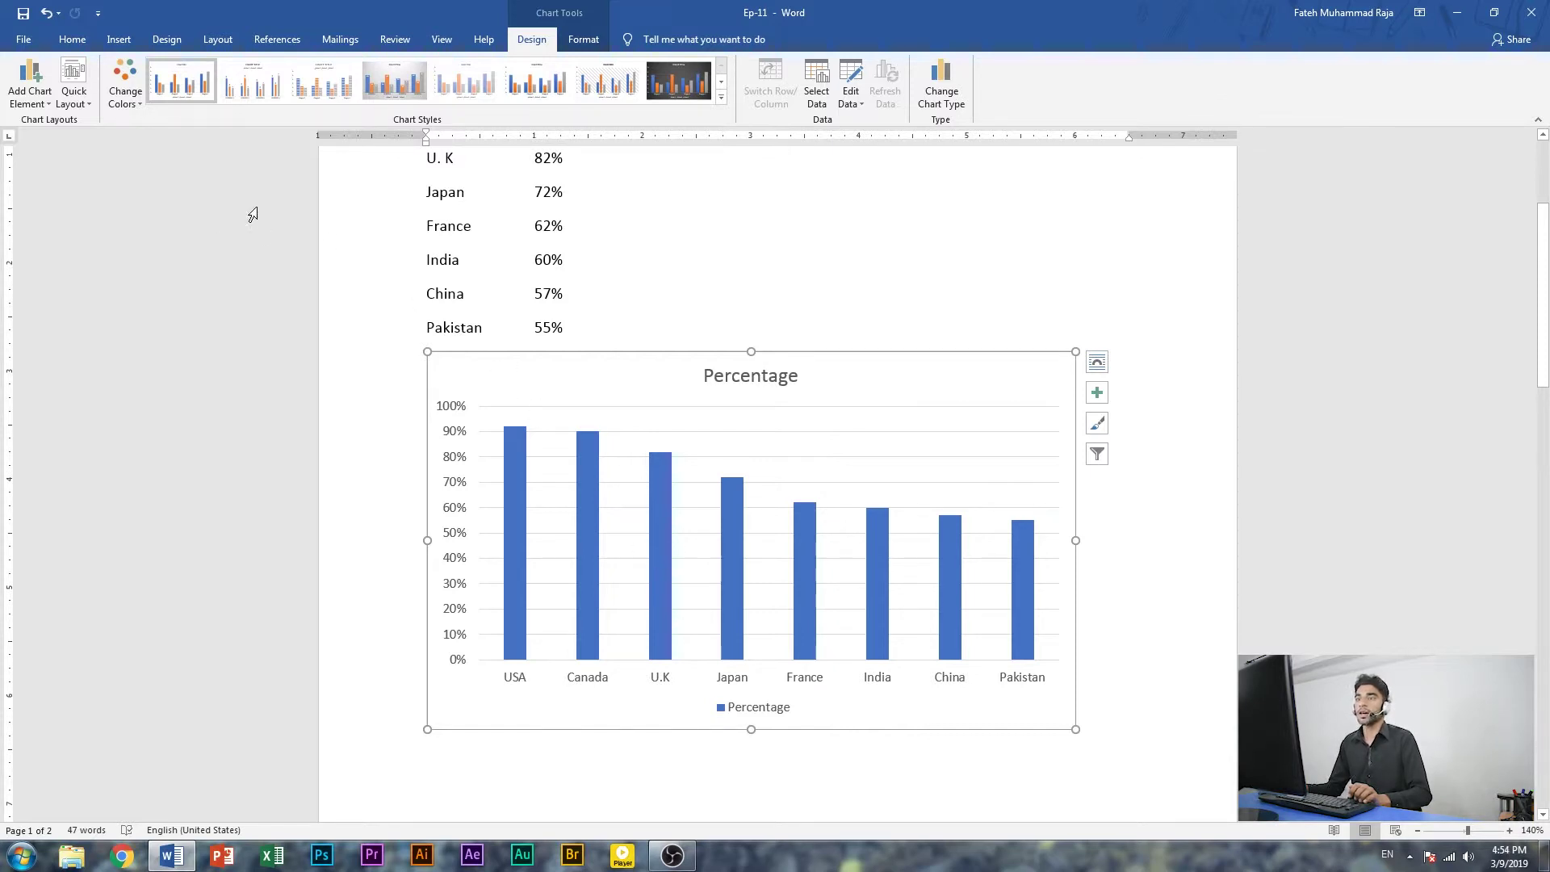
{"action": "left_click", "coordinate": [142, 105]}
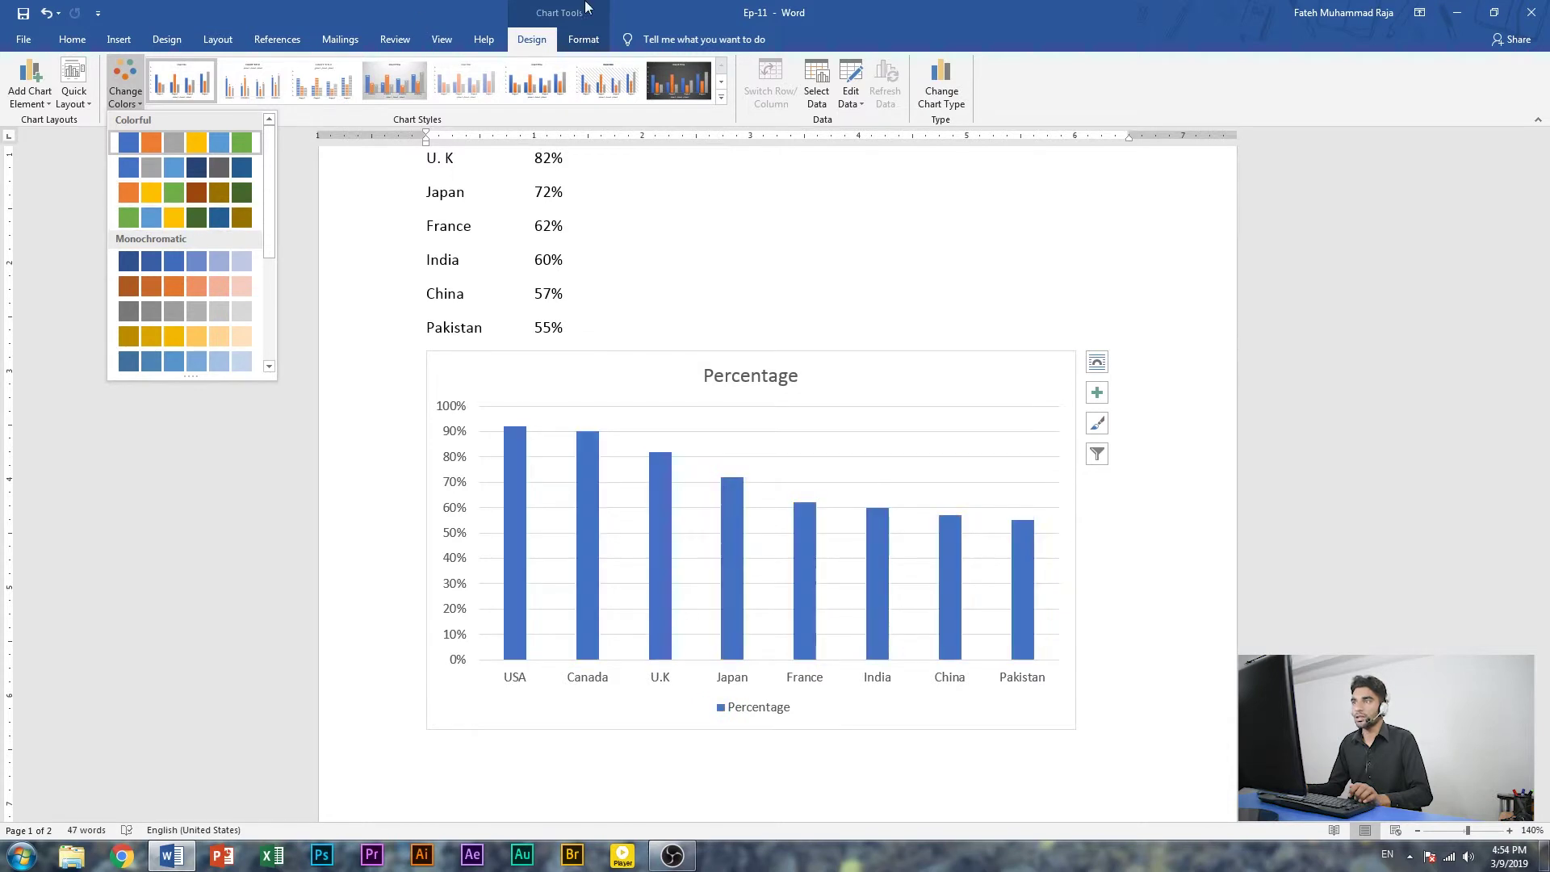
{"action": "left_click", "coordinate": [187, 143]}
{"action": "left_click", "coordinate": [721, 98]}
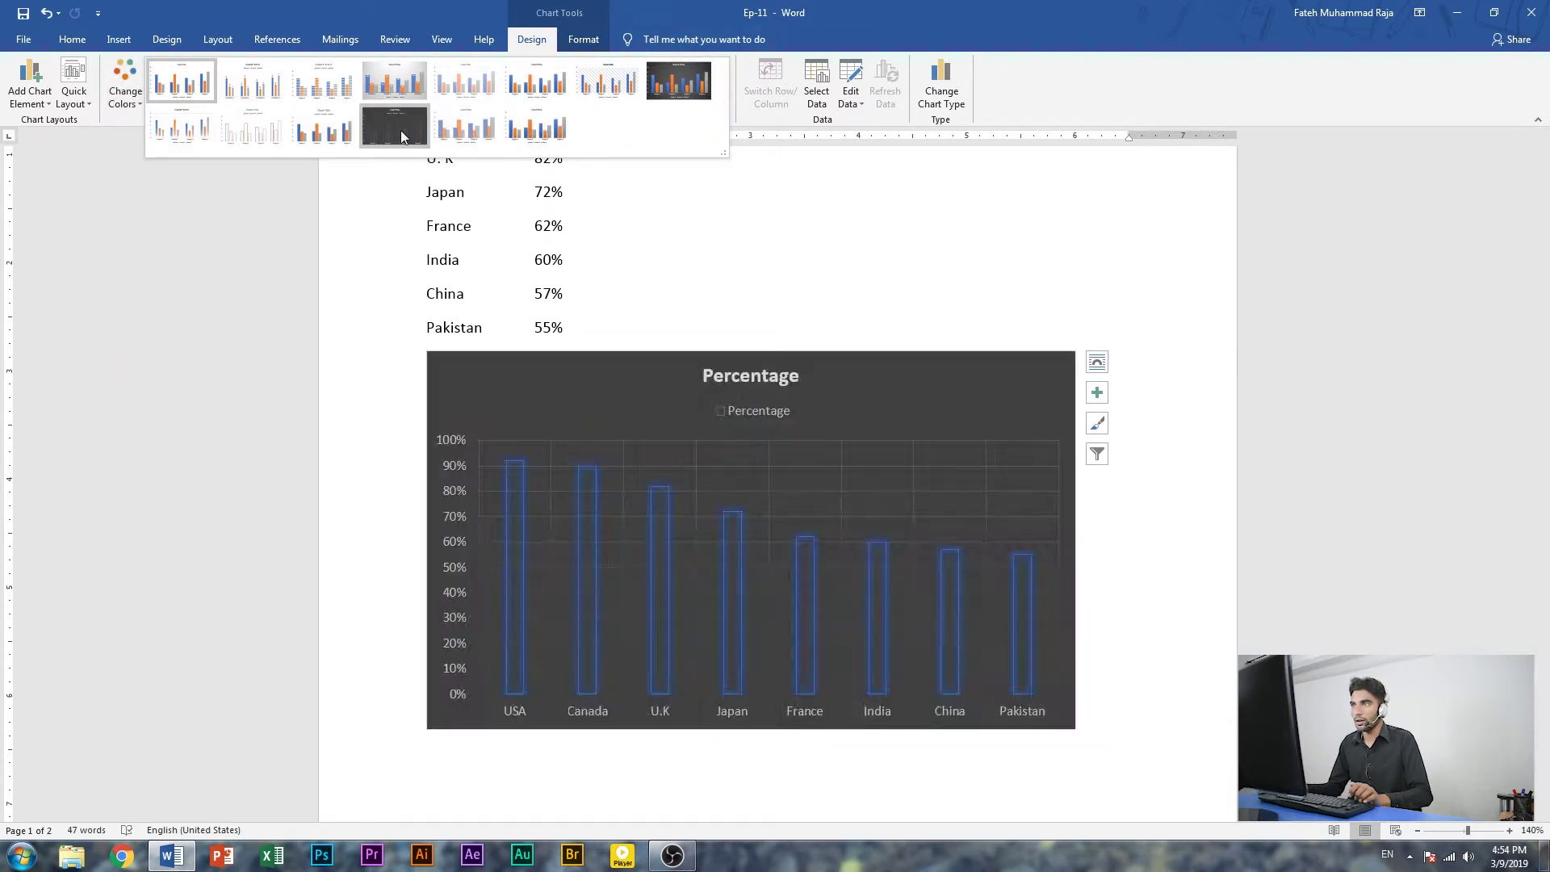
{"action": "left_click", "coordinate": [678, 91]}
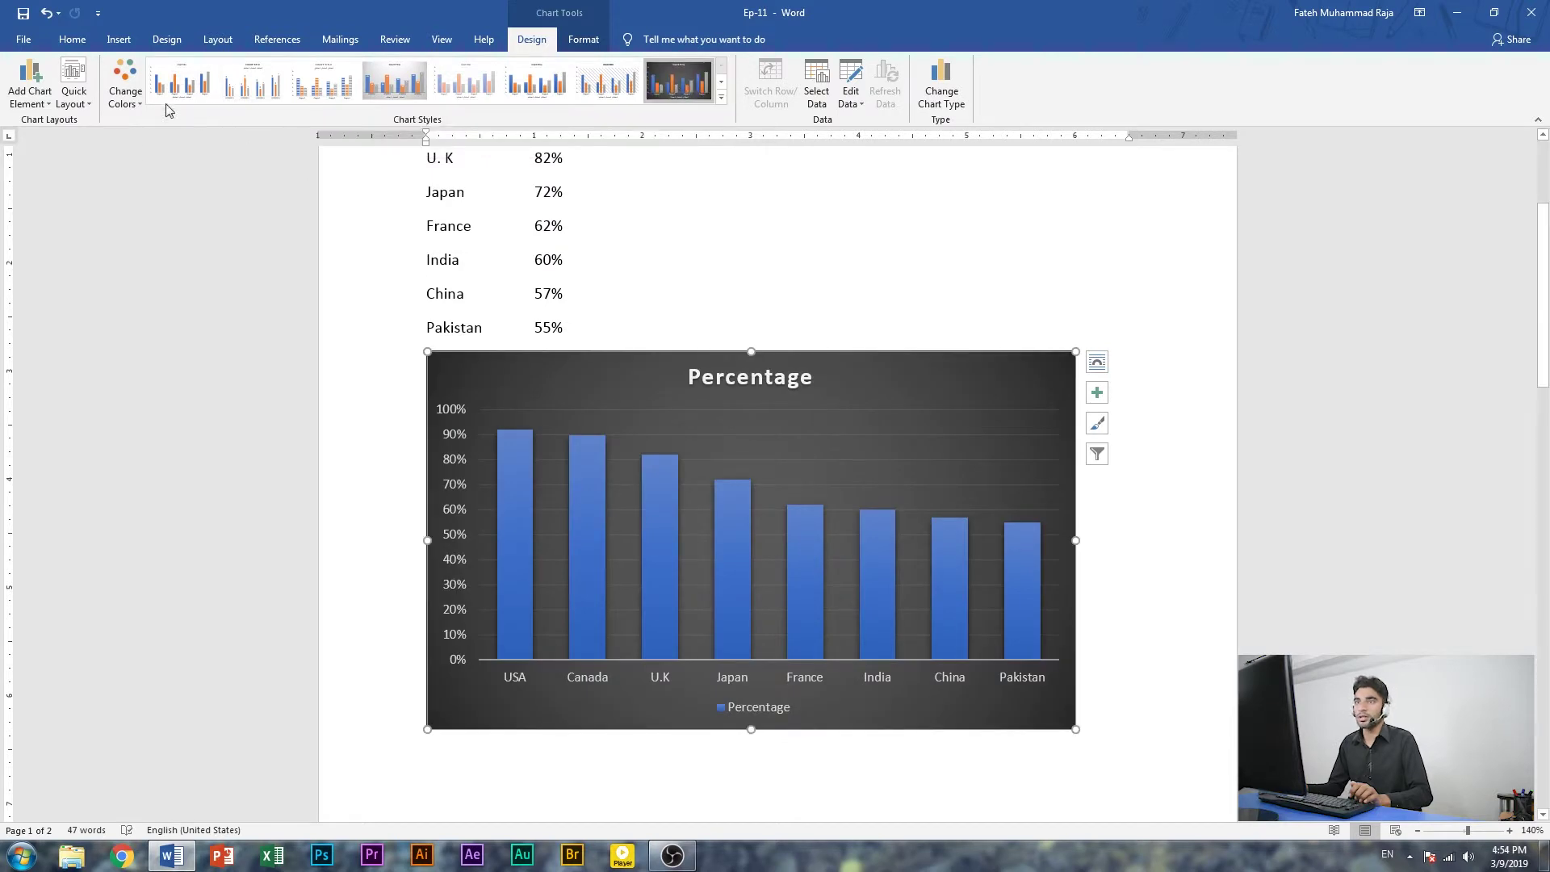
{"action": "left_click", "coordinate": [133, 101]}
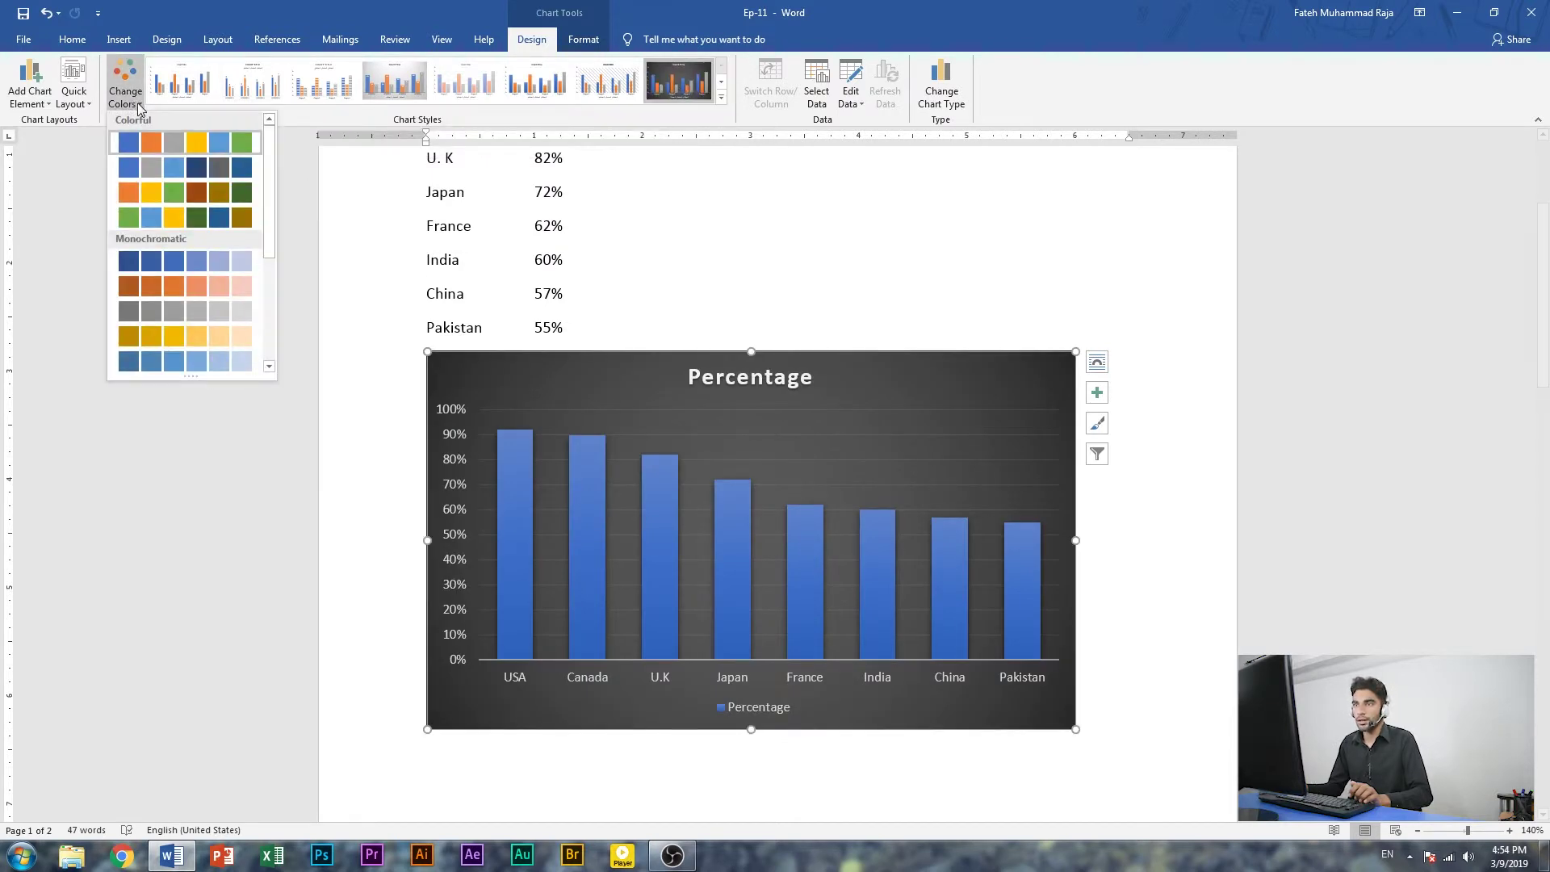
{"action": "left_click", "coordinate": [207, 200]}
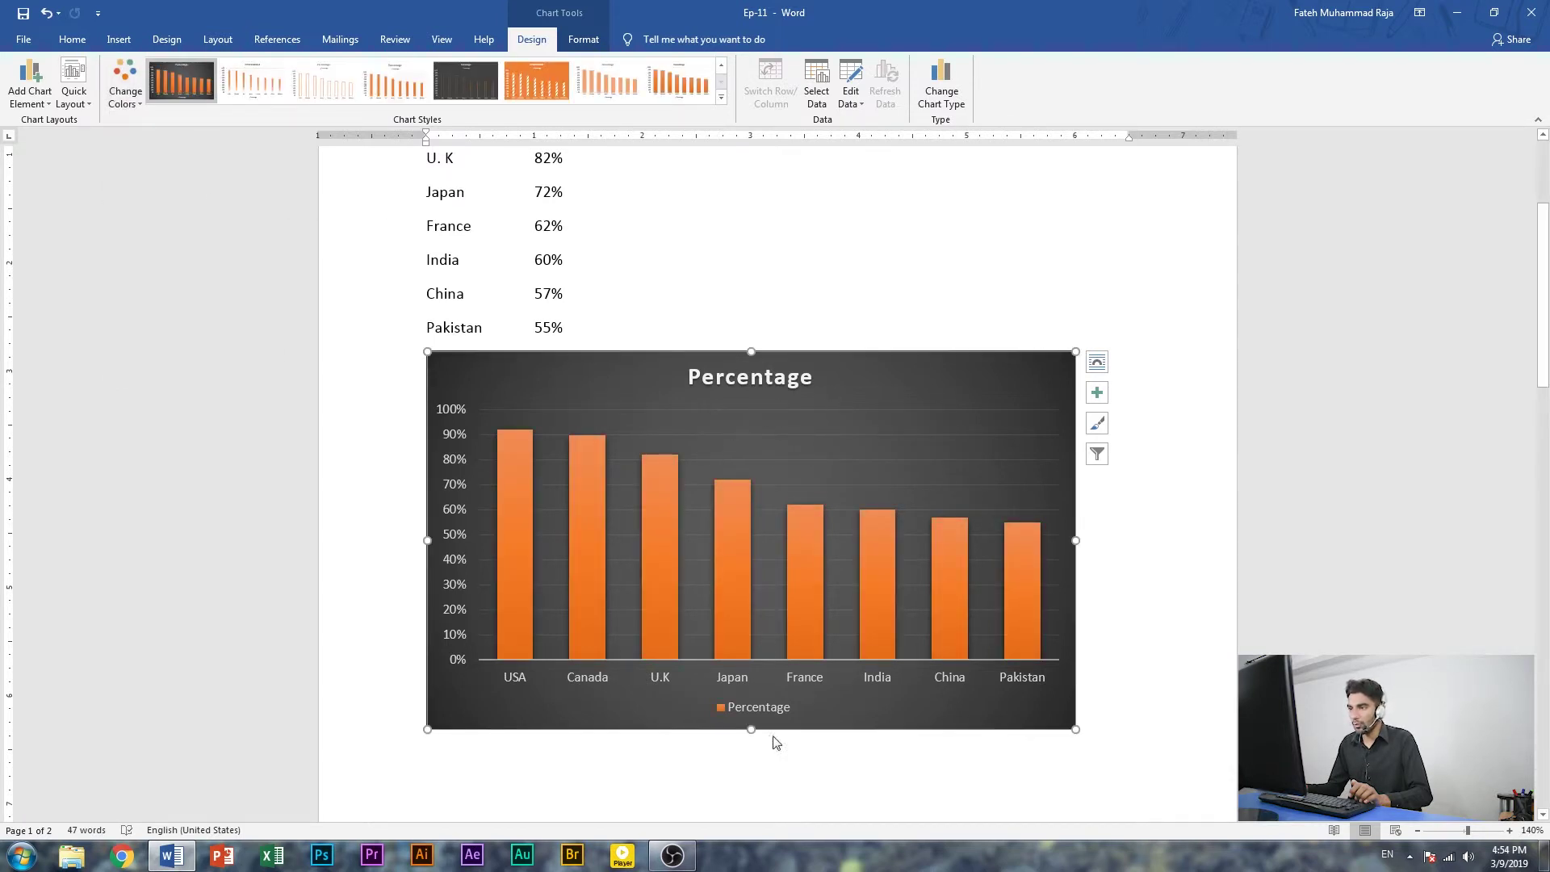
Replace the chart title with Mobile User
{"action": "left_click", "coordinate": [743, 382]}
{"action": "left_click", "coordinate": [725, 381]}
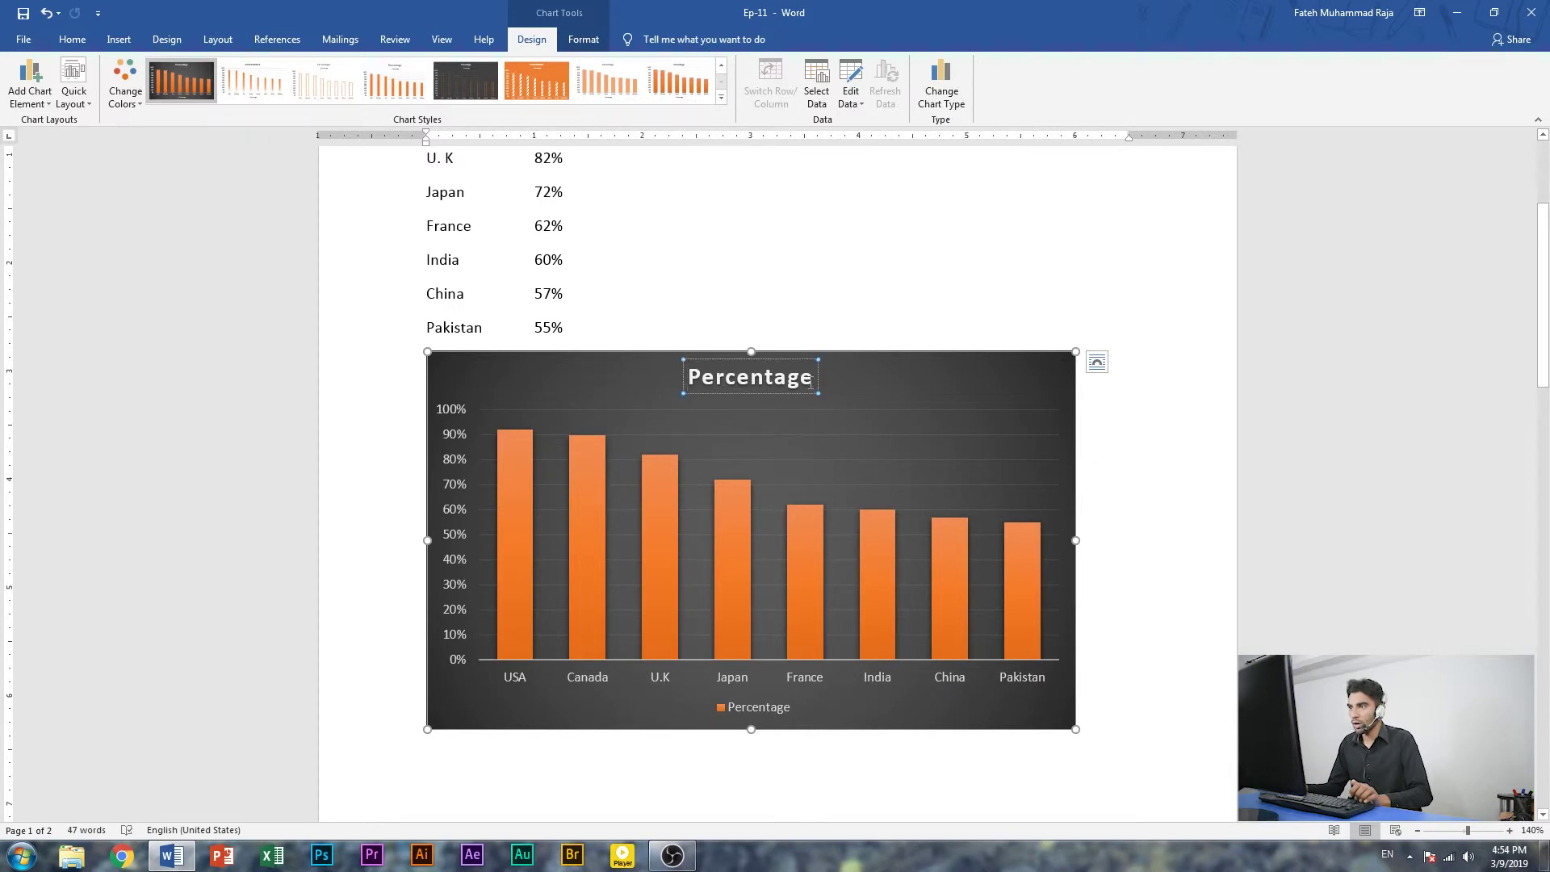
{"action": "double_click", "coordinate": [770, 382]}
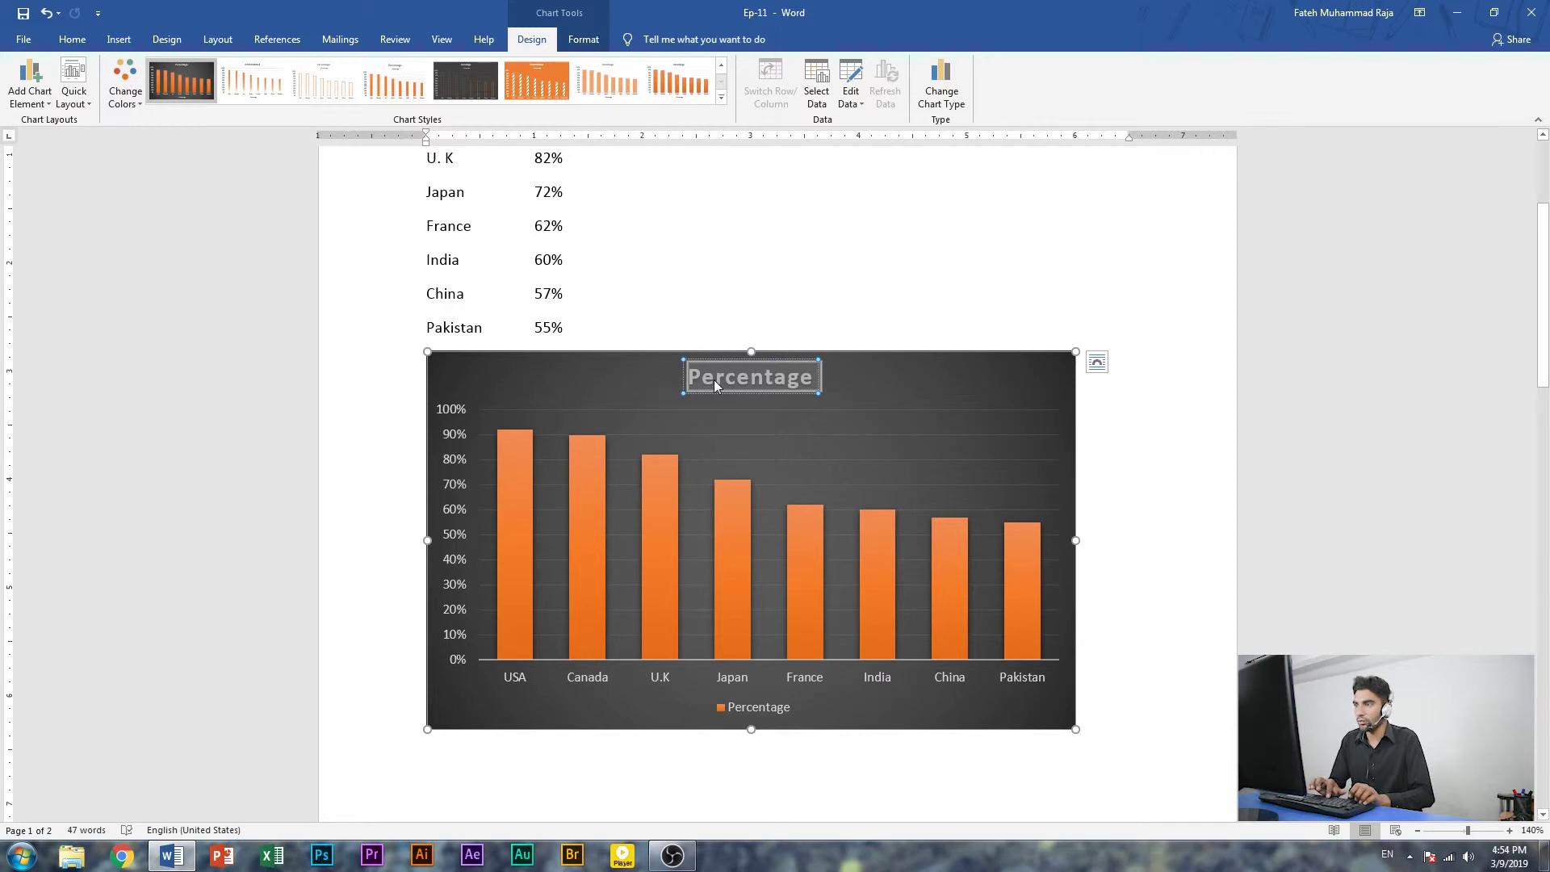
{"action": "type", "text": "Mi"}
{"action": "key", "text": "BackSpace"}
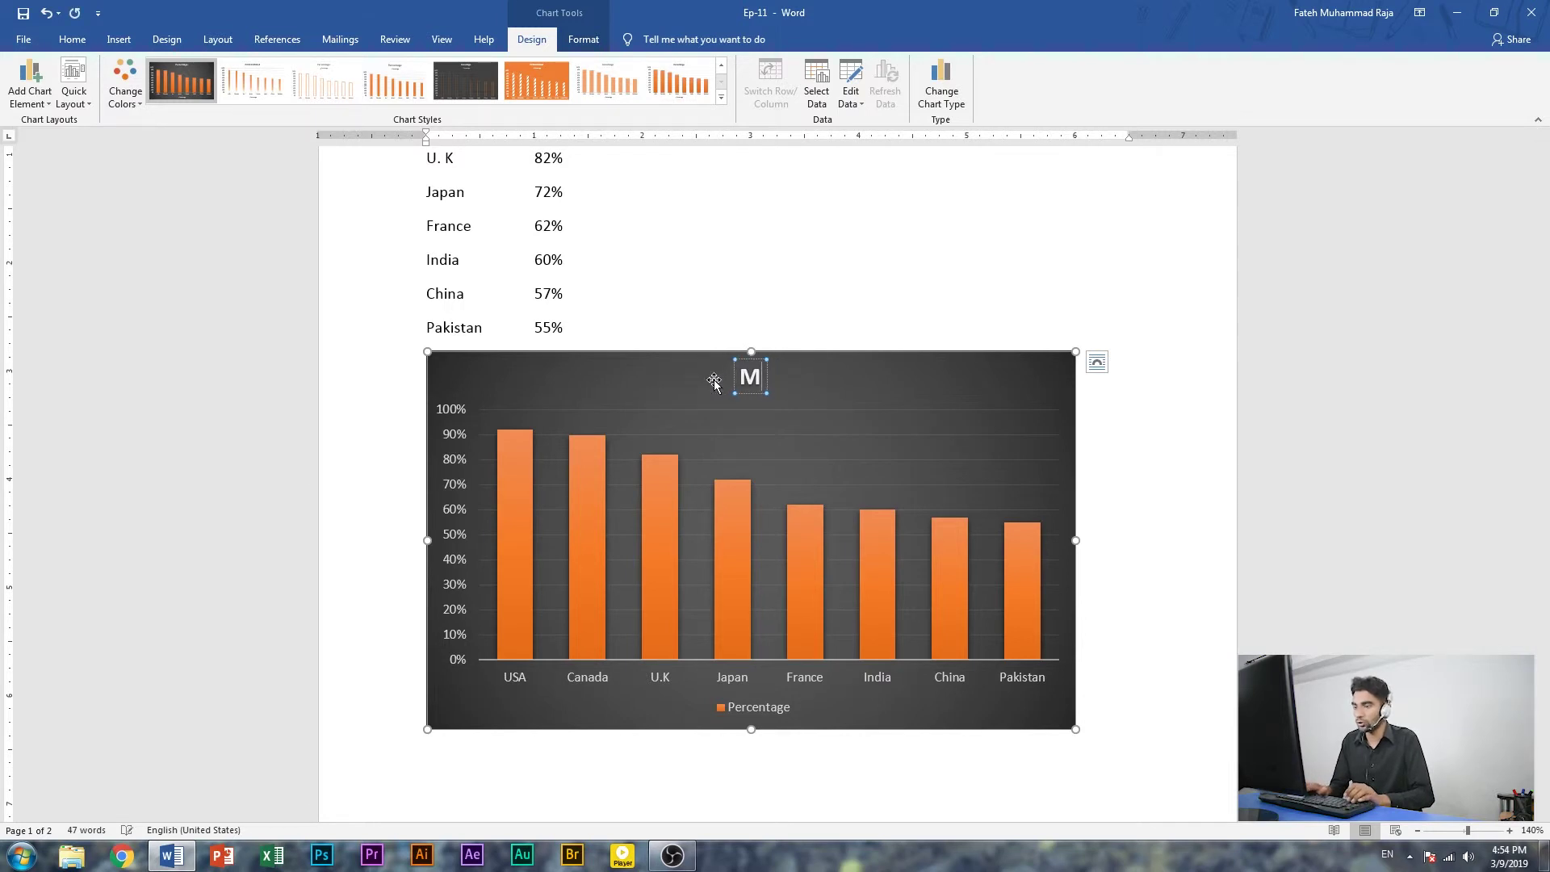
{"action": "type", "text": "obil"}
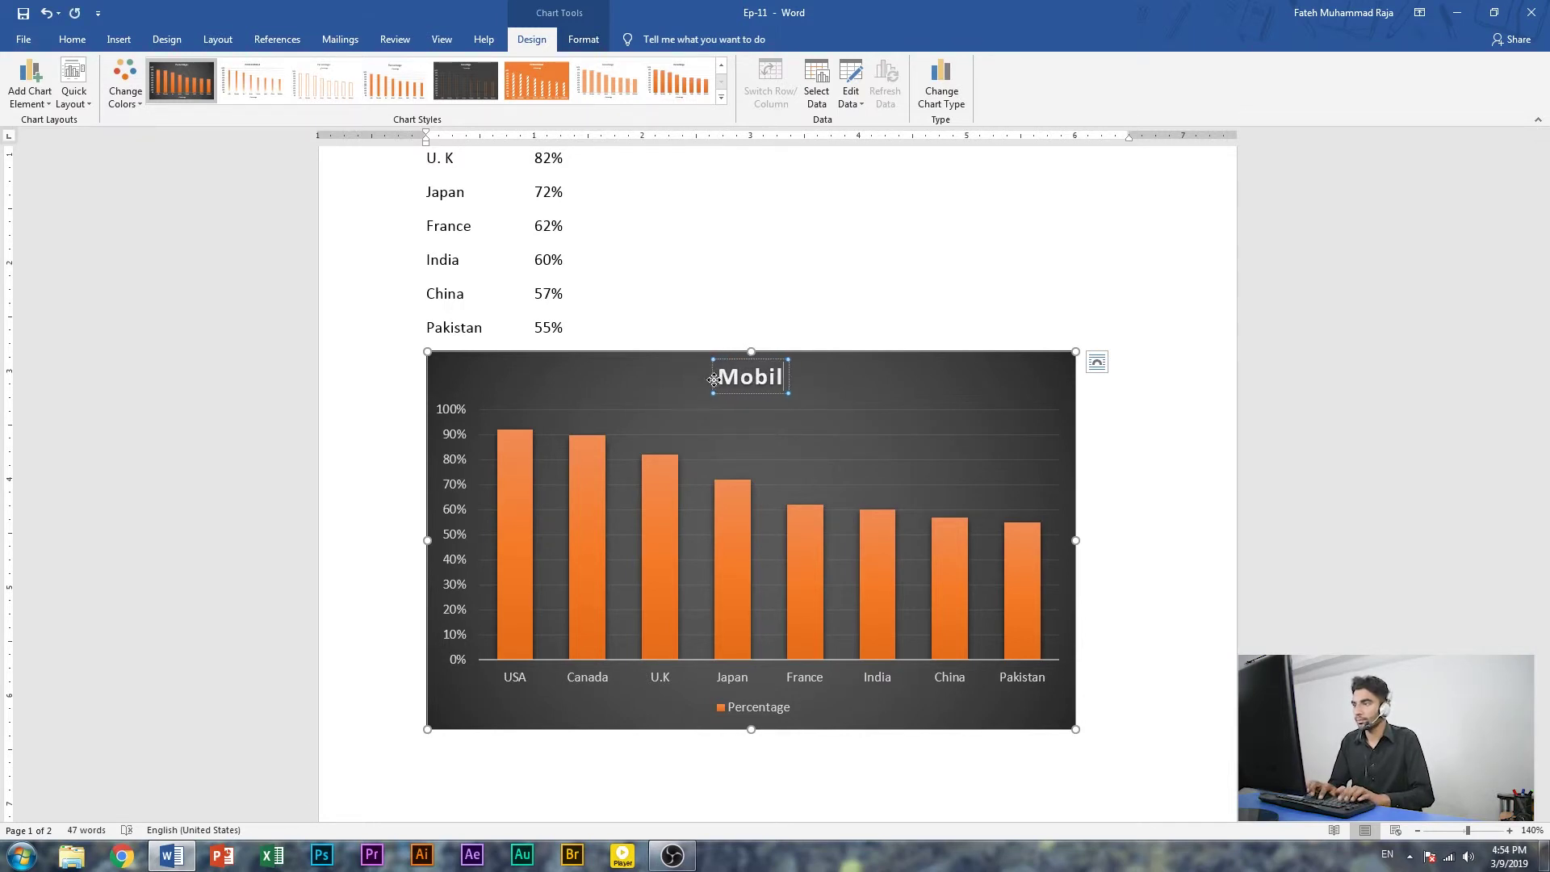
{"action": "type", "text": "e User"}
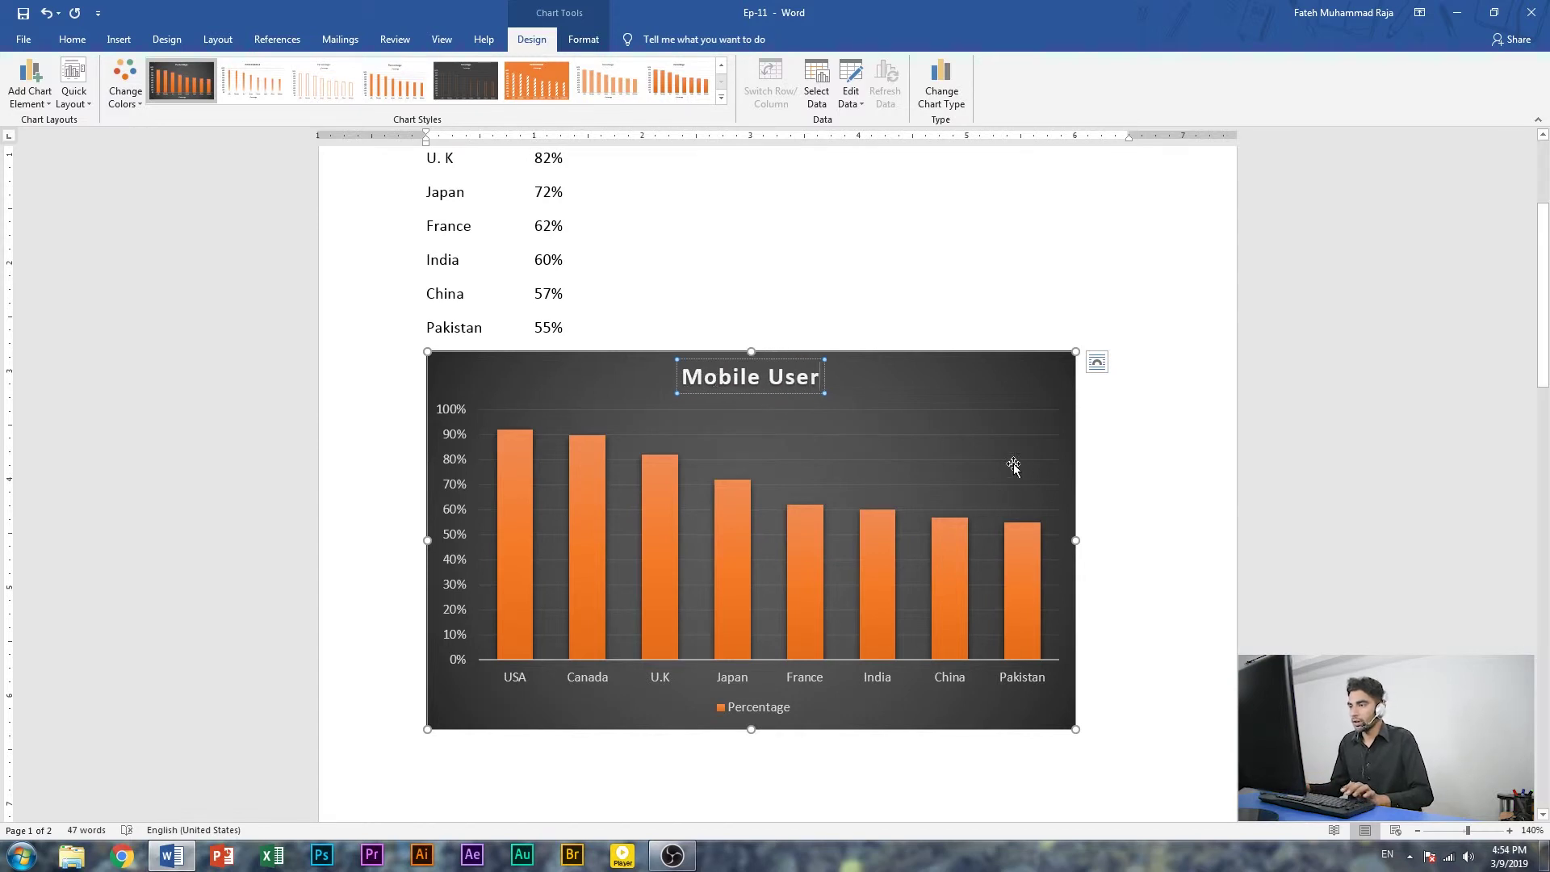
{"action": "key", "text": "Escape"}
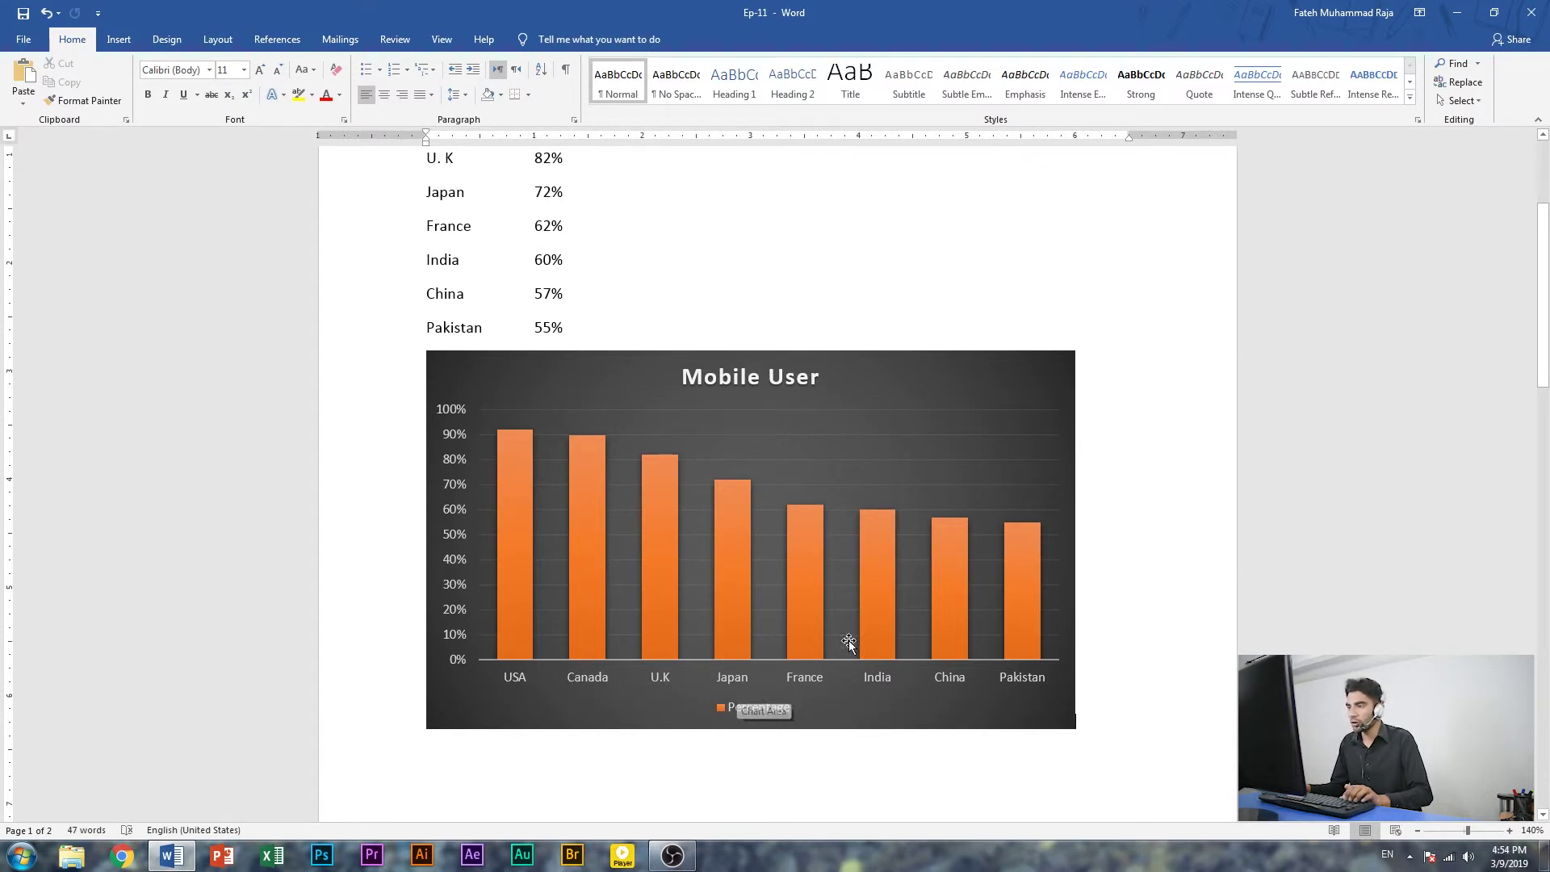
Compare the country percentages in the text list with the matching columns of the Mobile User chart
{"action": "scroll", "coordinate": [465, 392], "scroll_direction": "up", "scroll_amount": 2}
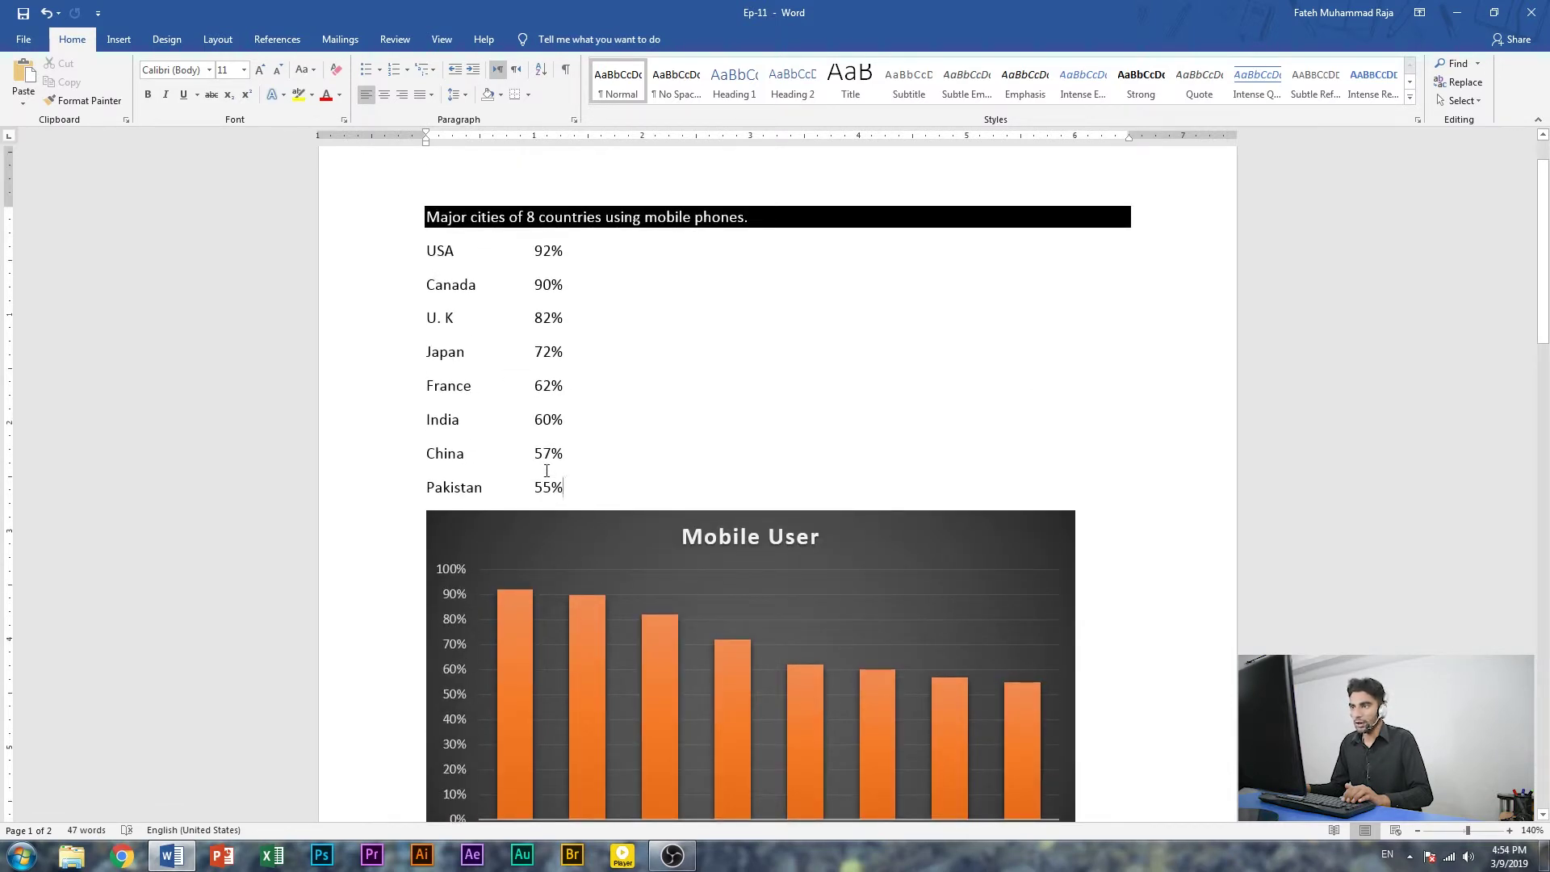
{"action": "left_click_drag", "start_coordinate": [547, 471], "coordinate": [428, 274]}
{"action": "scroll", "coordinate": [761, 633], "scroll_direction": "down", "scroll_amount": 1}
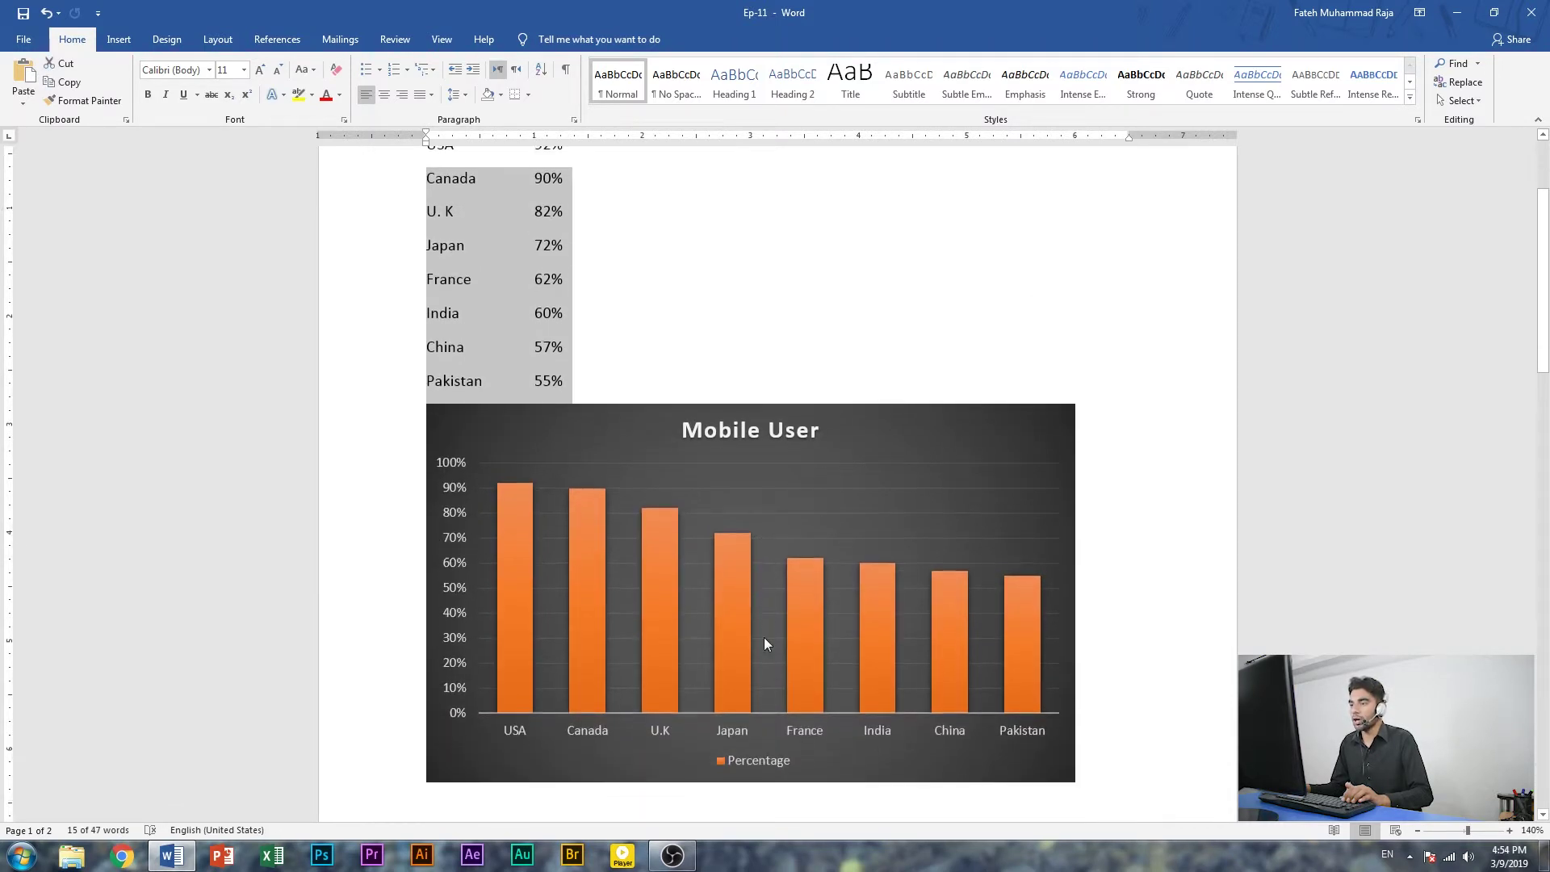
{"action": "left_click", "coordinate": [800, 656]}
{"action": "left_click", "coordinate": [1151, 657]}
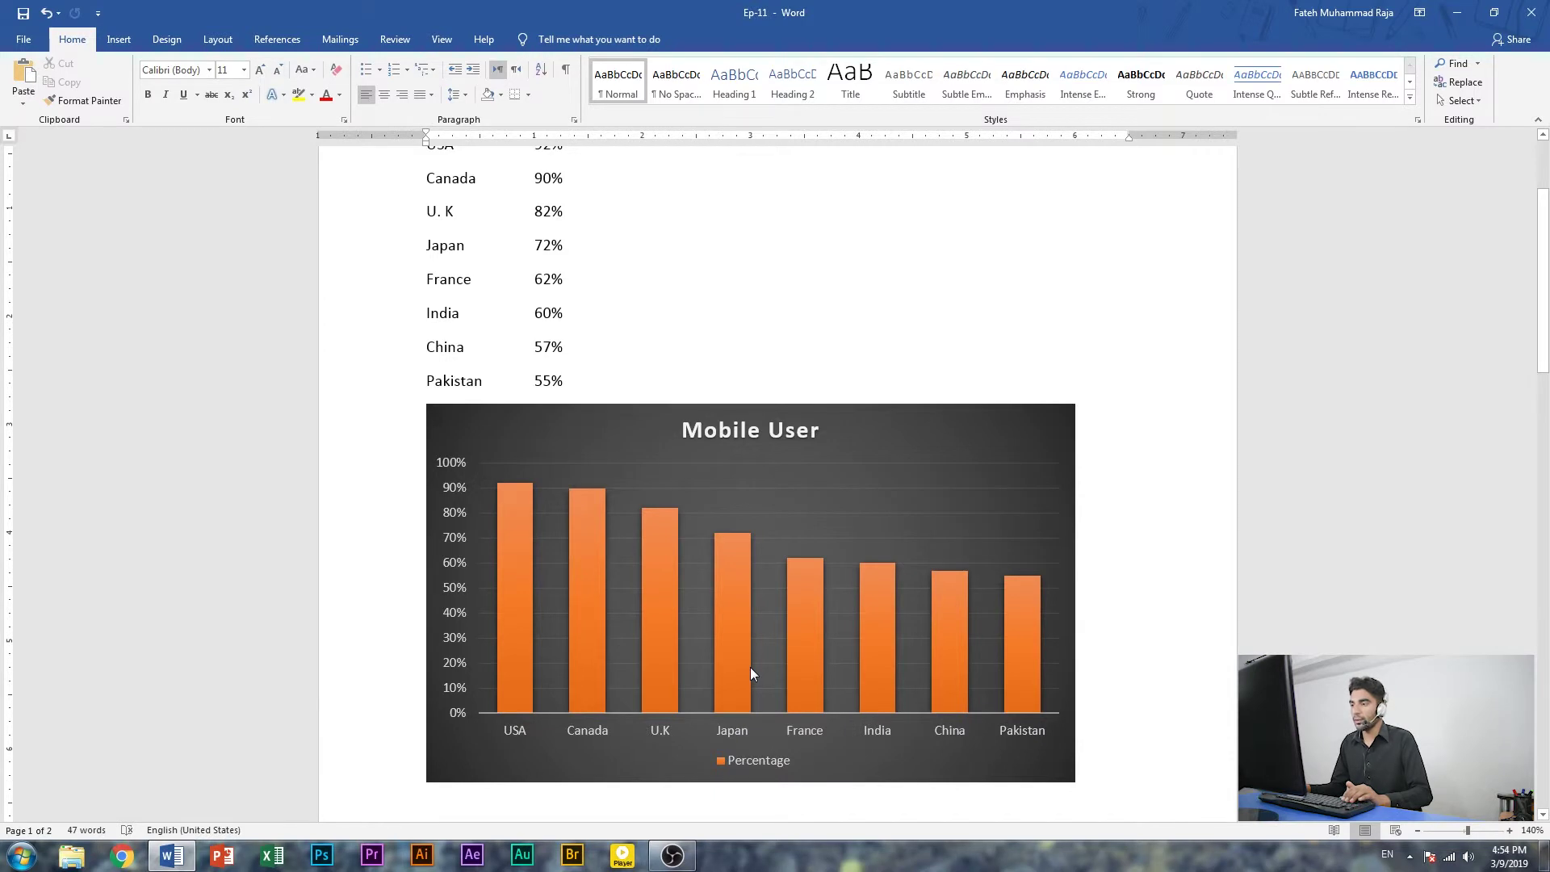
{"action": "scroll", "coordinate": [882, 507], "scroll_direction": "down", "scroll_amount": 1}
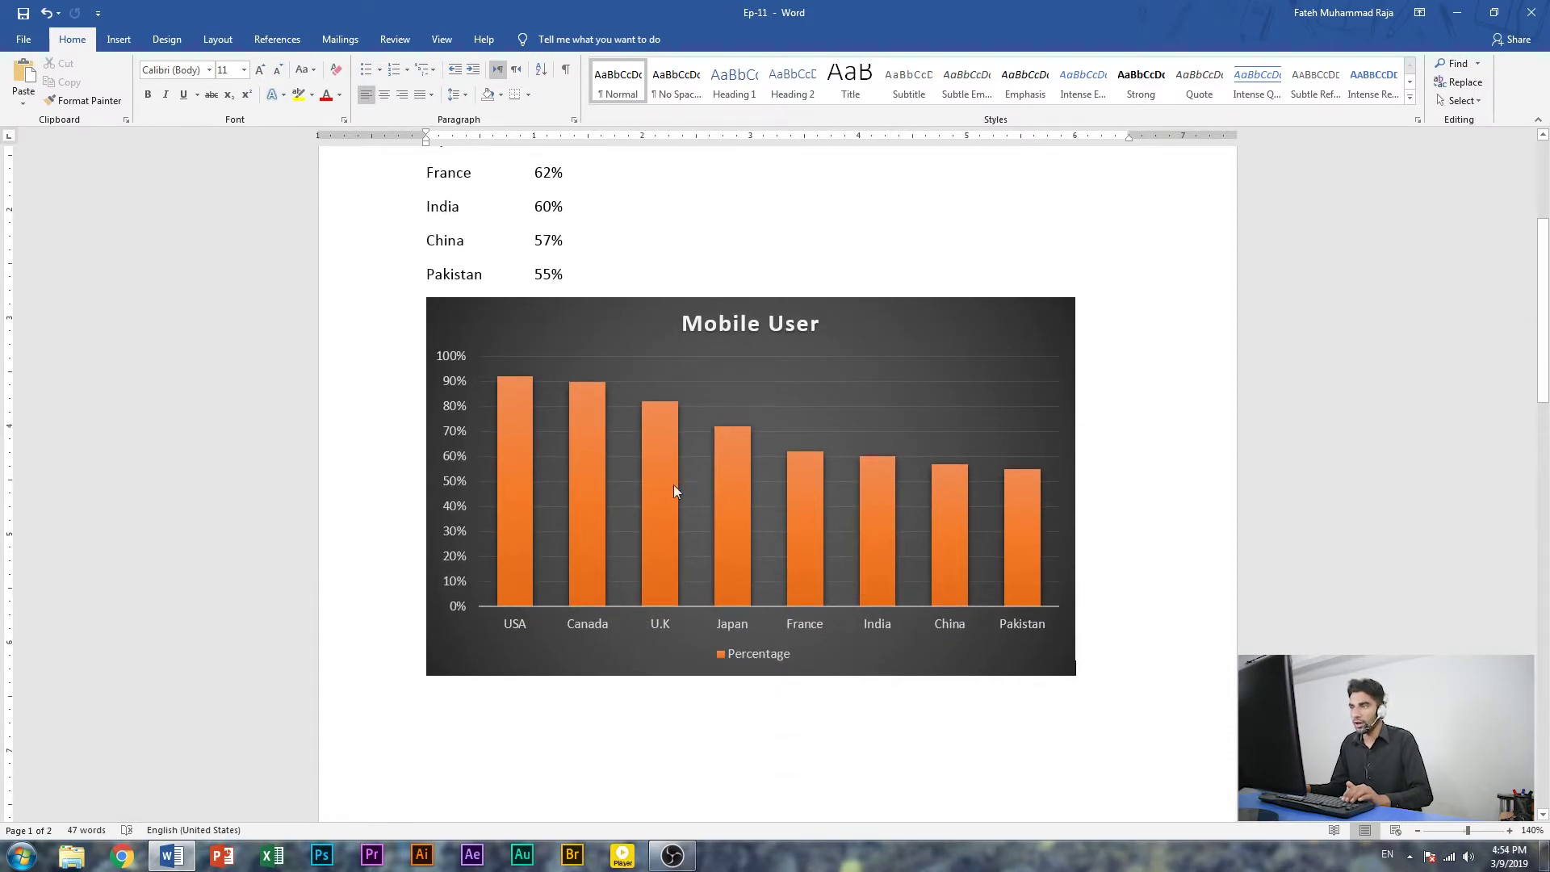
{"action": "left_click", "coordinate": [1033, 554]}
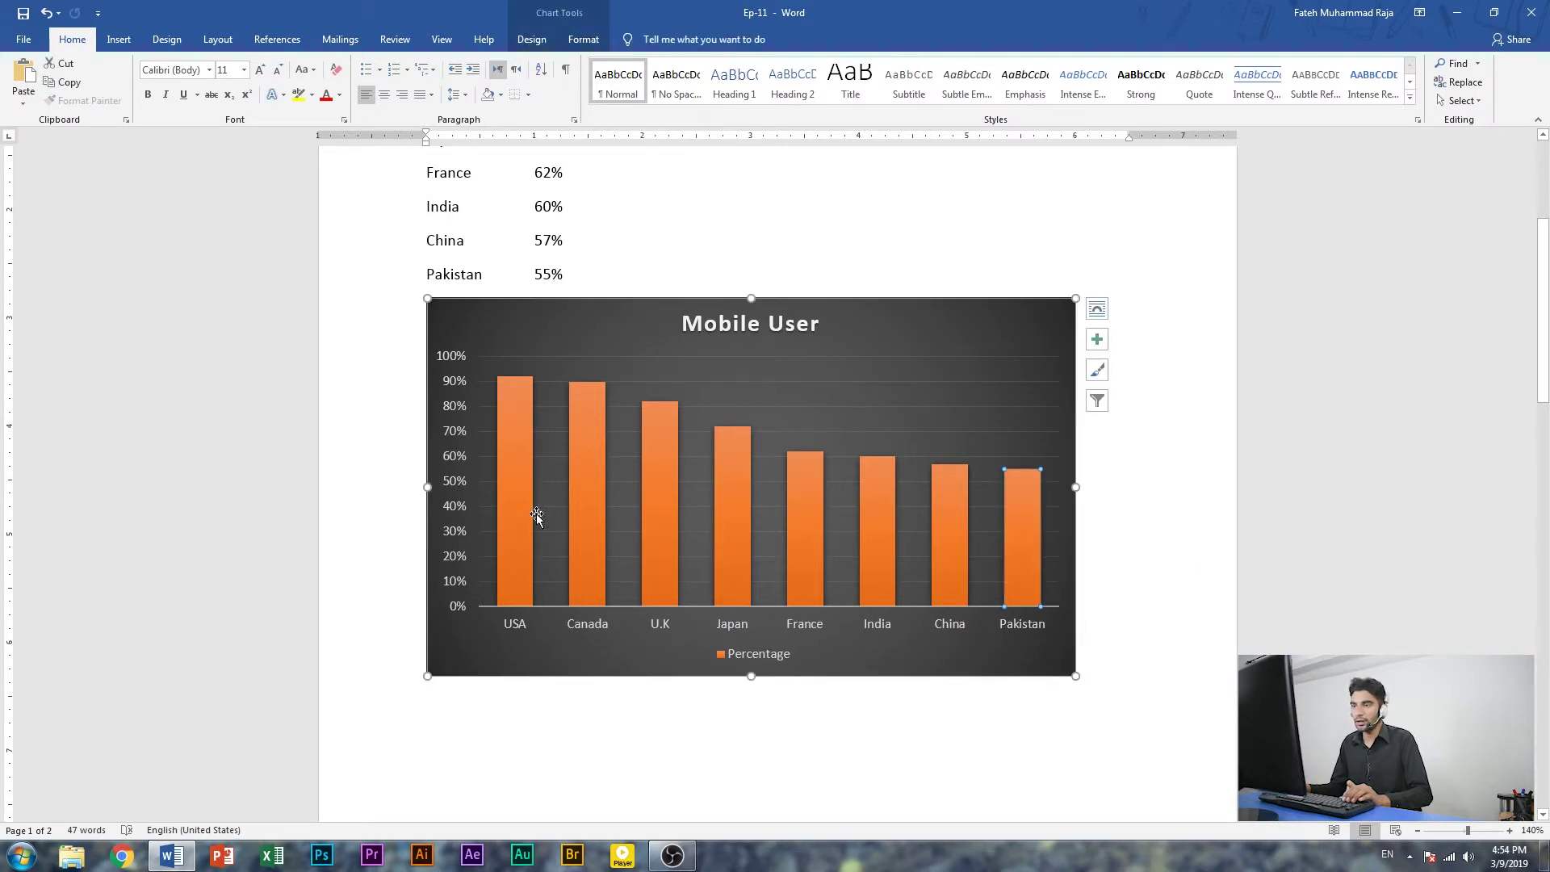
{"action": "left_click", "coordinate": [524, 534]}
{"action": "scroll", "coordinate": [714, 549], "scroll_direction": "up", "scroll_amount": 3}
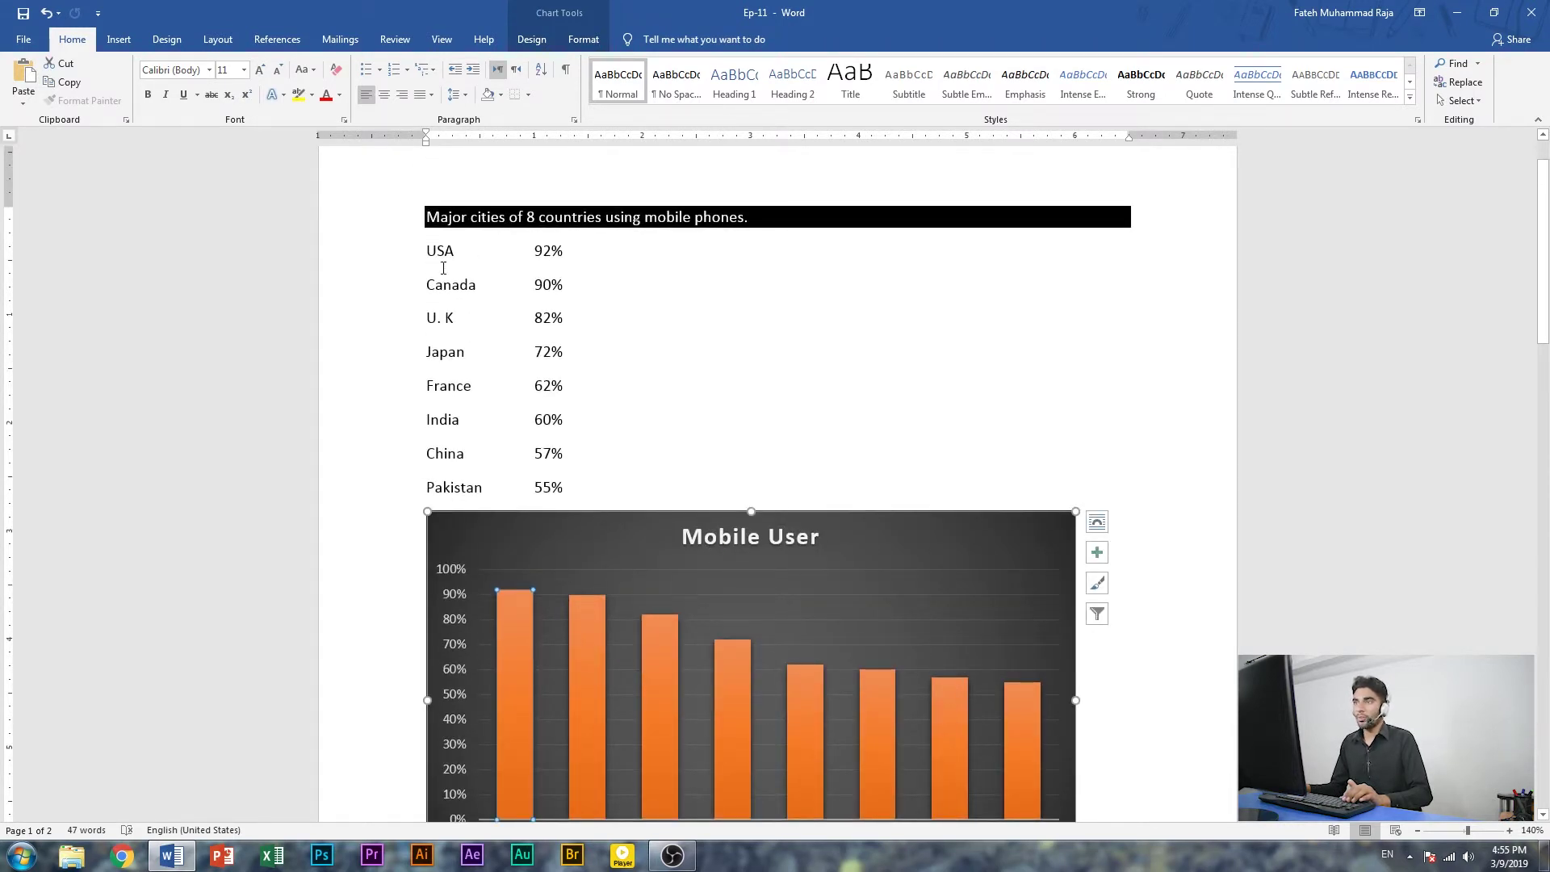
Open the Mobile User chart's data in Excel and move the workbook window clear of the document's country list
{"action": "left_click", "coordinate": [582, 39]}
{"action": "left_click", "coordinate": [531, 39]}
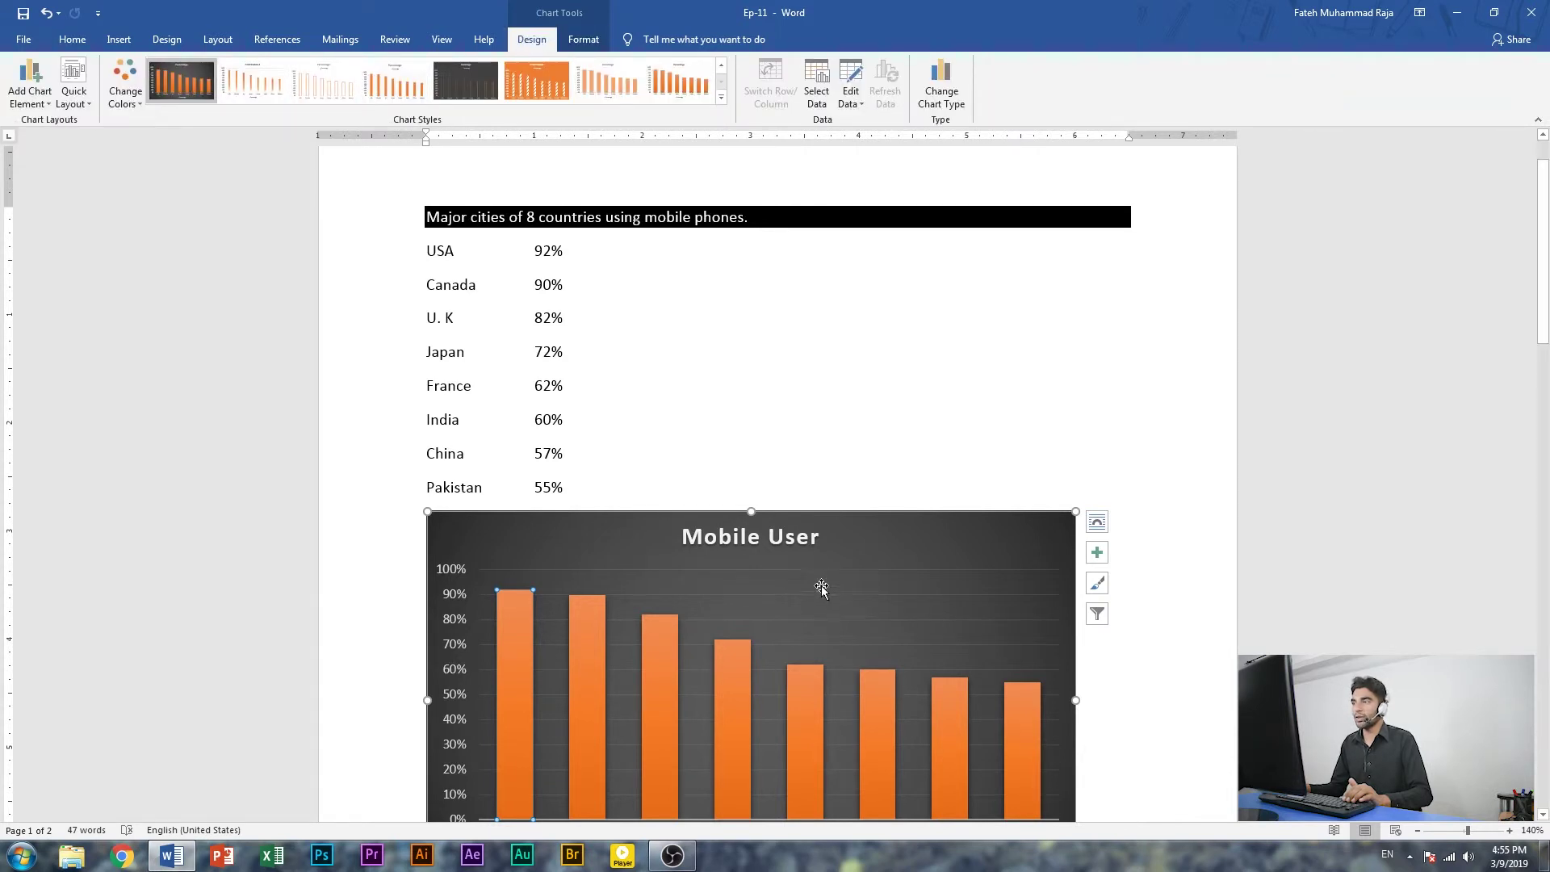
{"action": "scroll", "coordinate": [811, 583], "scroll_direction": "down", "scroll_amount": 1}
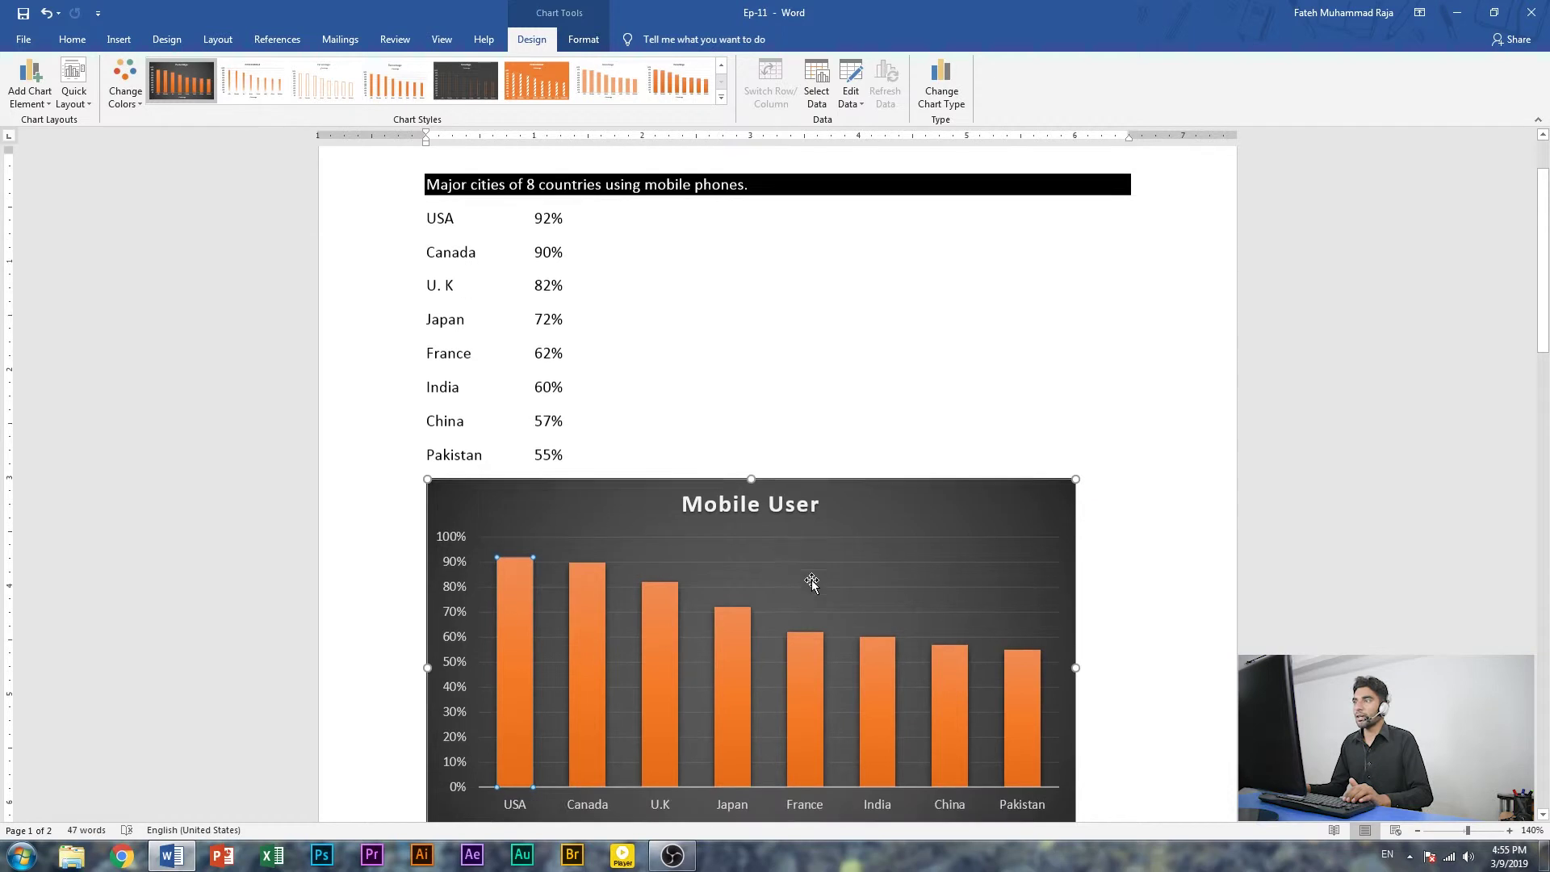
{"action": "left_click", "coordinate": [851, 103]}
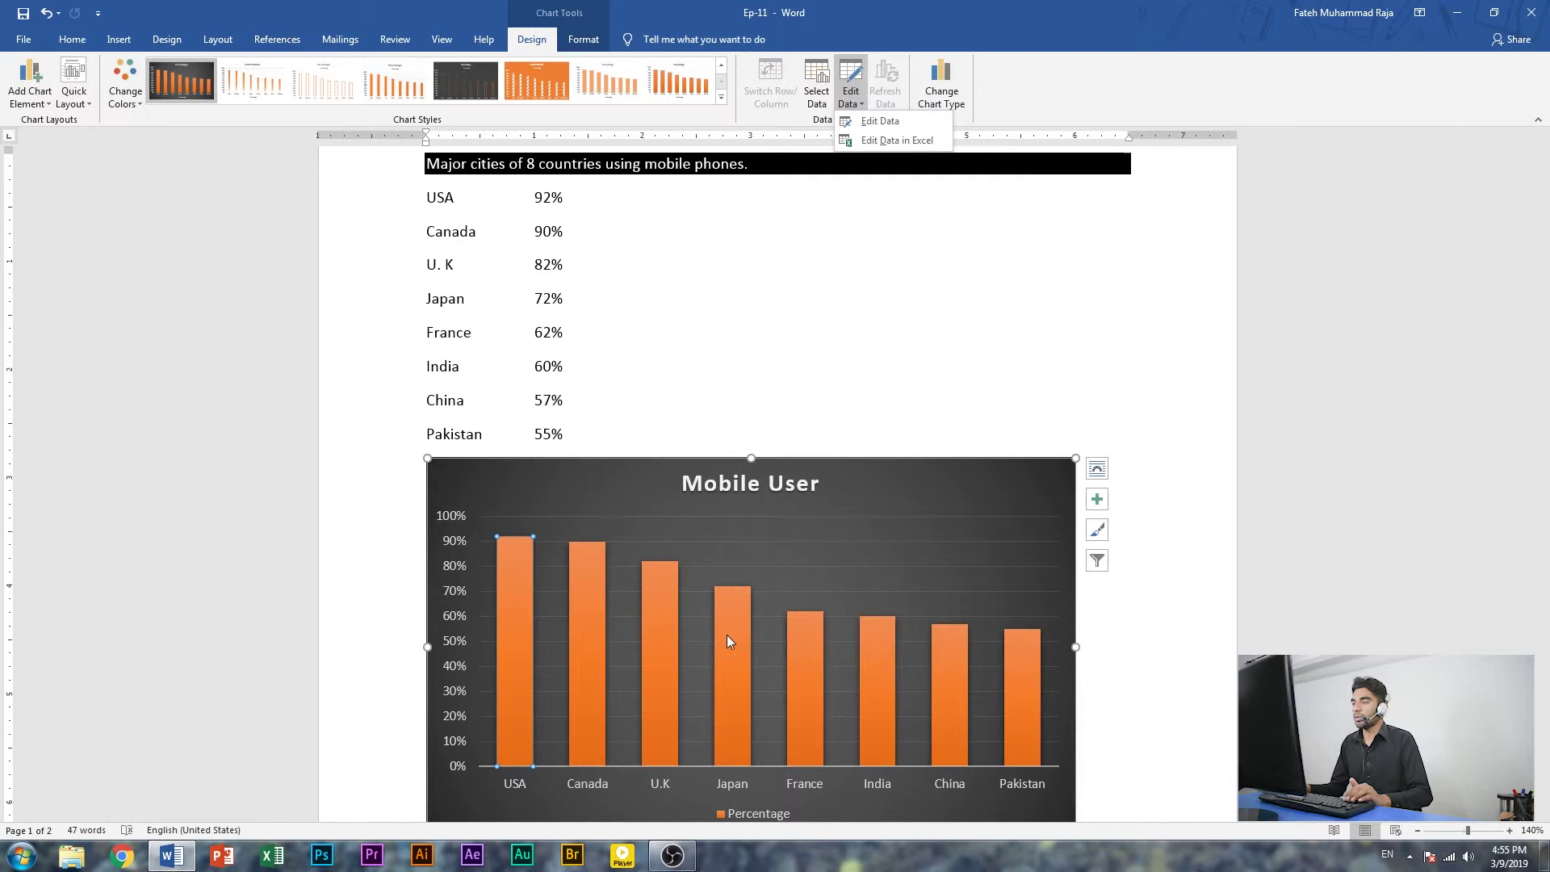
{"action": "left_click", "coordinate": [905, 142]}
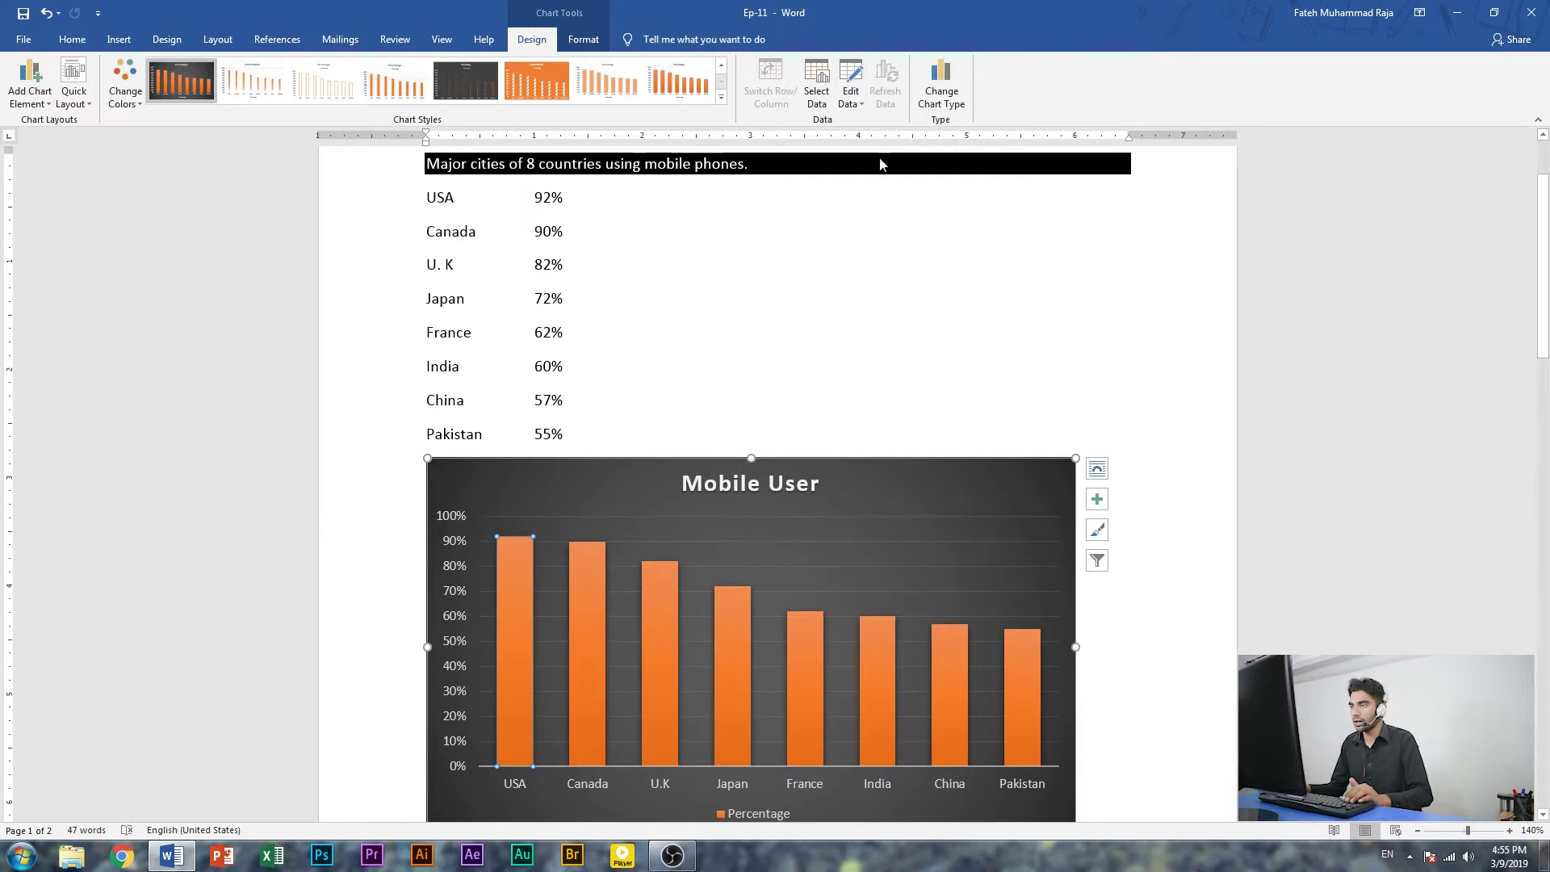
{"action": "left_click", "coordinate": [316, 500]}
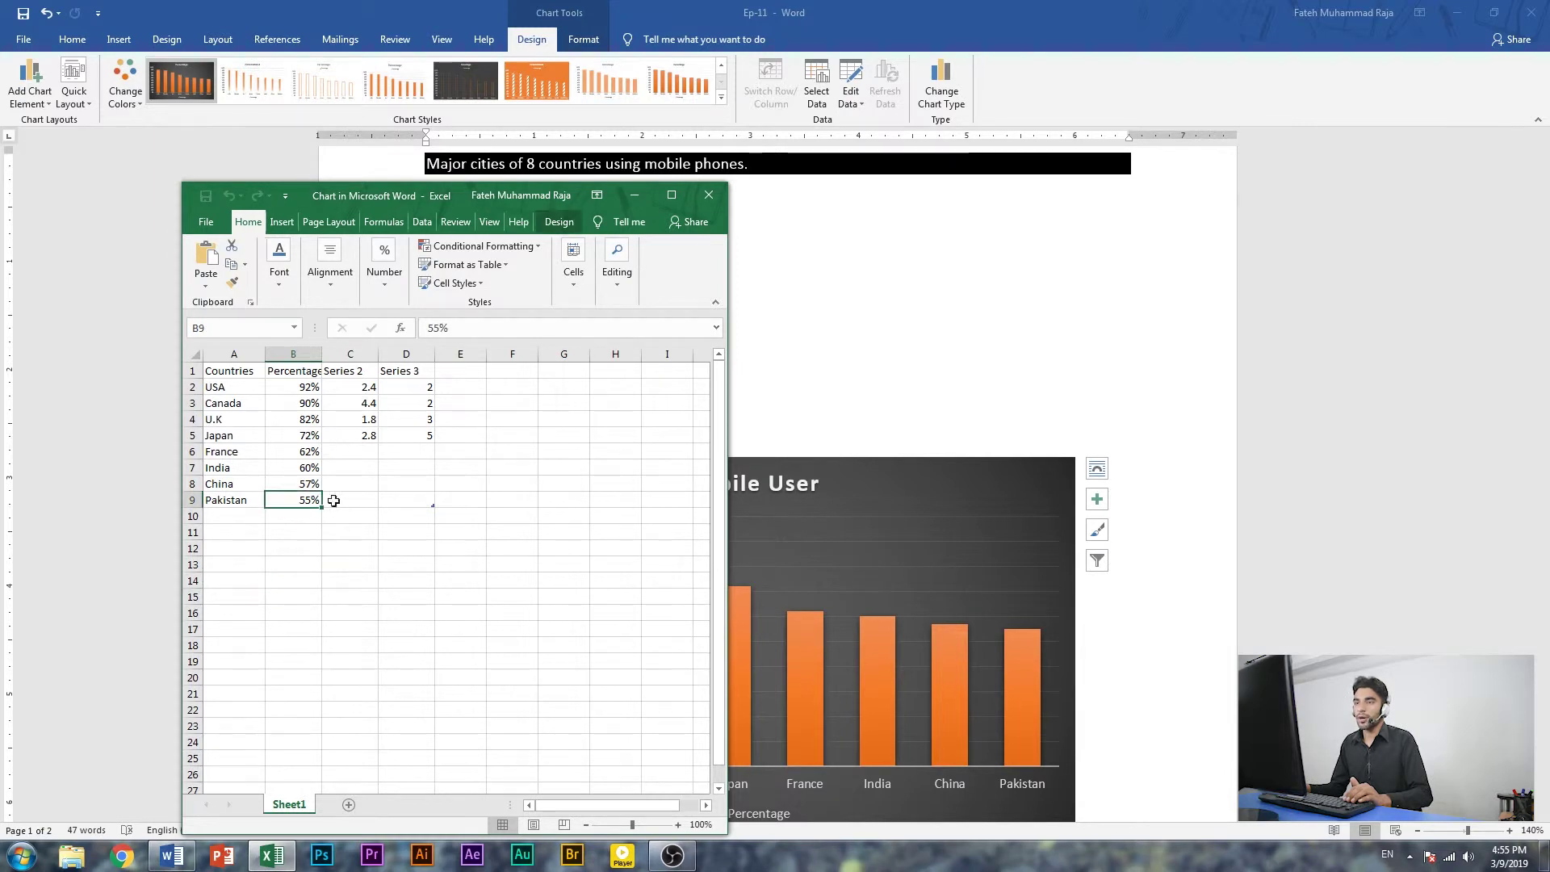
{"action": "left_click", "coordinate": [250, 452]}
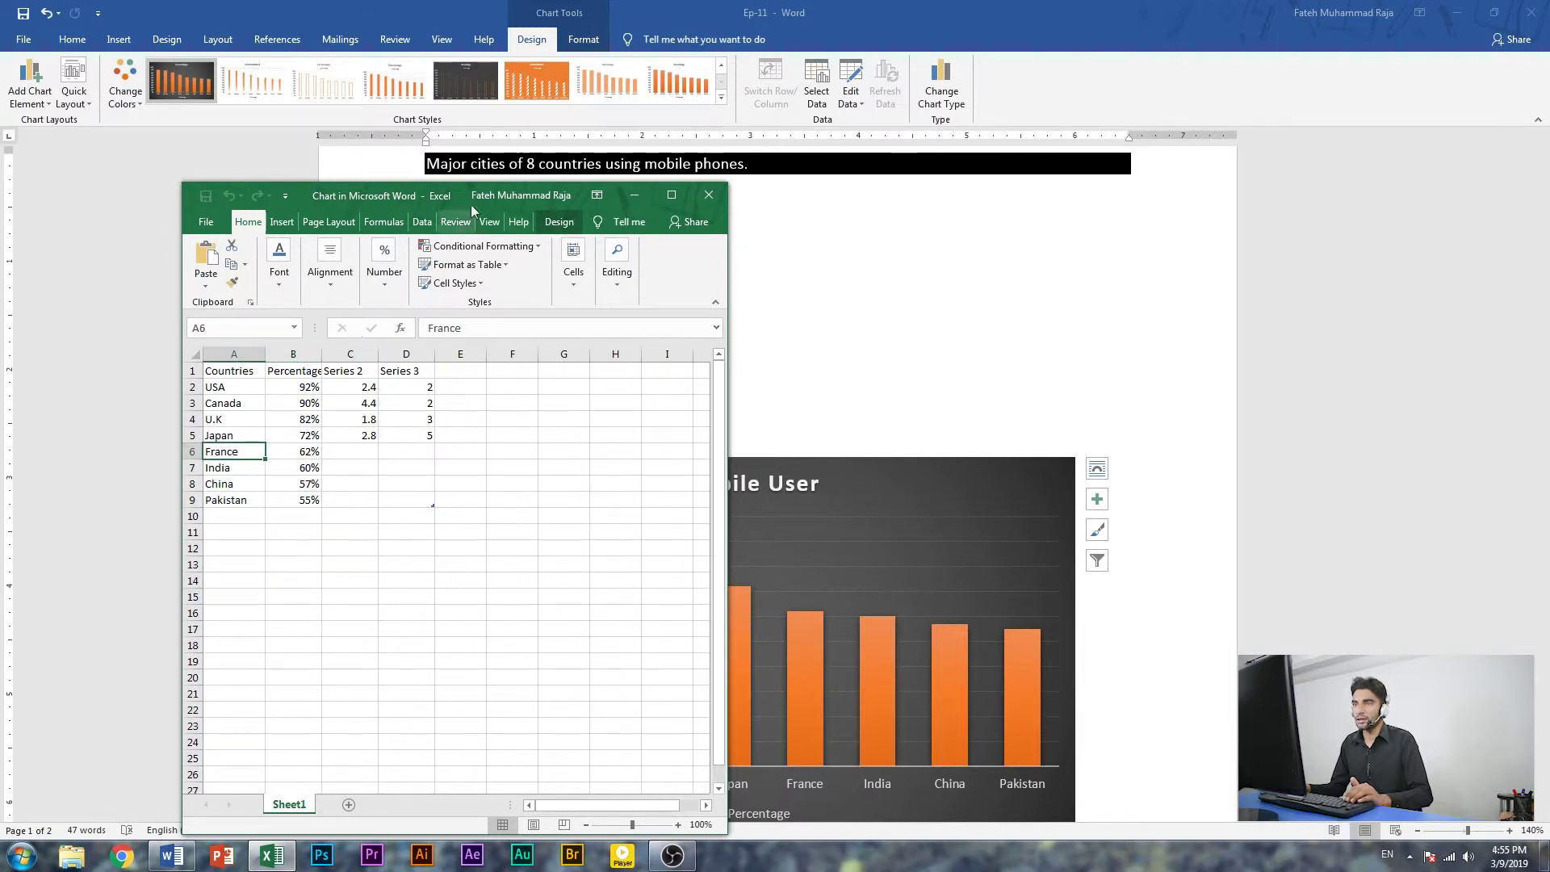
{"action": "left_click_drag", "start_coordinate": [298, 192], "coordinate": [965, 193]}
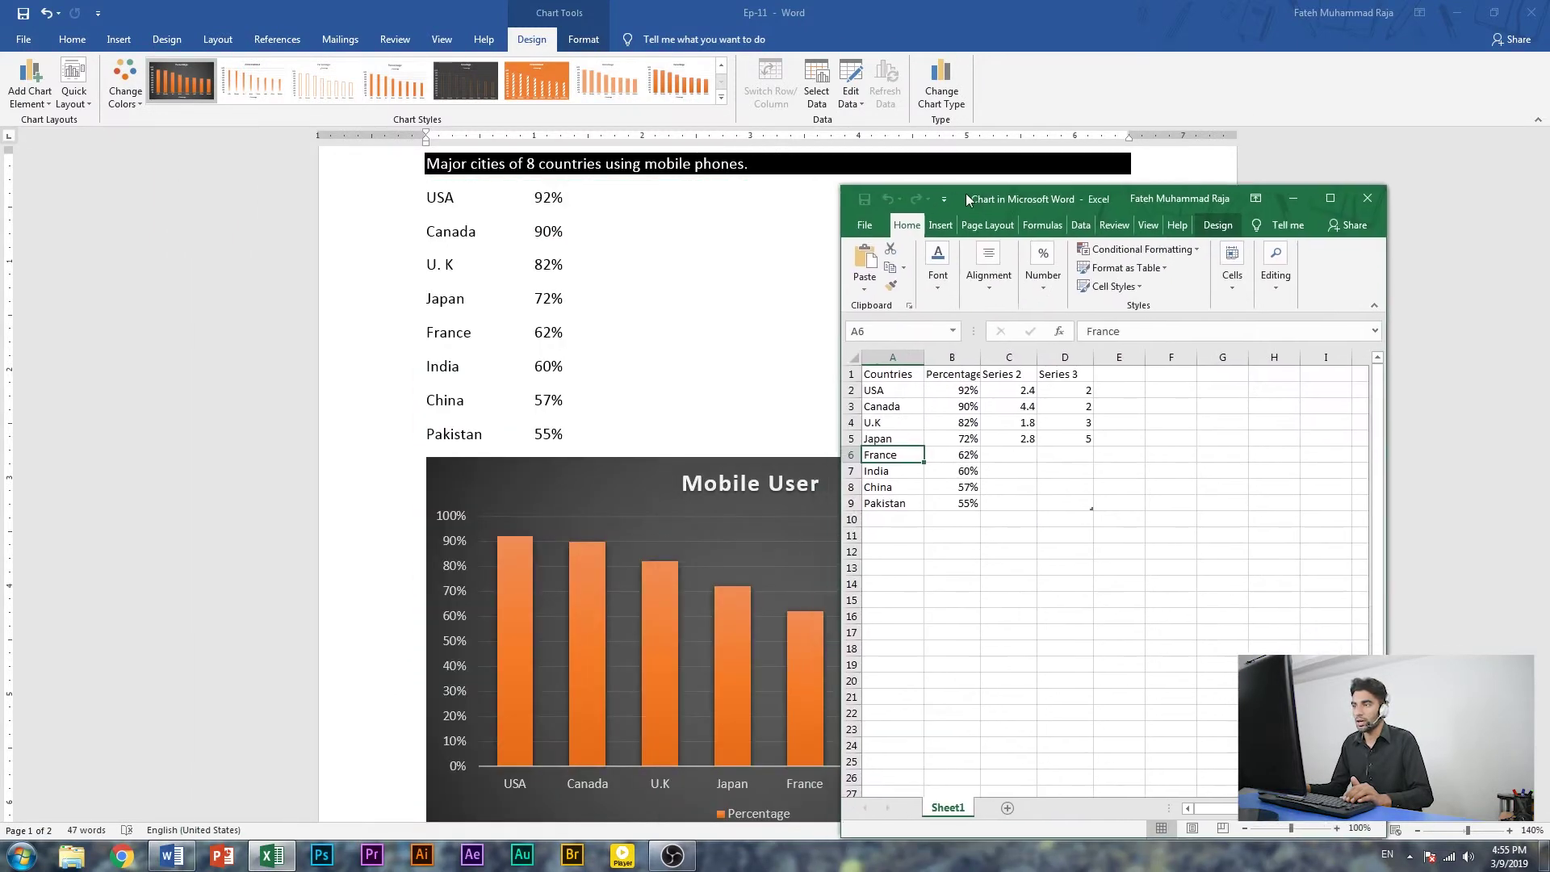
Return to the Word document and go to the Most widely used Operating system list on the second page
{"action": "left_click", "coordinate": [791, 387]}
{"action": "scroll", "coordinate": [729, 505], "scroll_direction": "down", "scroll_amount": 1}
{"action": "scroll", "coordinate": [729, 505], "scroll_direction": "up", "scroll_amount": 3}
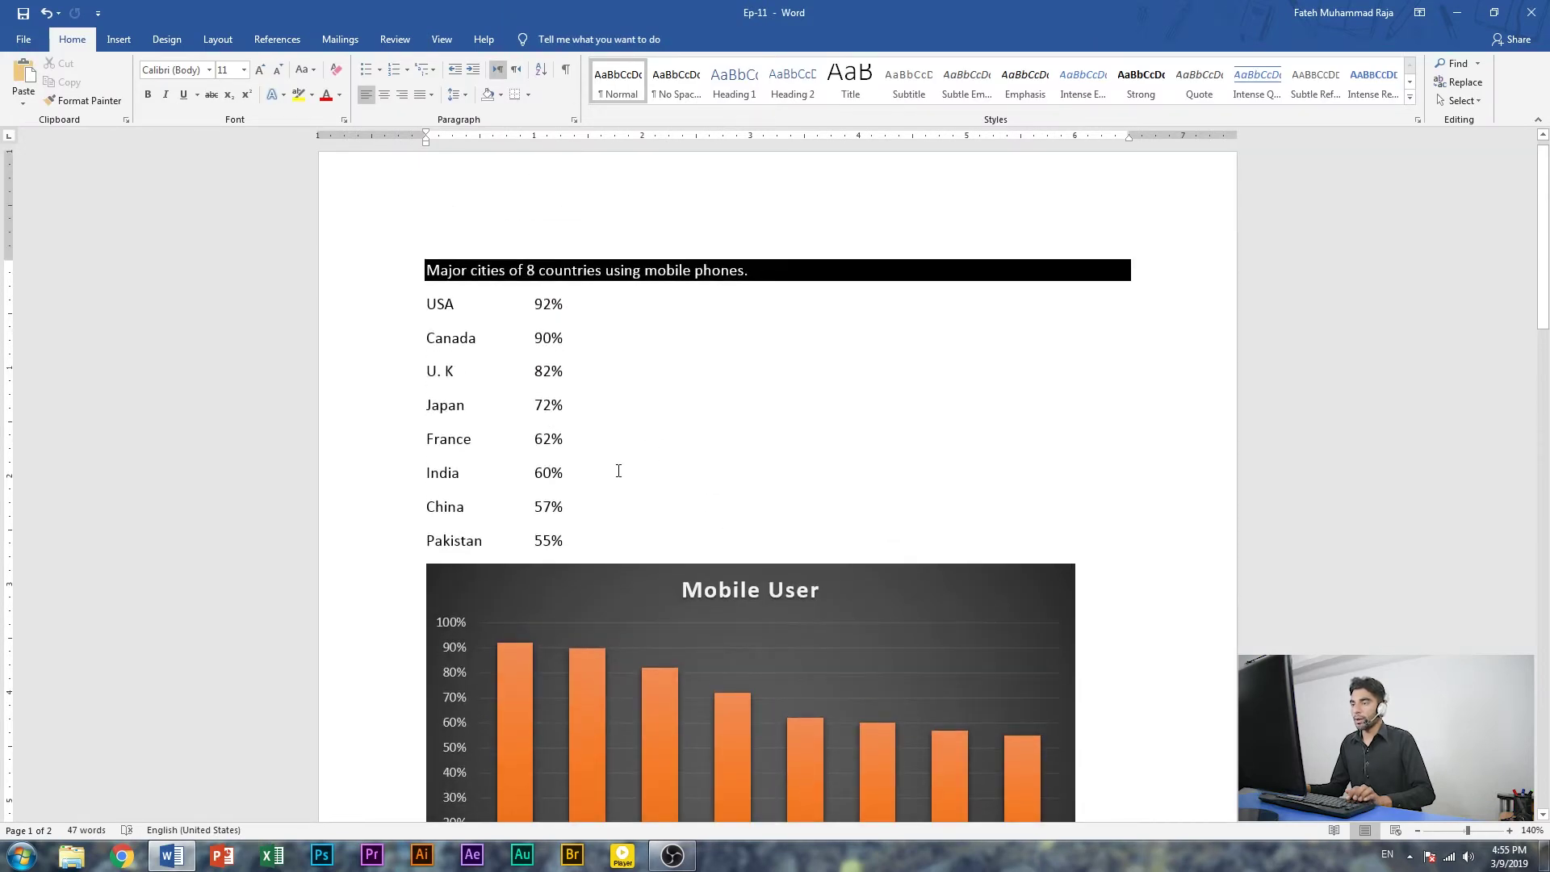
{"action": "left_click_drag", "start_coordinate": [1543, 272], "coordinate": [1545, 570]}
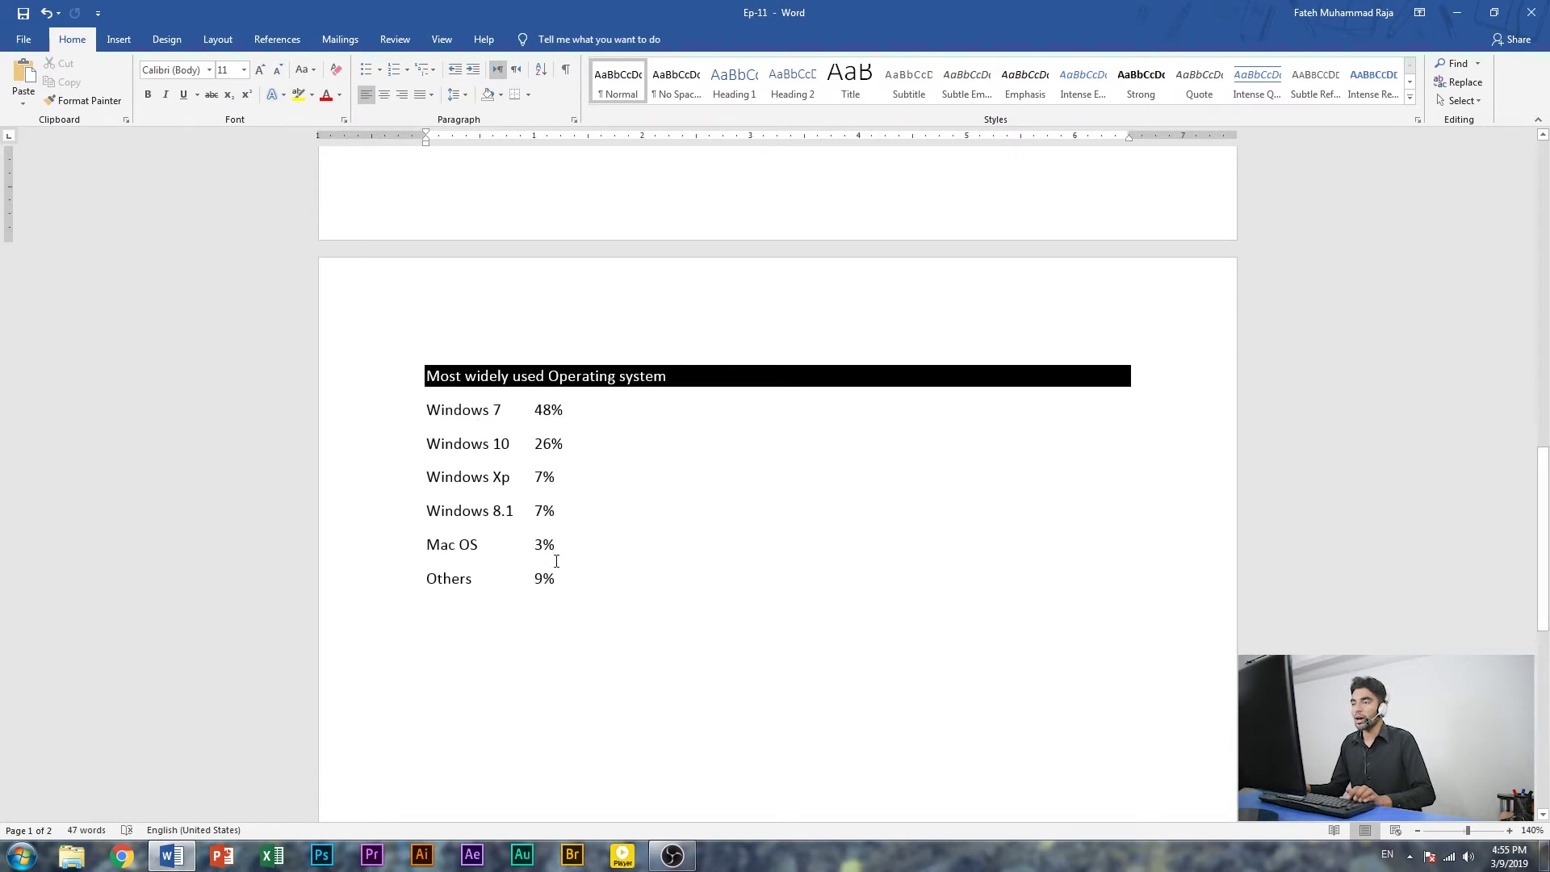
{"action": "left_click_drag", "start_coordinate": [1544, 512], "coordinate": [1547, 545]}
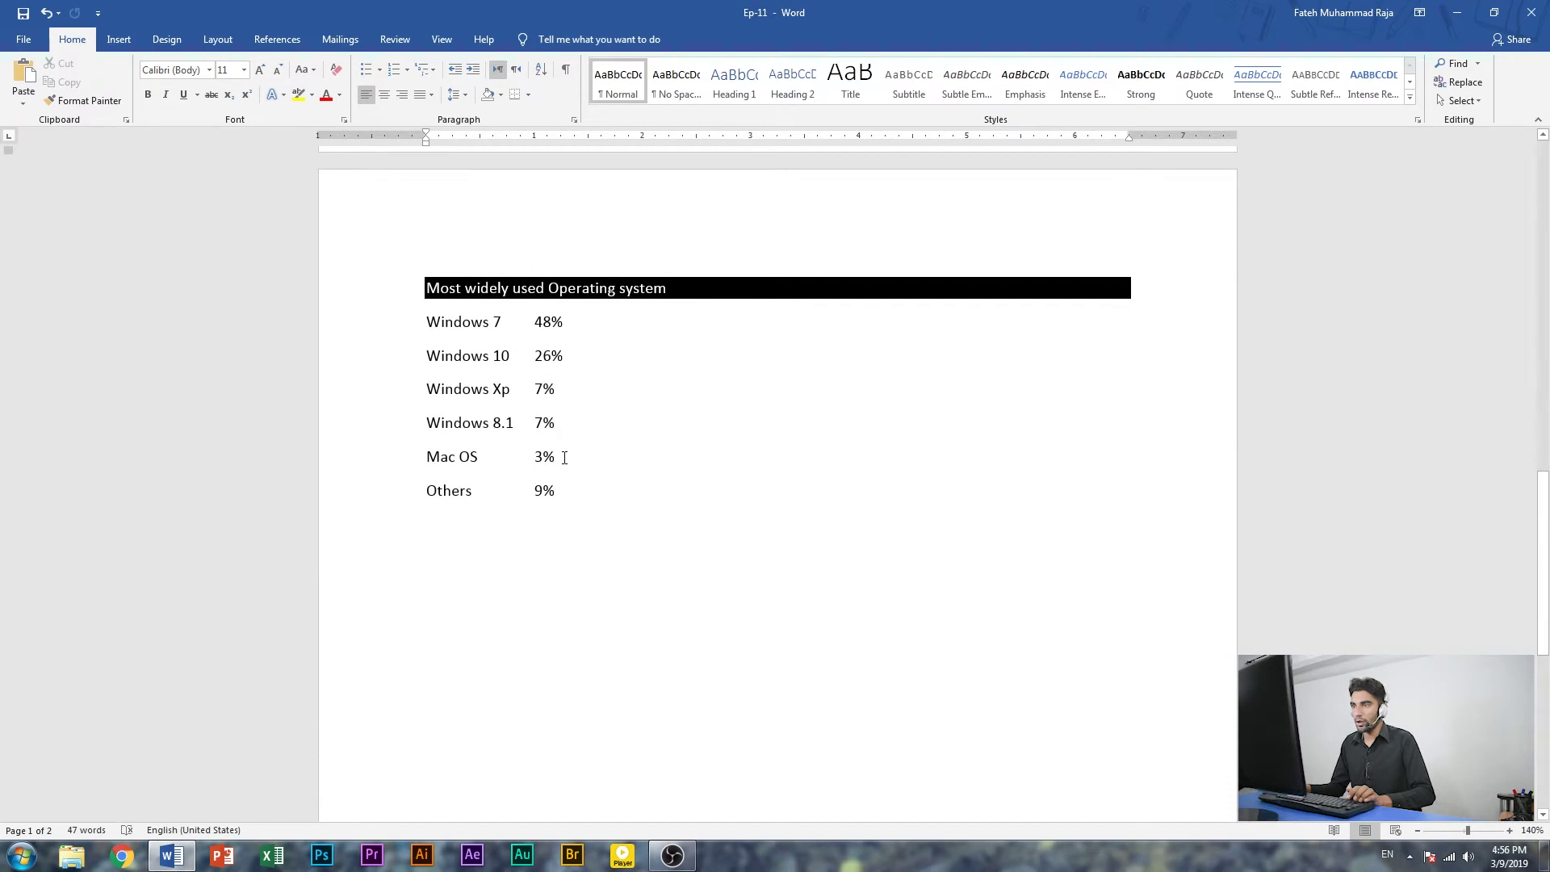
Insert a standard pie chart below the operating system list, then enlarge its data sheet and move it clear of the percentages
{"action": "left_click", "coordinate": [423, 554]}
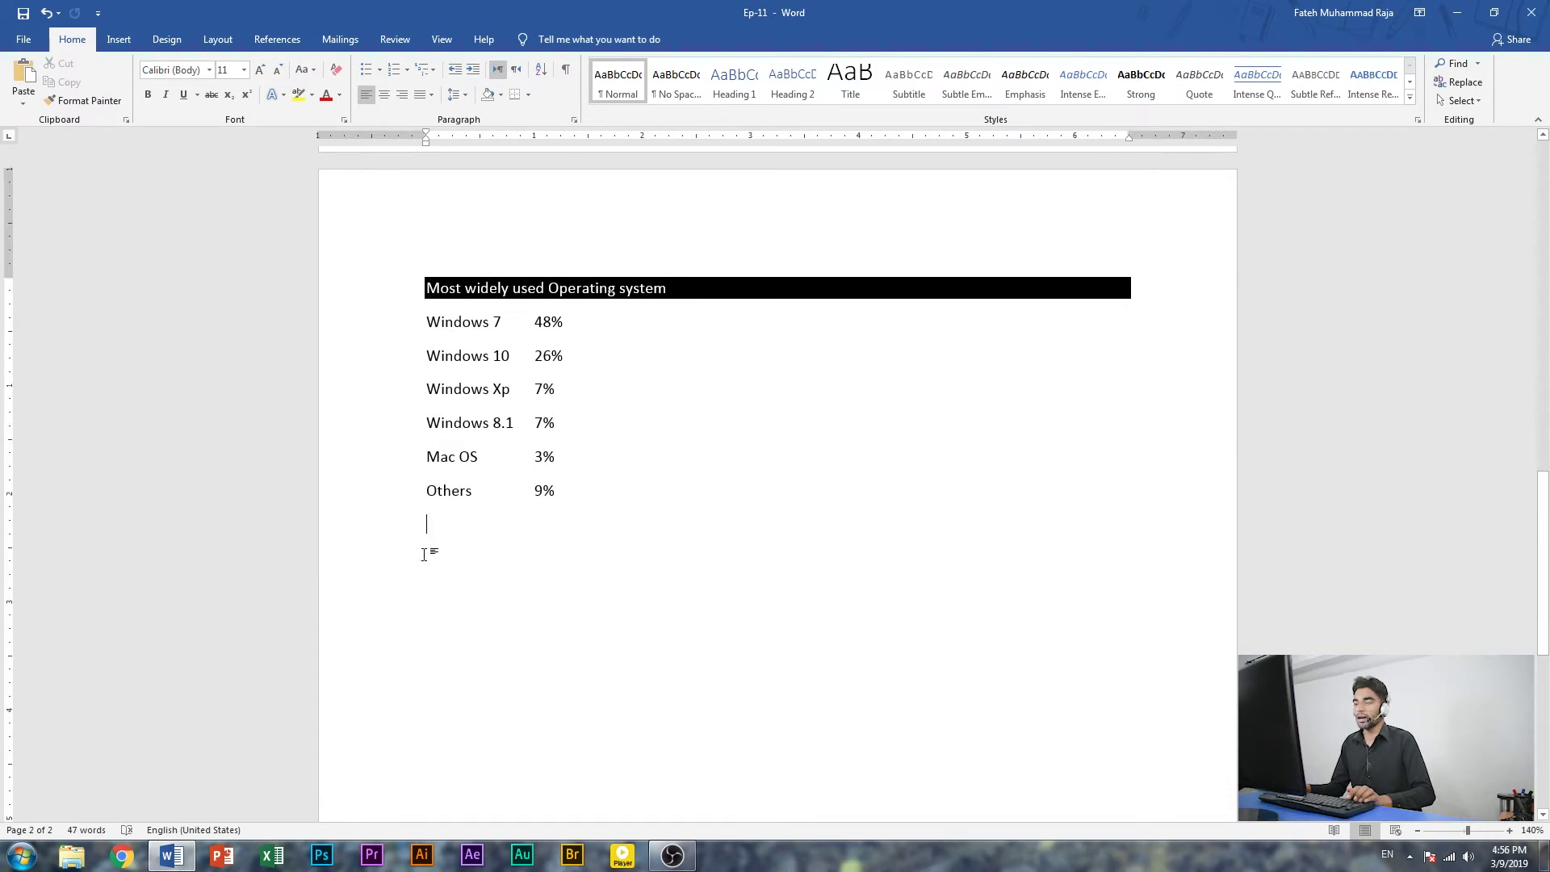
{"action": "left_click", "coordinate": [119, 40]}
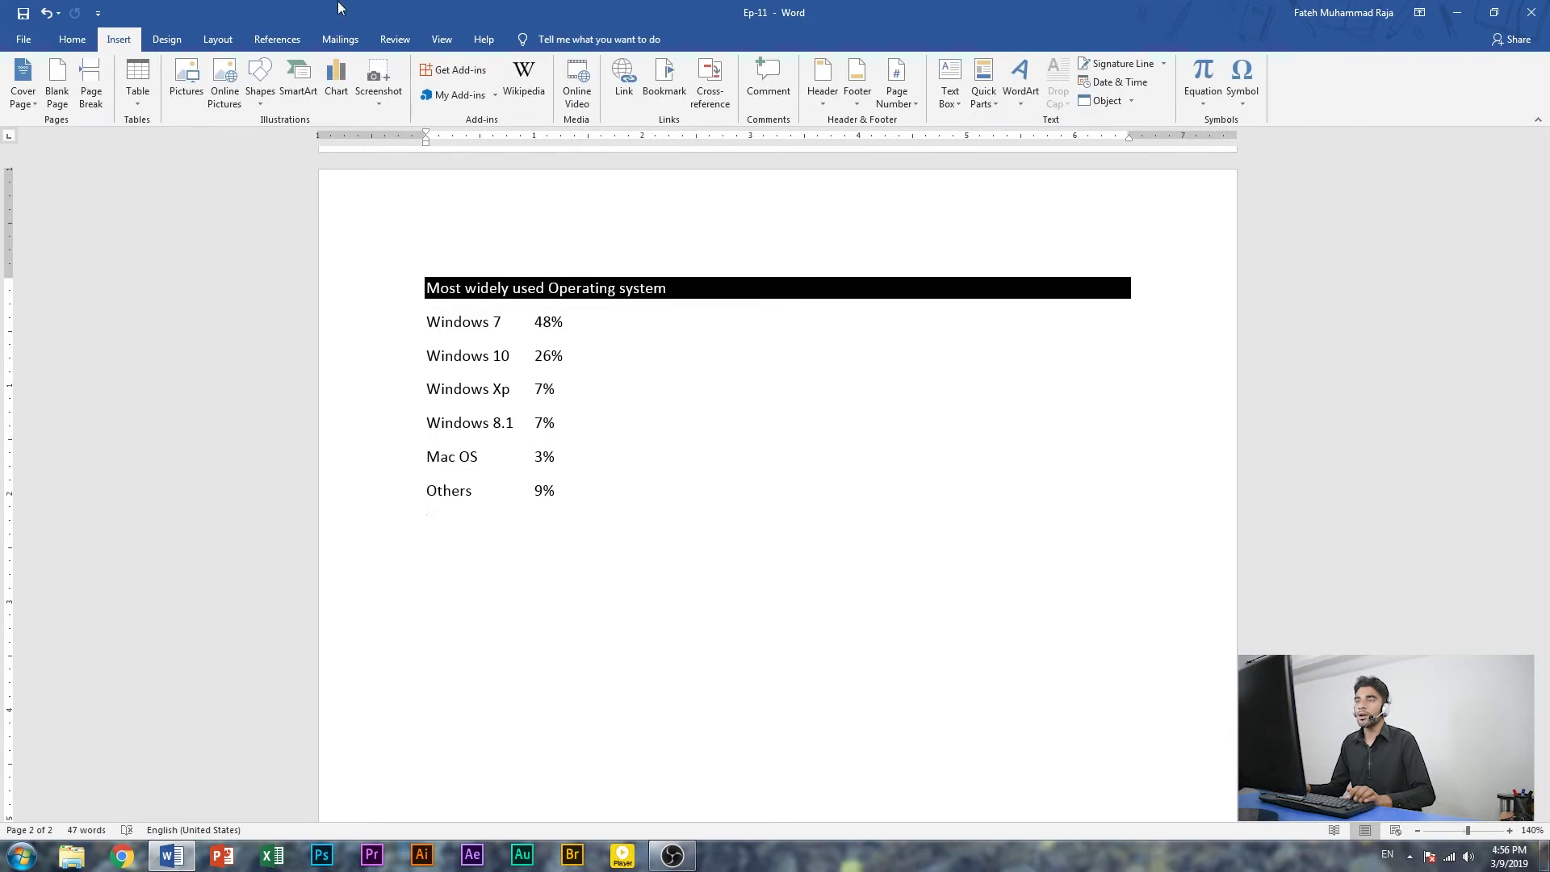
{"action": "left_click", "coordinate": [334, 81]}
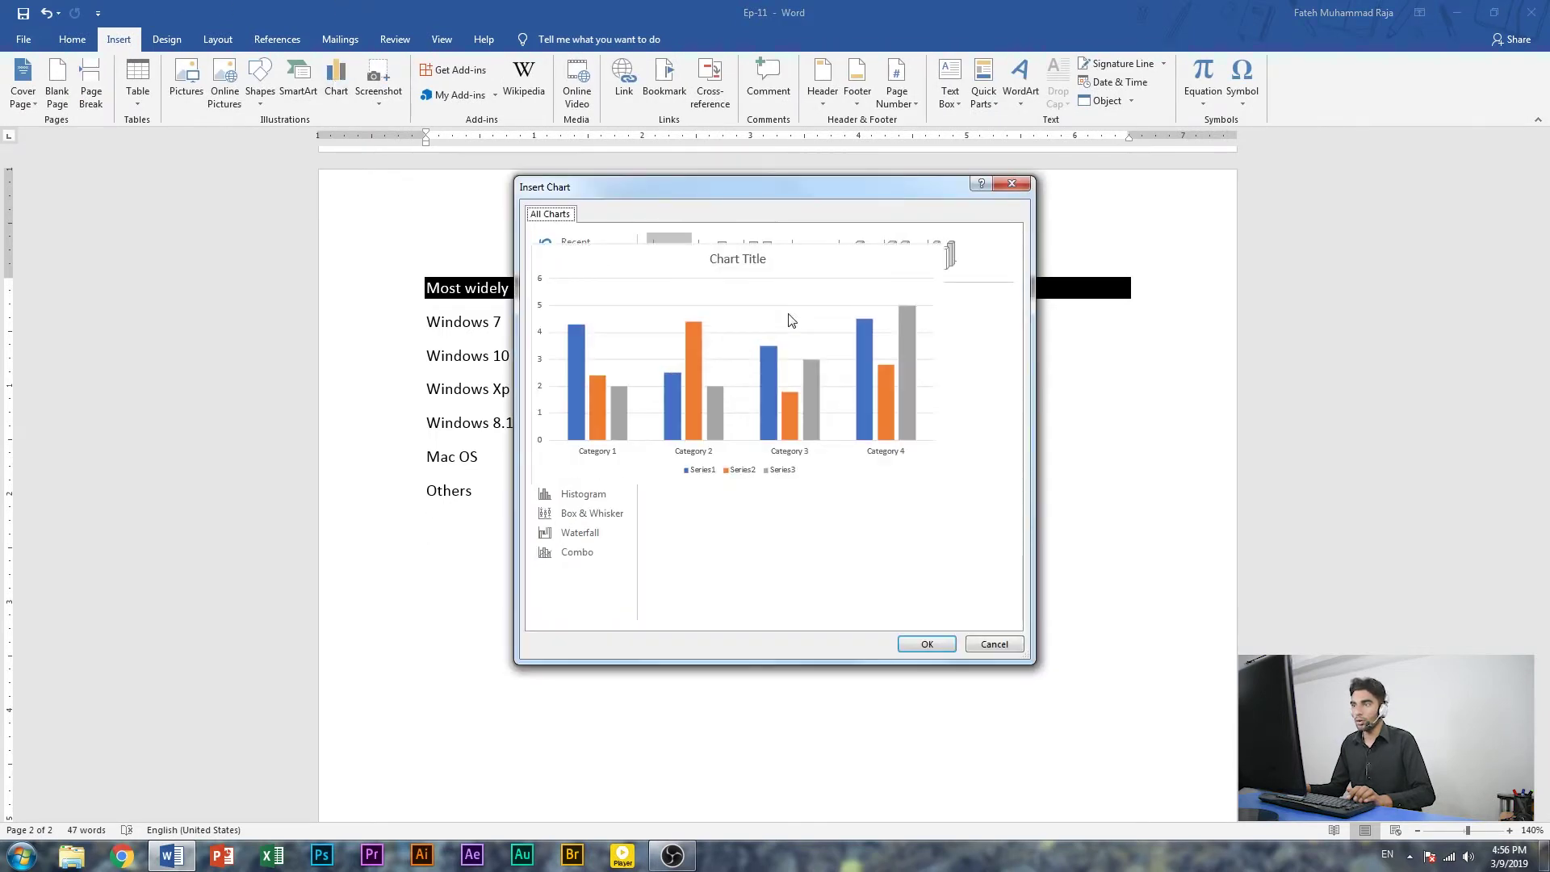
{"action": "left_click", "coordinate": [569, 323]}
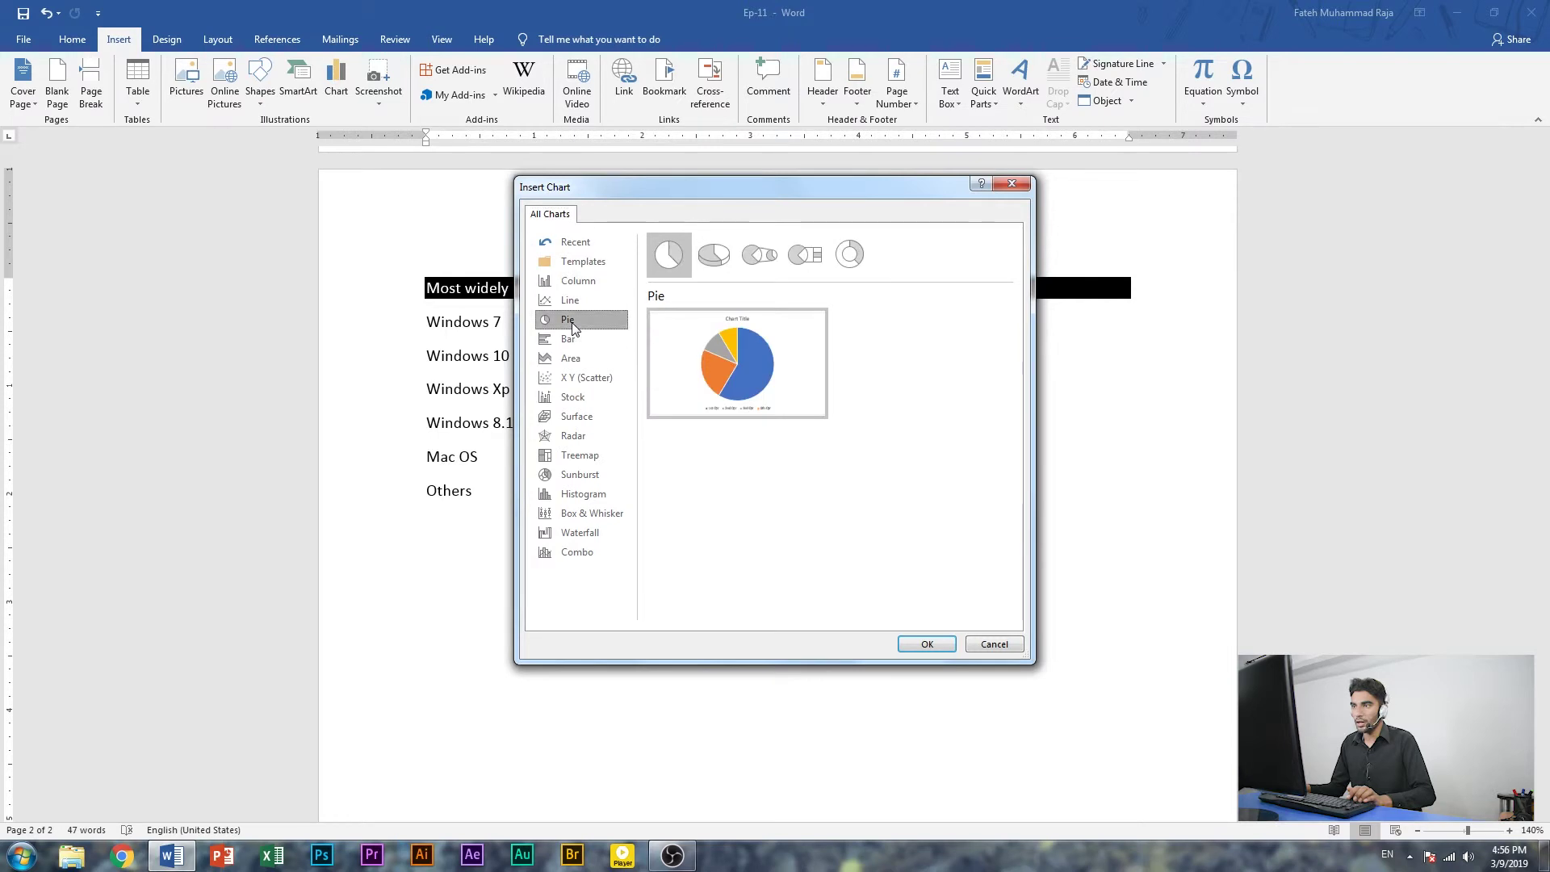
{"action": "left_click", "coordinate": [927, 643]}
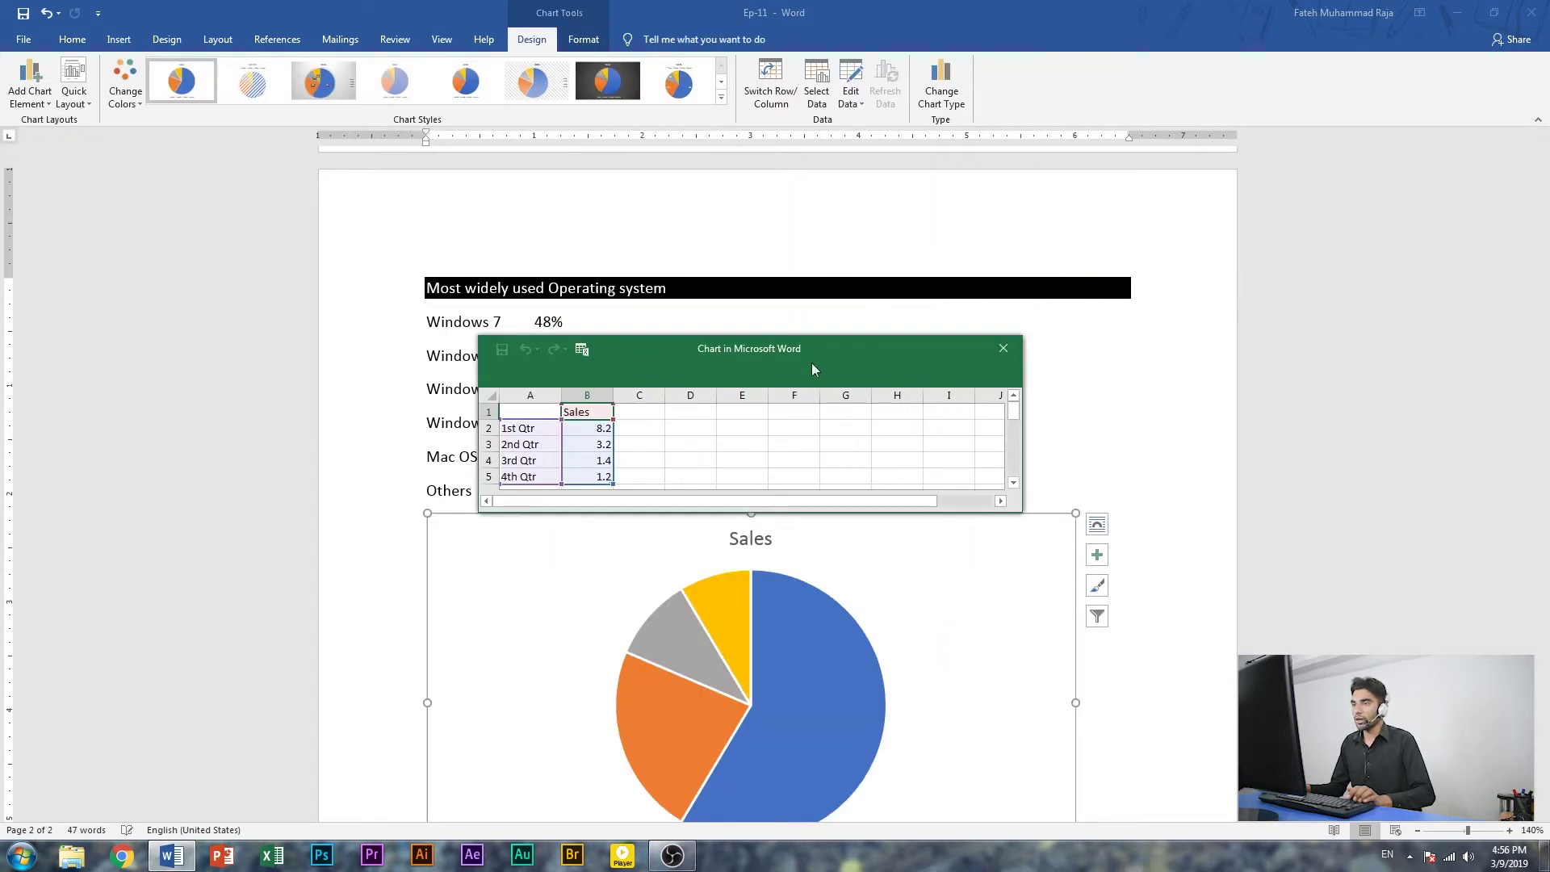
{"action": "left_click_drag", "start_coordinate": [1118, 388], "coordinate": [1188, 621]}
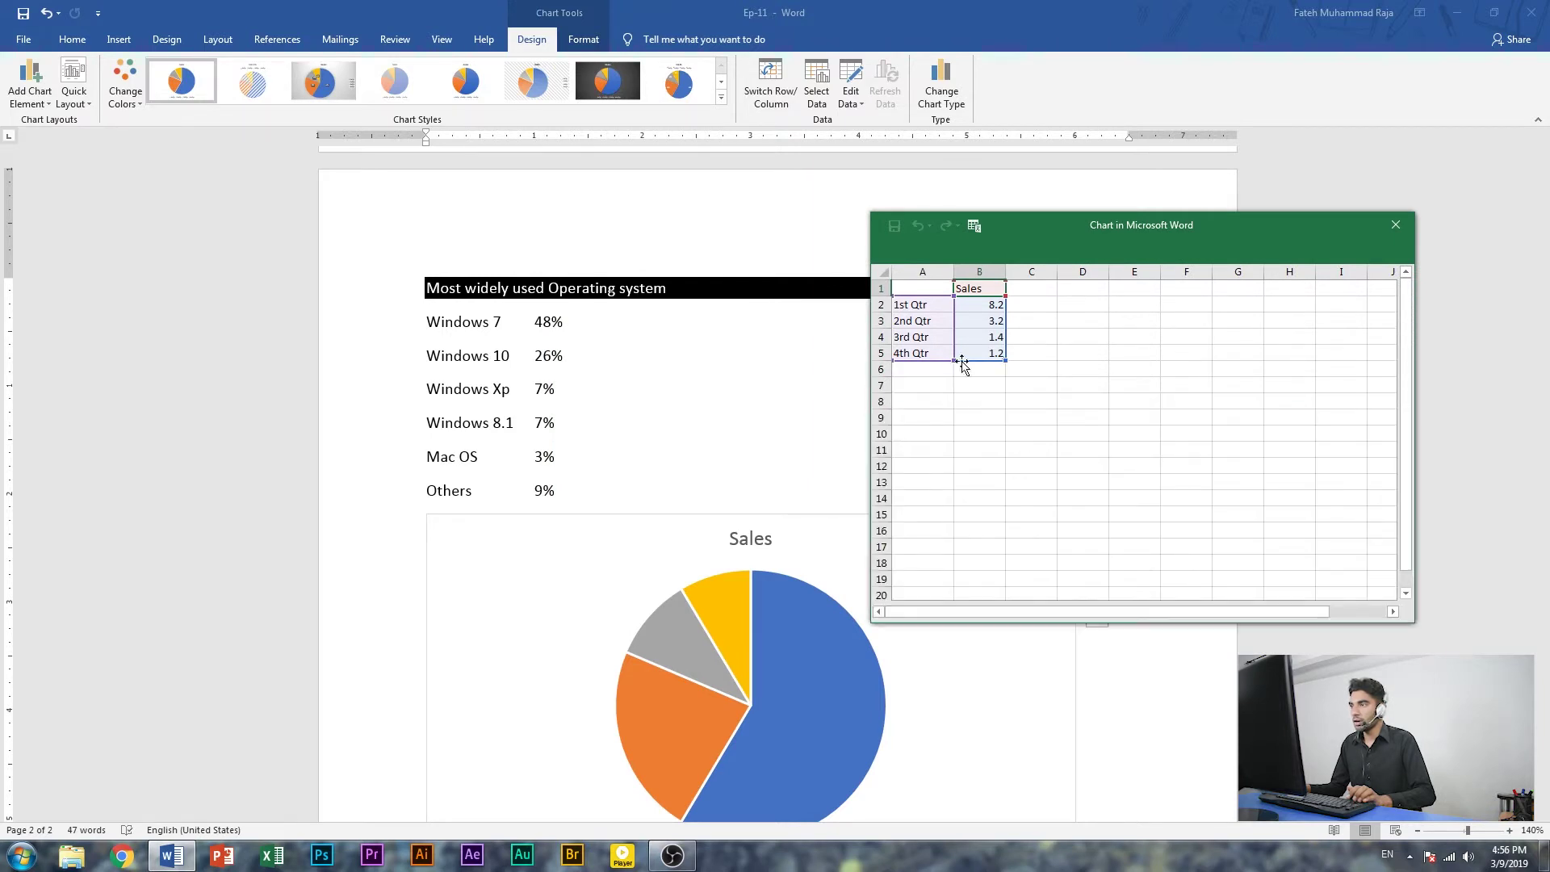
Replace the first three category names in the pie chart's data sheet with Windows 7, Windows 10 and Windows Xp
{"action": "left_click", "coordinate": [920, 304]}
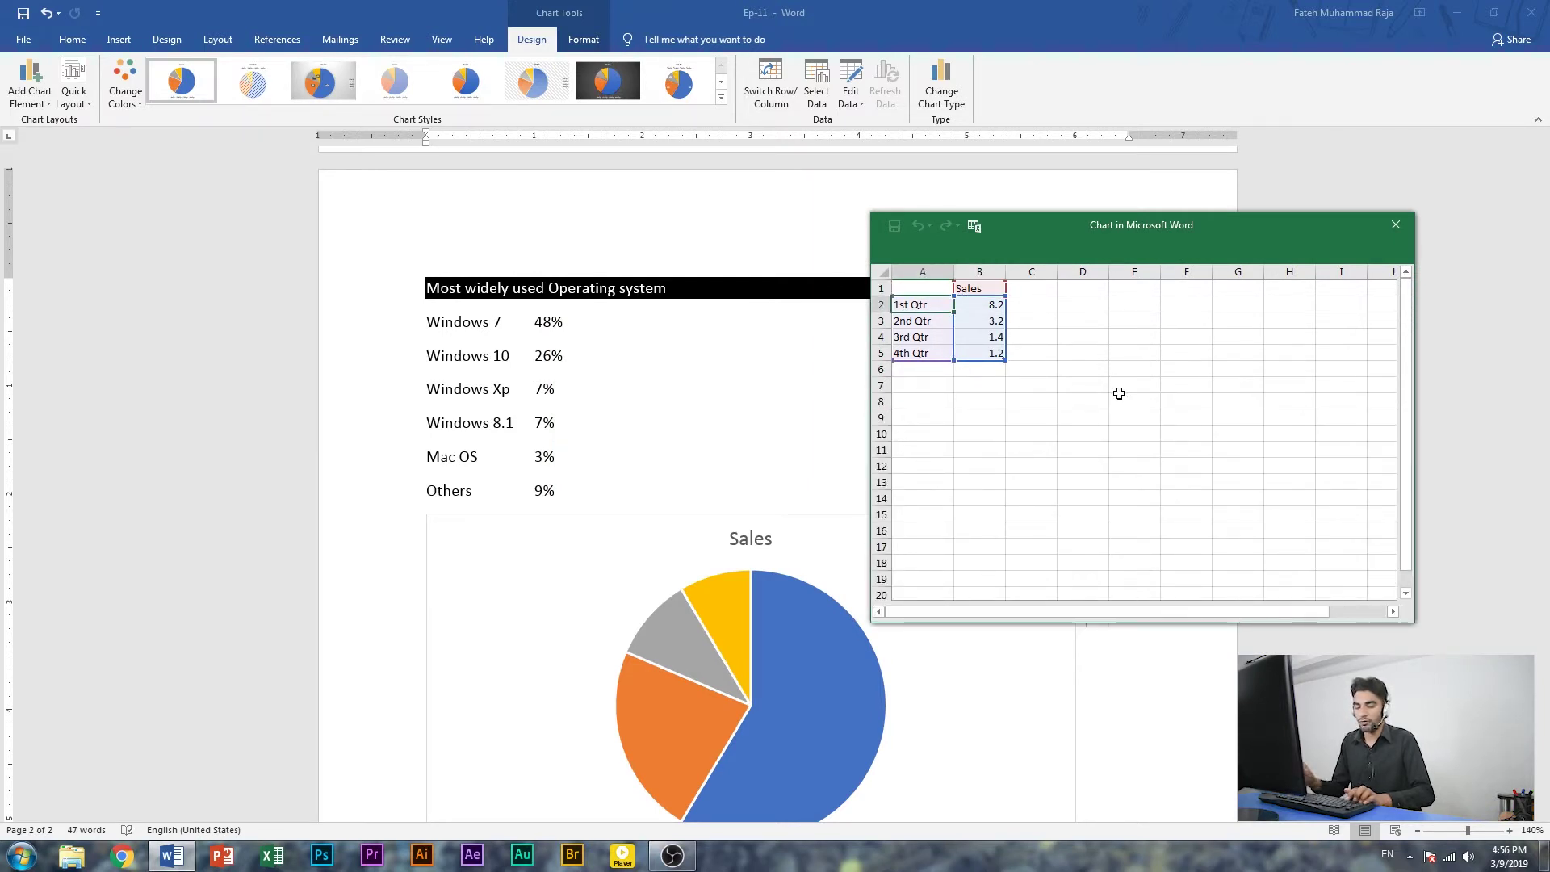
{"action": "type", "text": "Windows"}
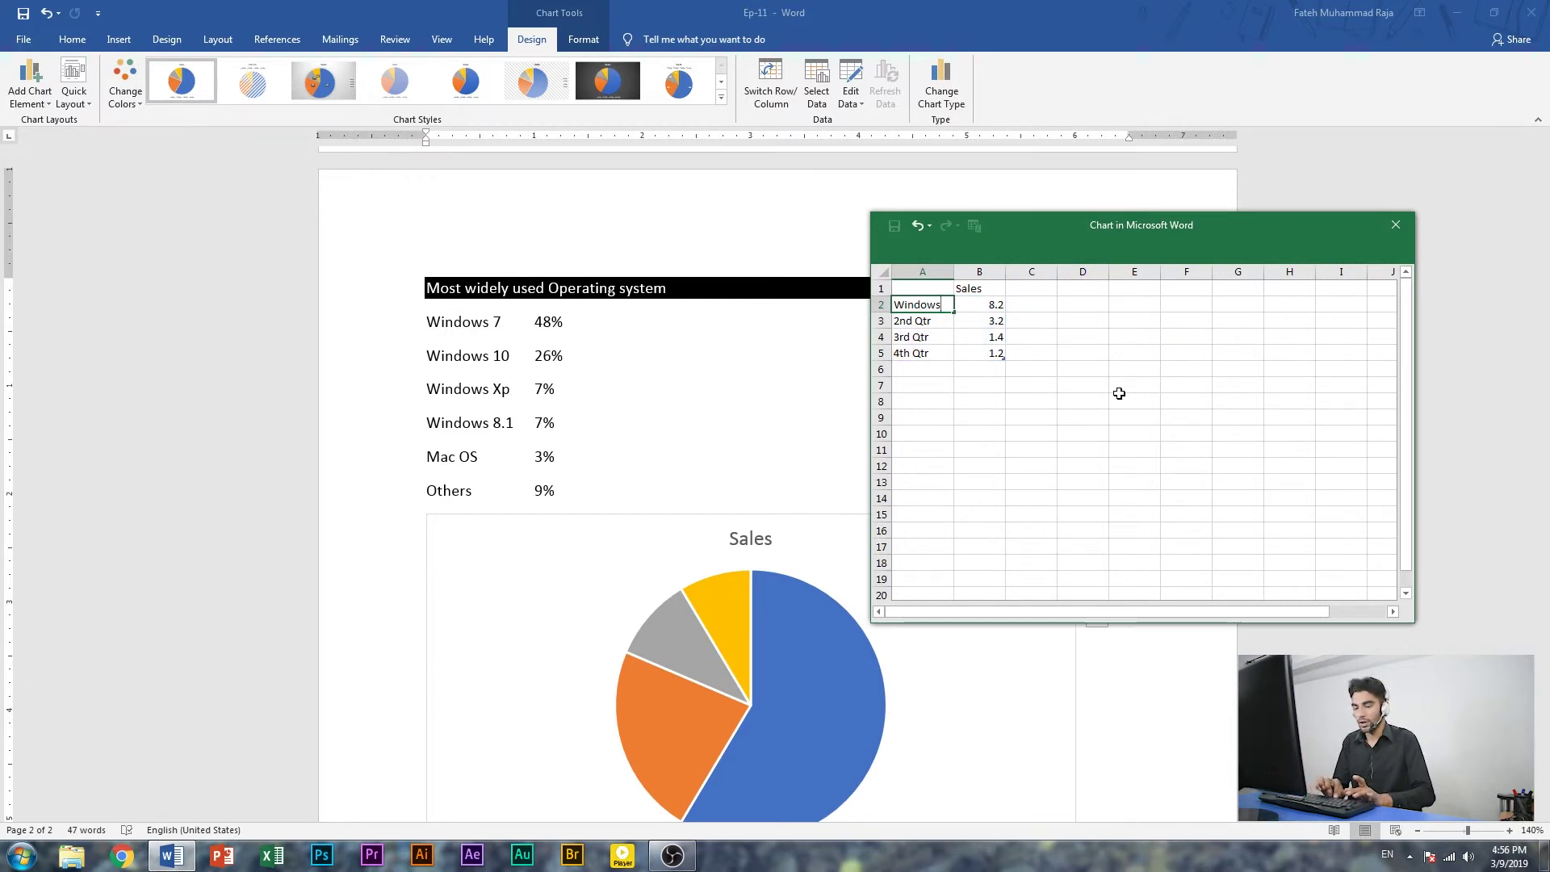
{"action": "type", "text": " 7"}
{"action": "key", "text": "Return"}
{"action": "type", "text": "Windows 10"}
{"action": "key", "text": "Tab"}
{"action": "type", "text": "3.2"}
{"action": "key", "text": "Return"}
{"action": "type", "text": "Windo"}
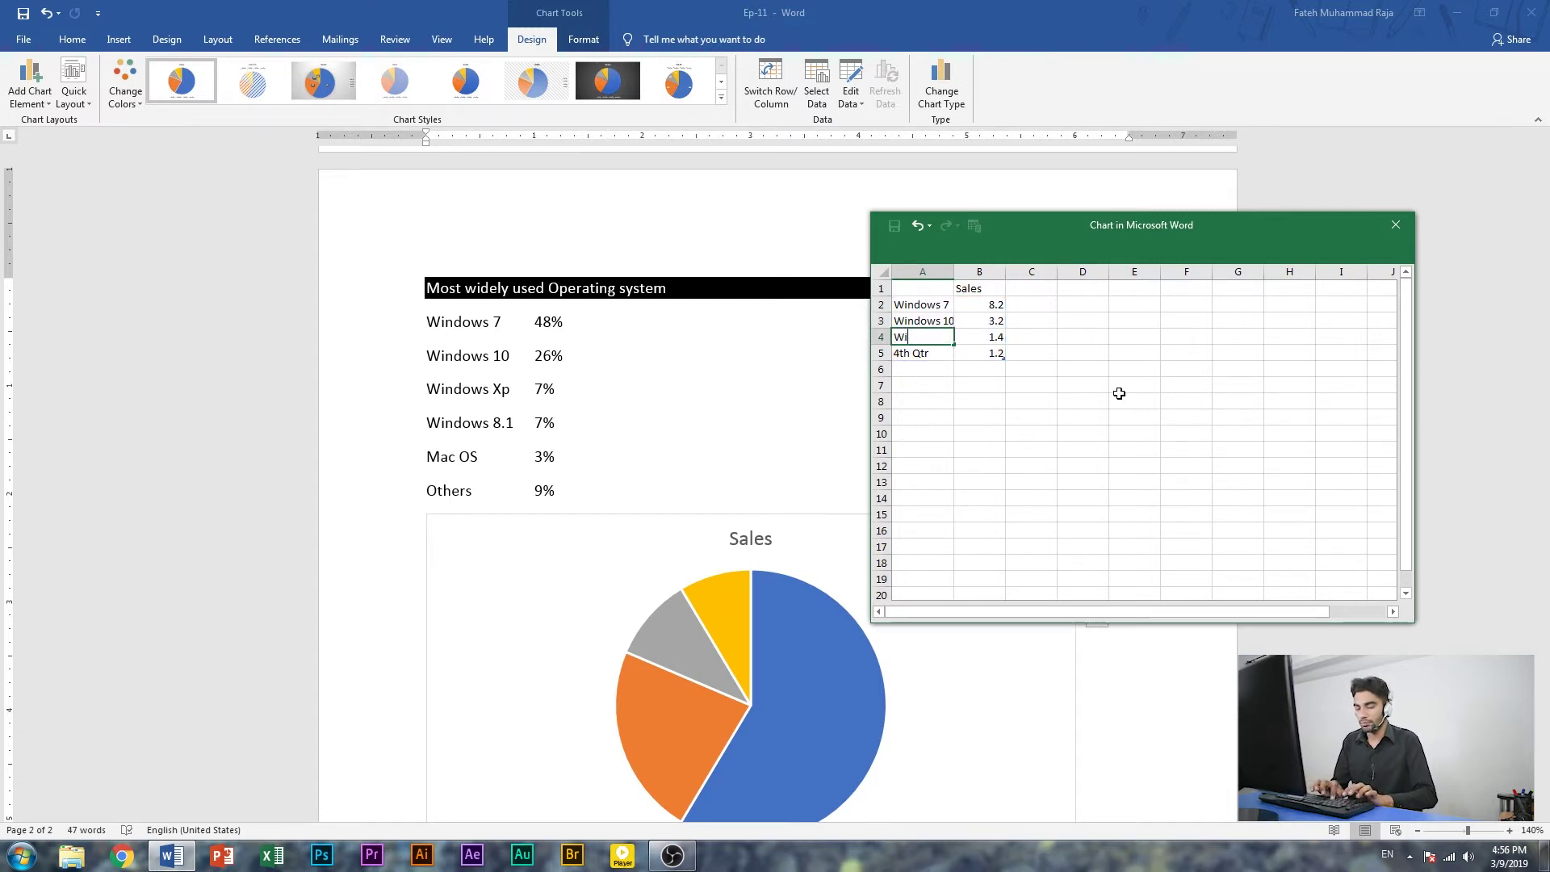
{"action": "type", "text": "ws Xp"}
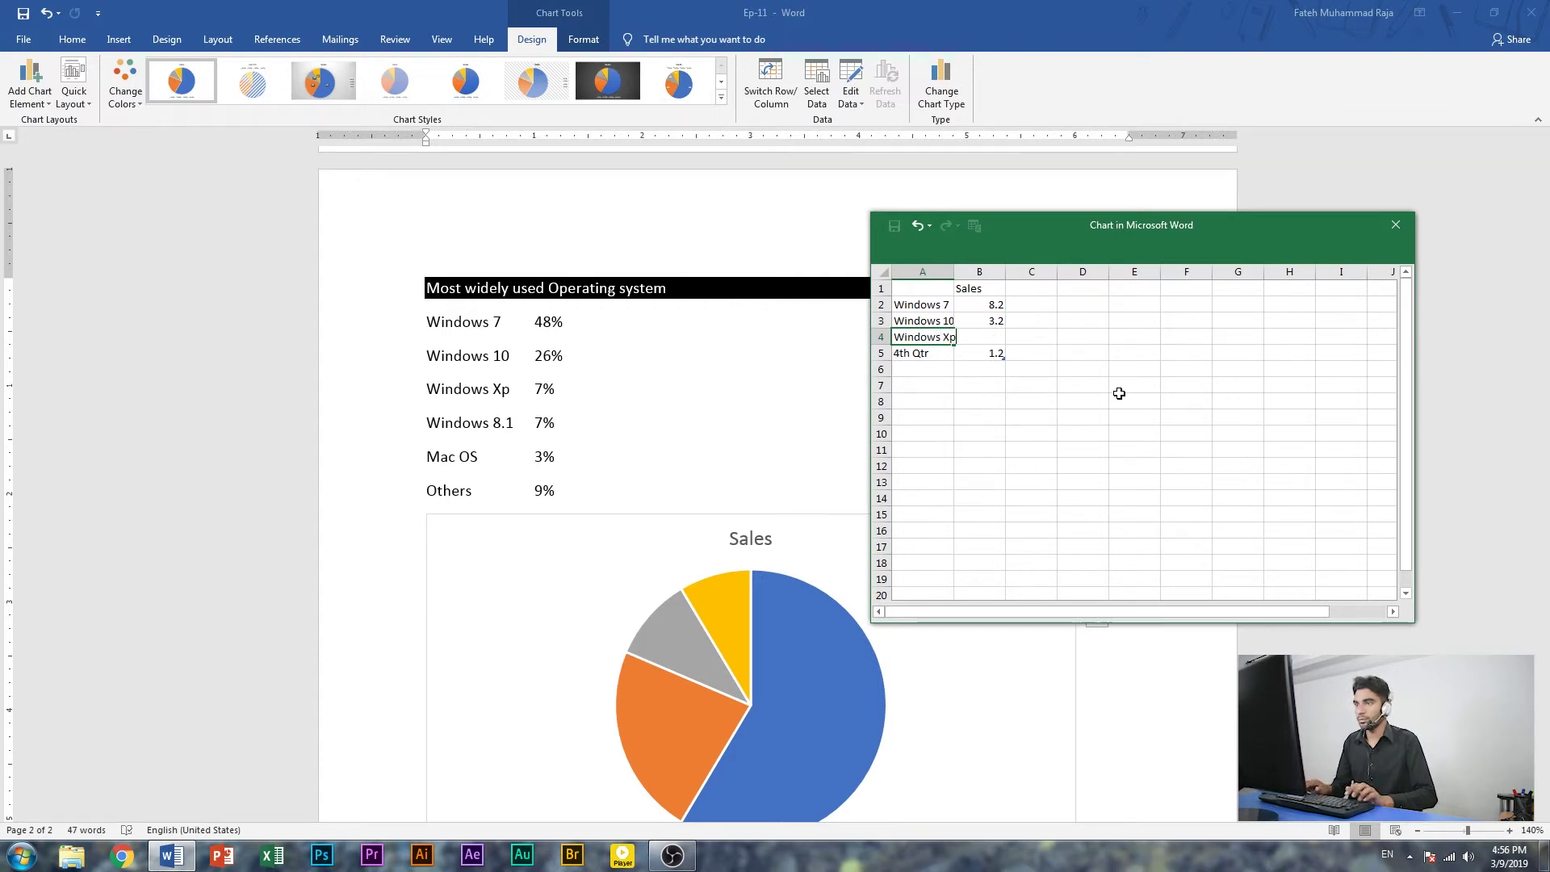
{"action": "key", "text": "Return"}
Complete the category column from cell A5 down with Windows 8.1, Mac Os and Others
{"action": "type", "text": "Wind"}
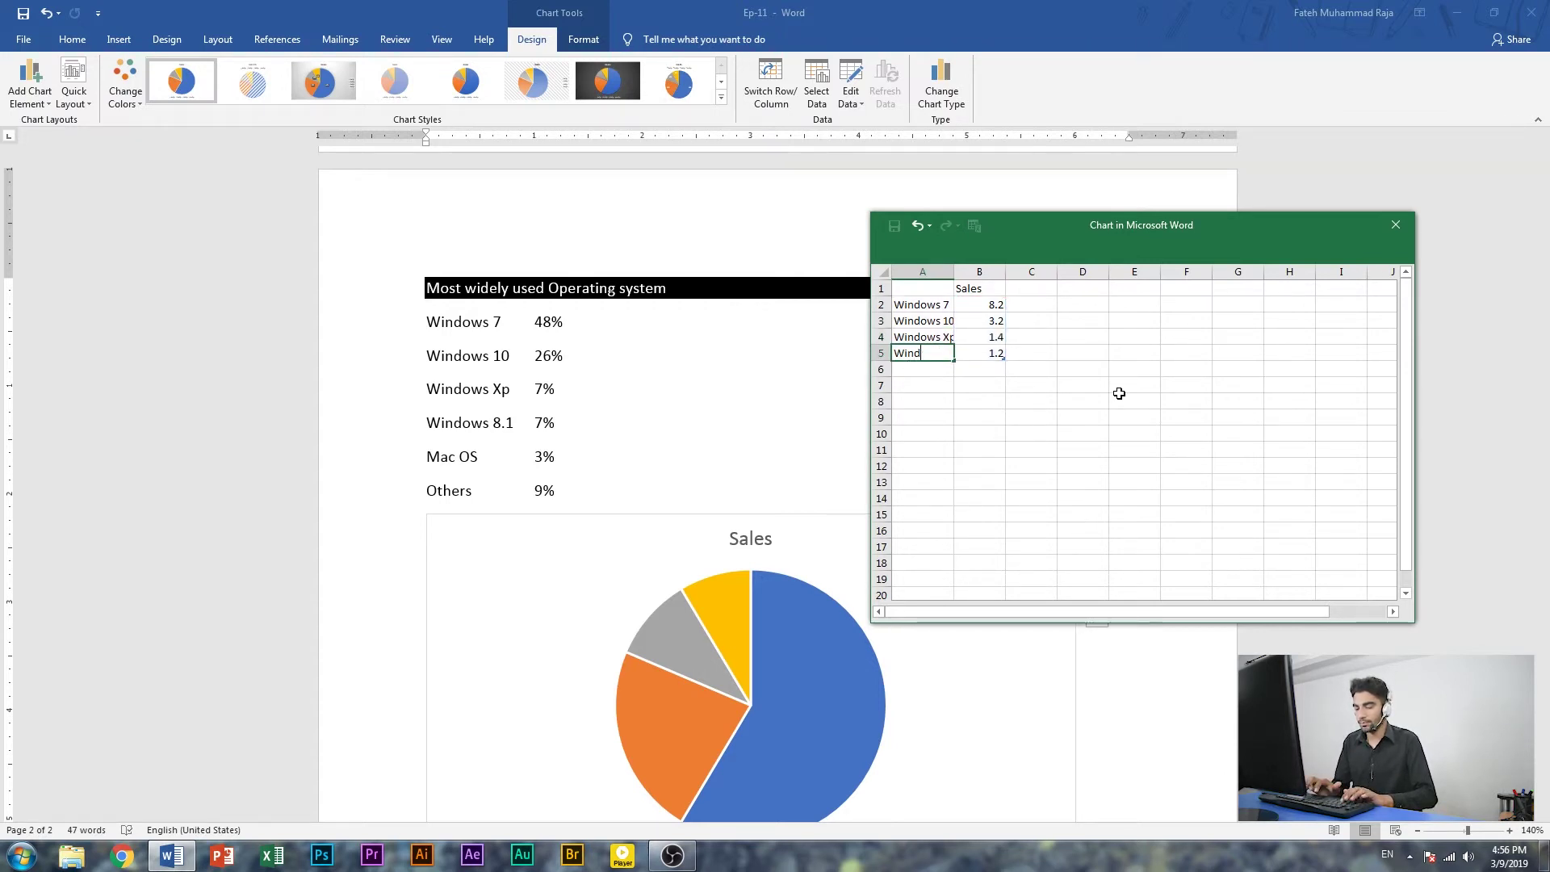
{"action": "type", "text": "ows 8.1"}
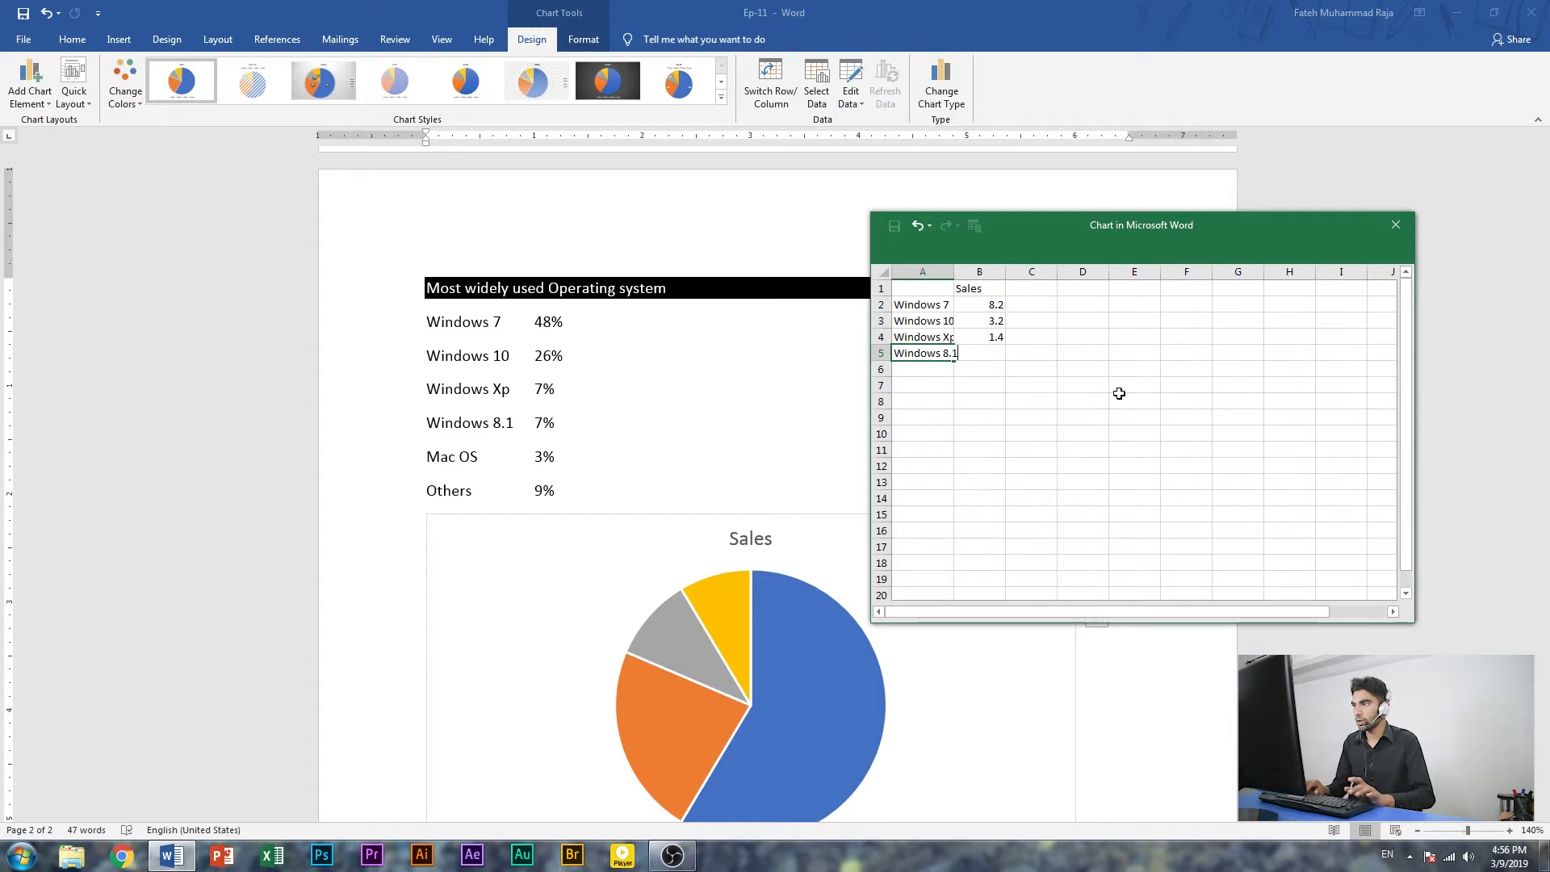
{"action": "key", "text": "Return"}
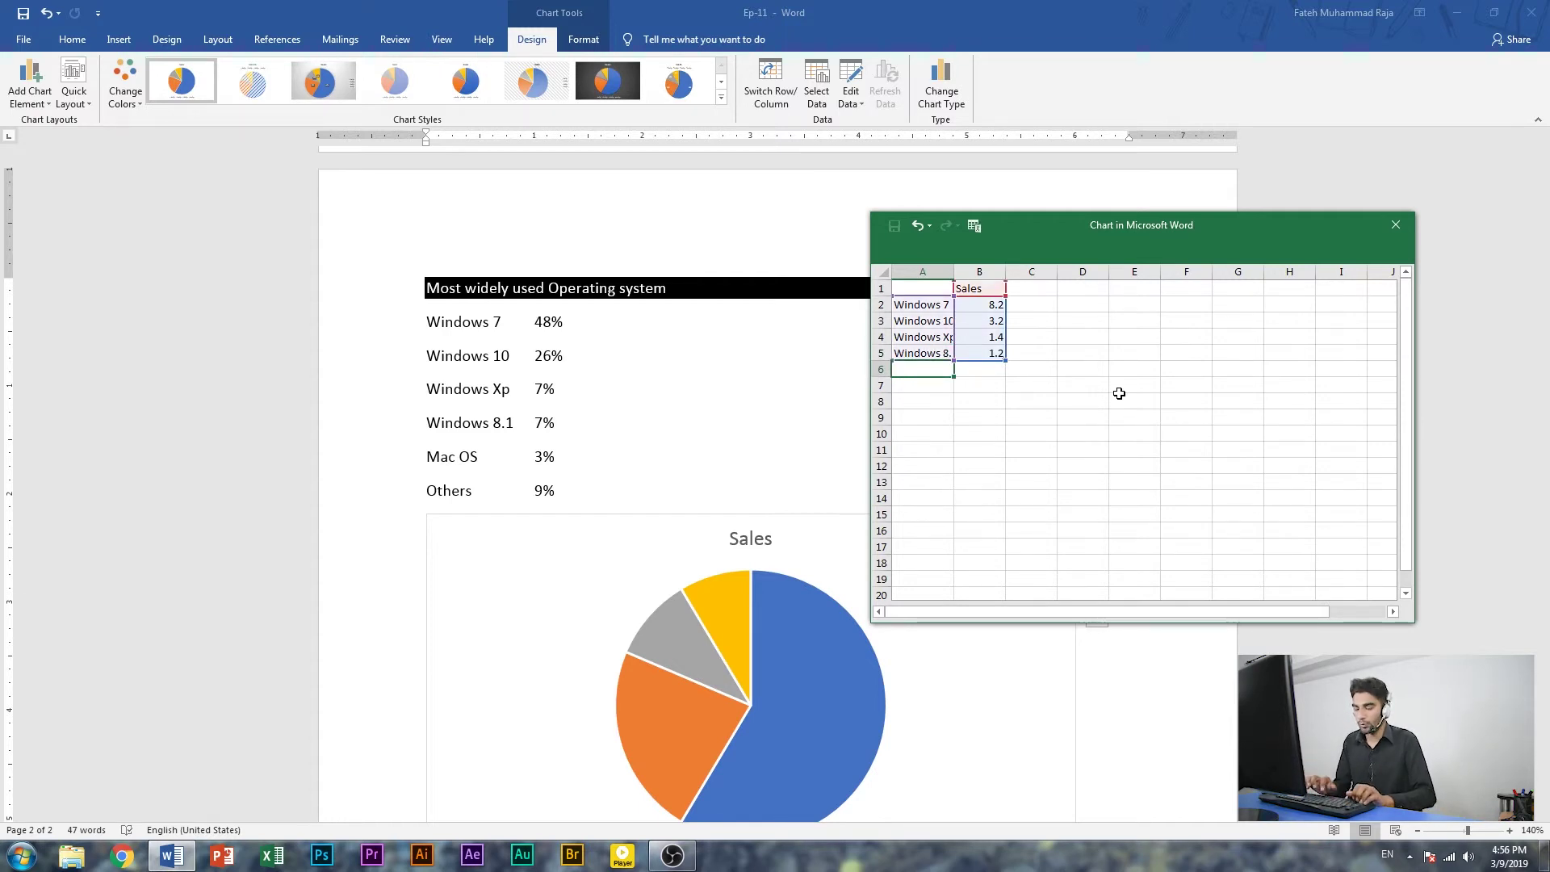
{"action": "type", "text": "Mac Os"}
{"action": "key", "text": "Return"}
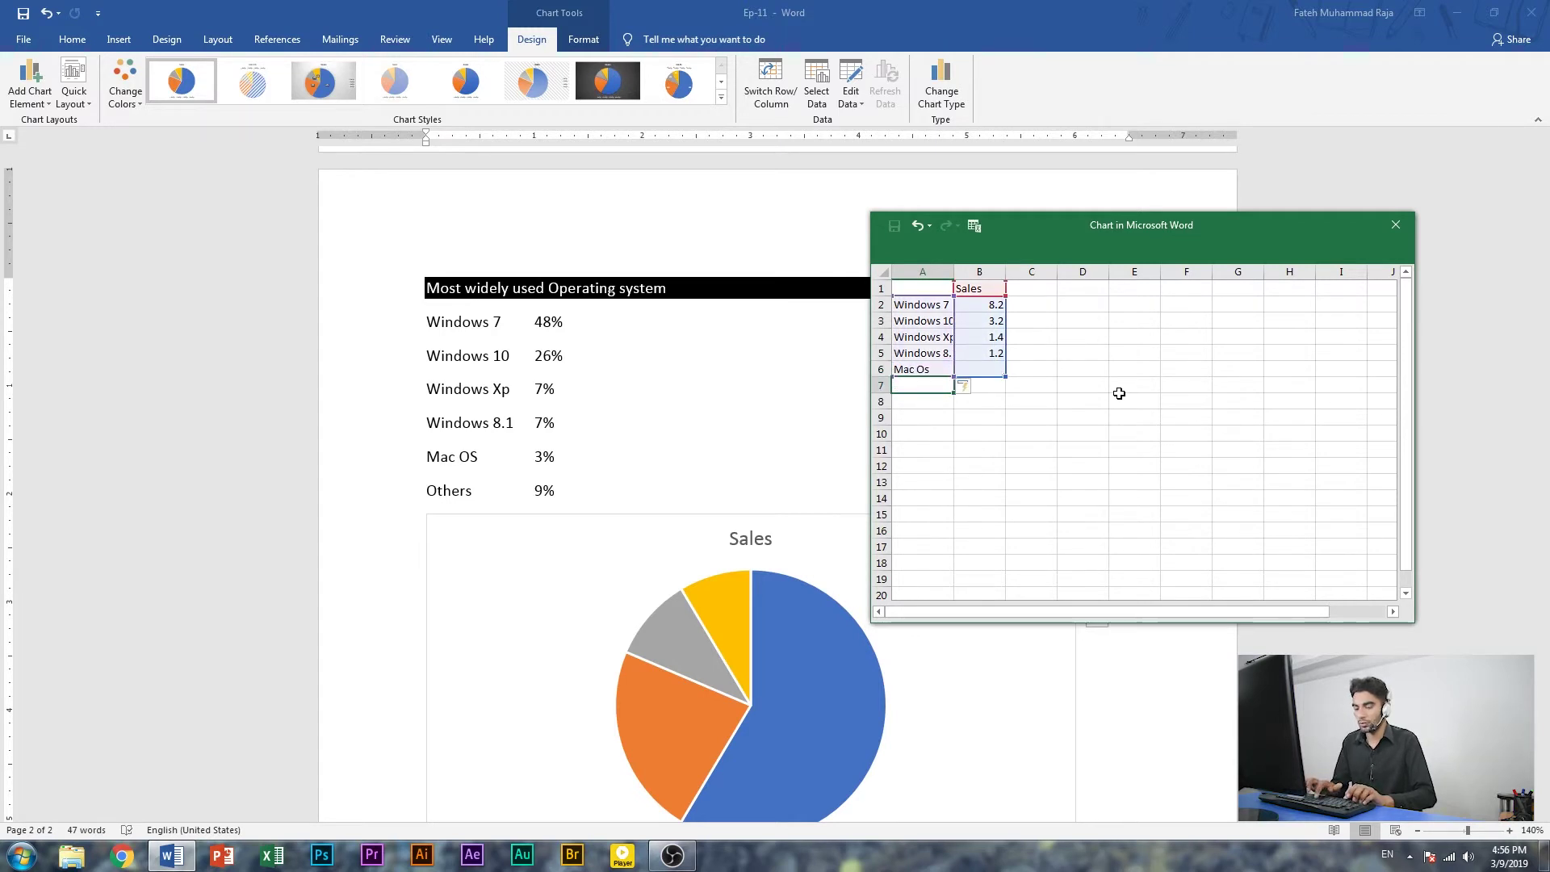
{"action": "type", "text": "Others"}
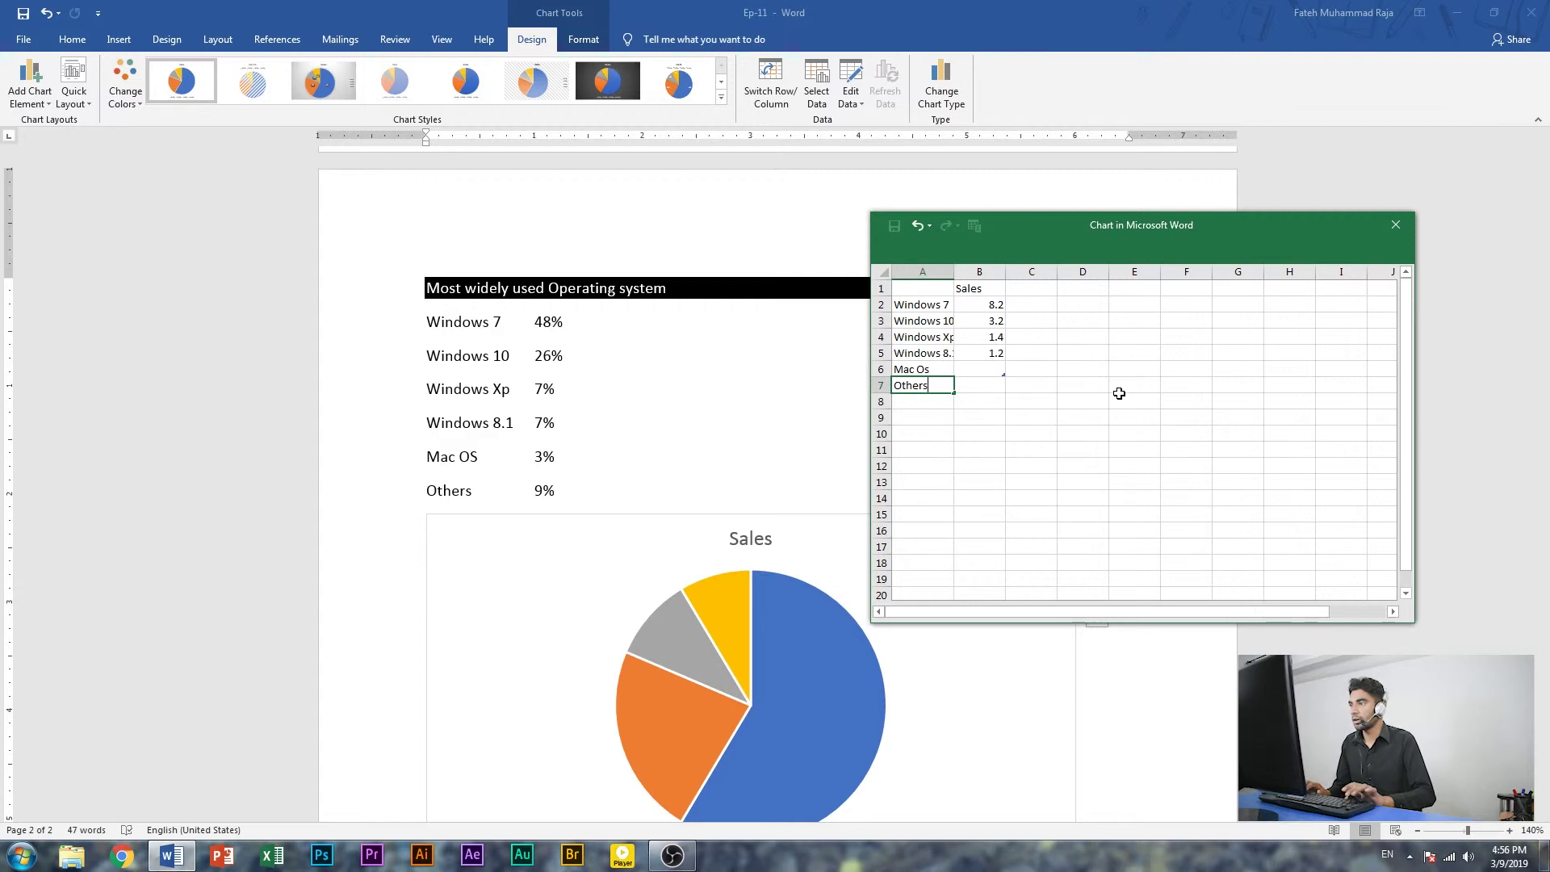
{"action": "key", "text": "Return"}
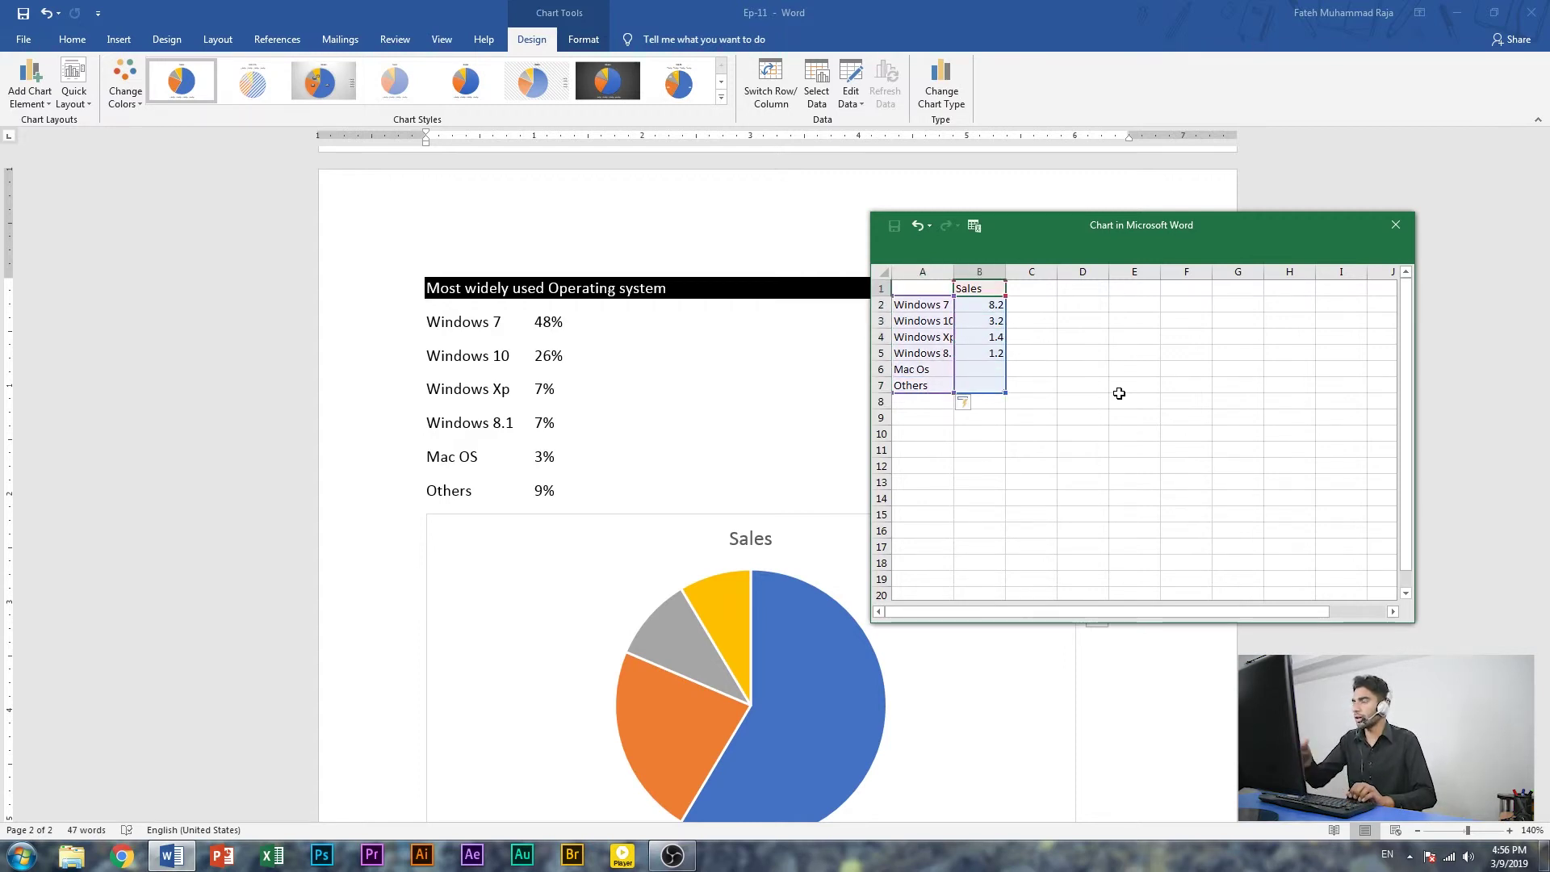
Rename the Sales column heading in the chart data as Used
{"action": "type", "text": "Us"}
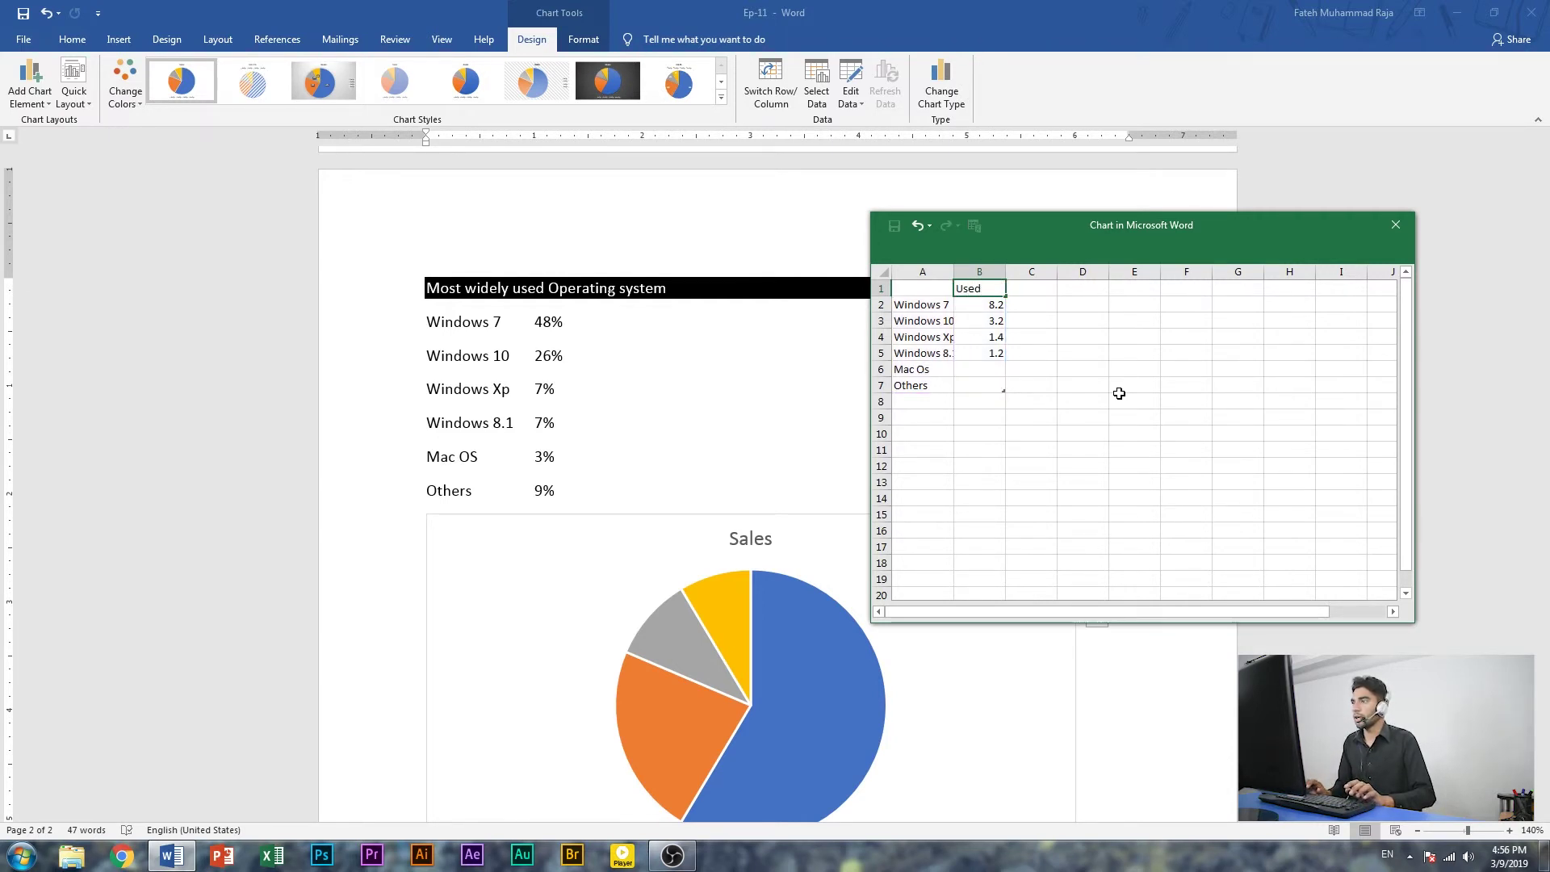
{"action": "type", "text": "ed"}
{"action": "key", "text": "Return"}
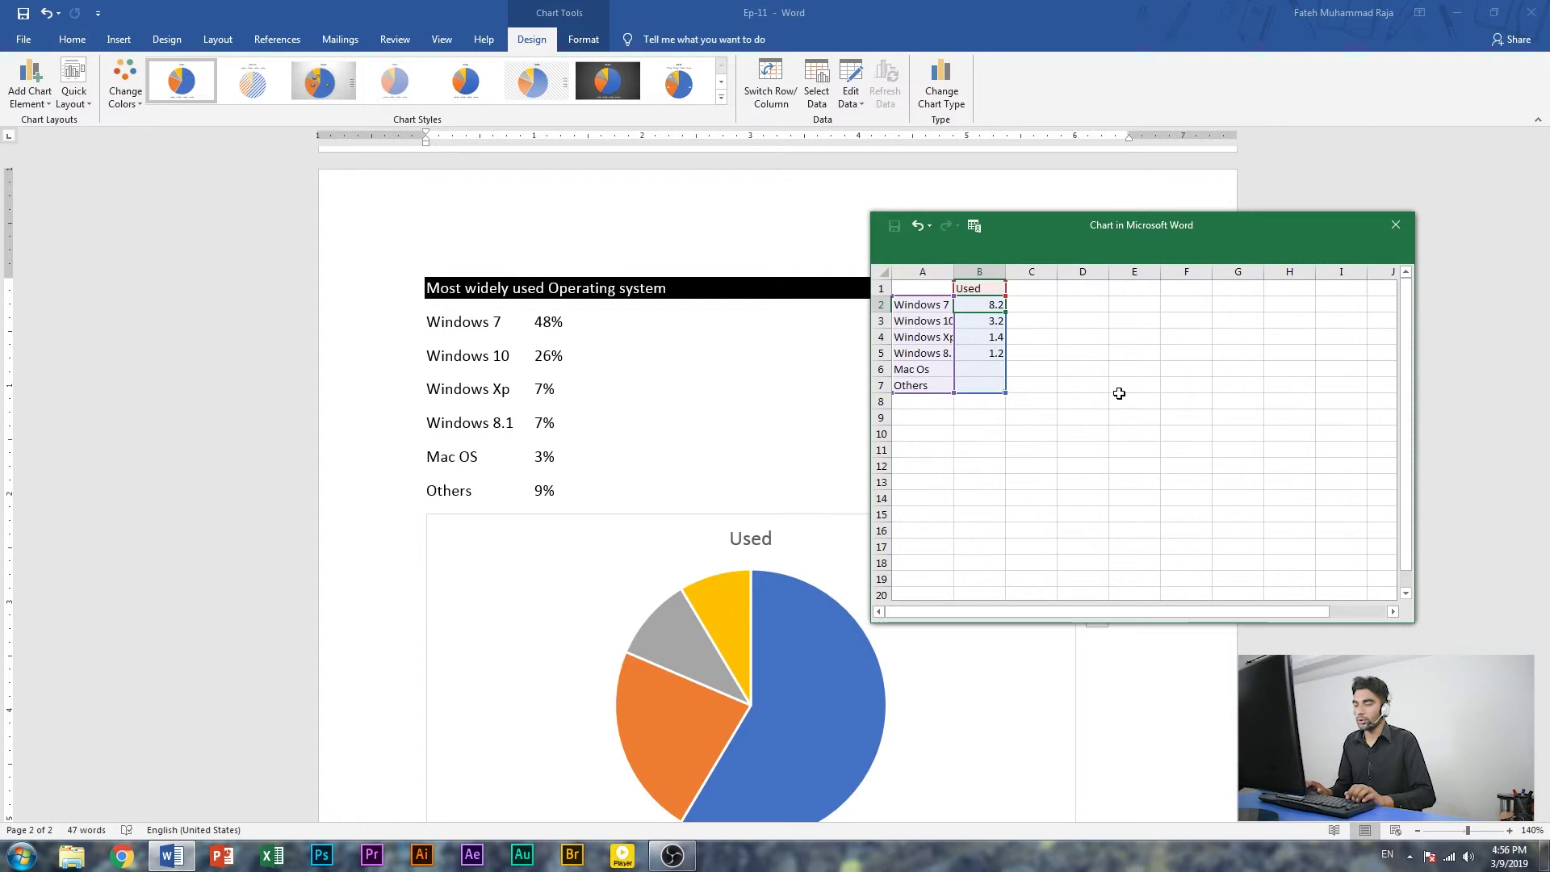
Enter 48%, 26%, 7%, 7%, 3% and 9% in the Used column for Windows 7 through Others
{"action": "type", "text": "48%"}
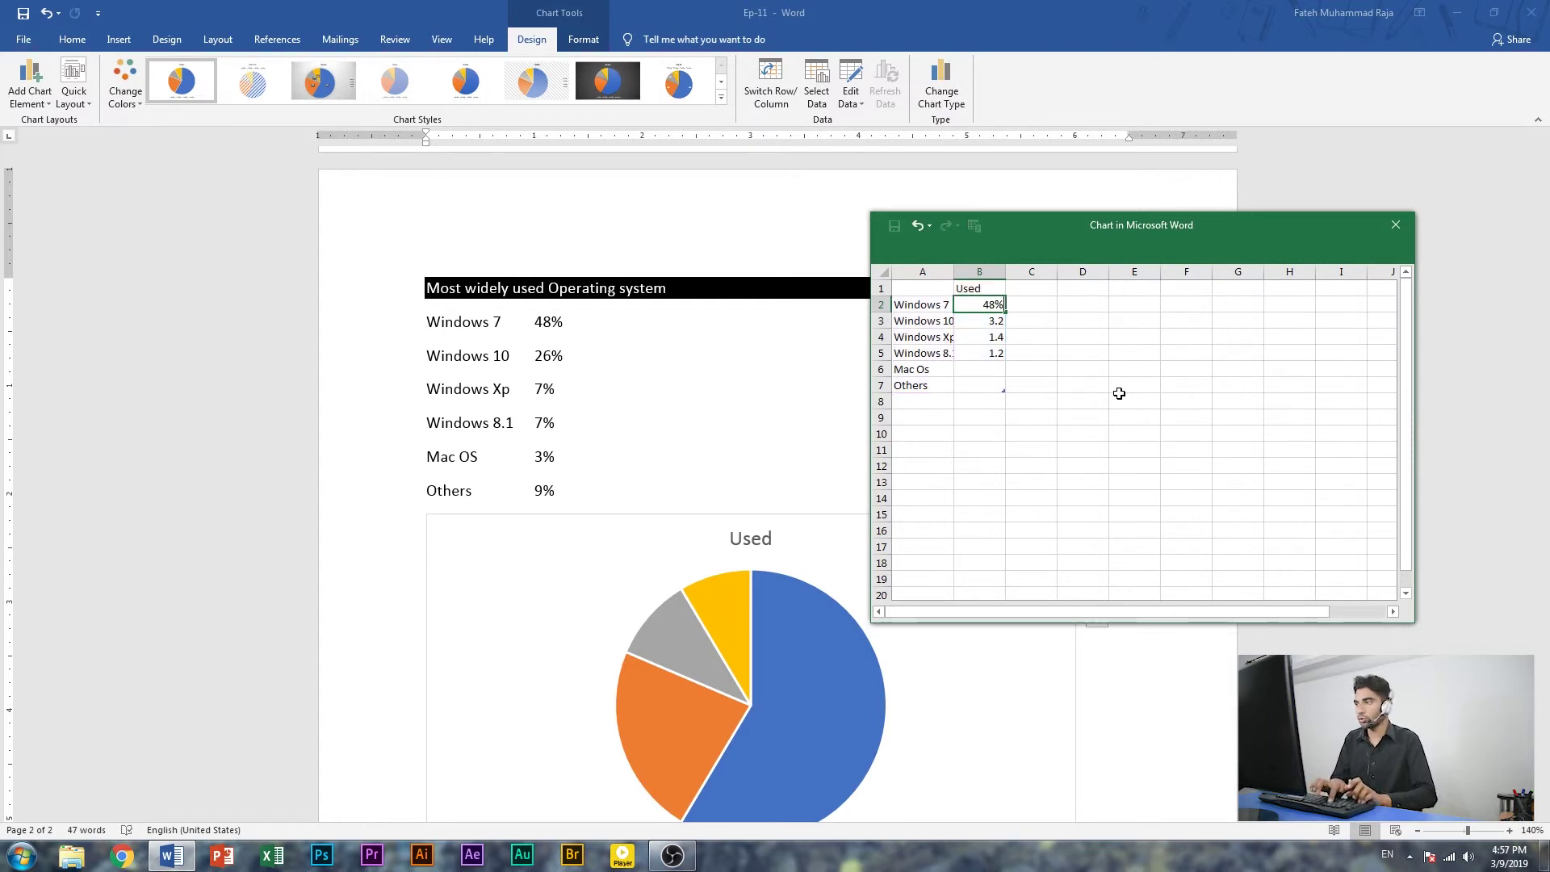
{"action": "key", "text": "Return"}
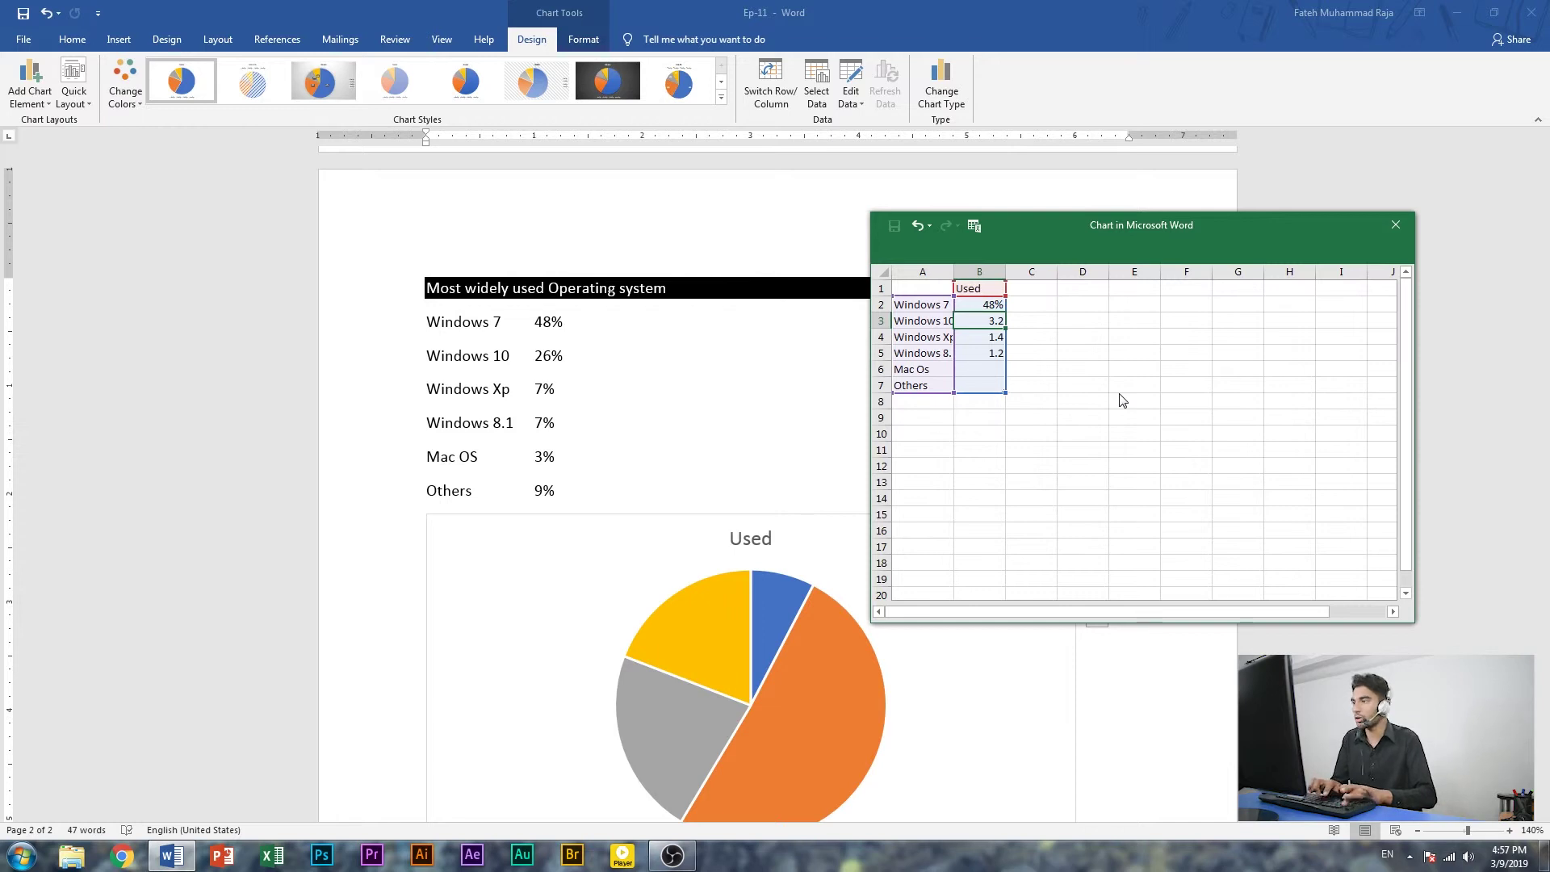
{"action": "type", "text": "26"}
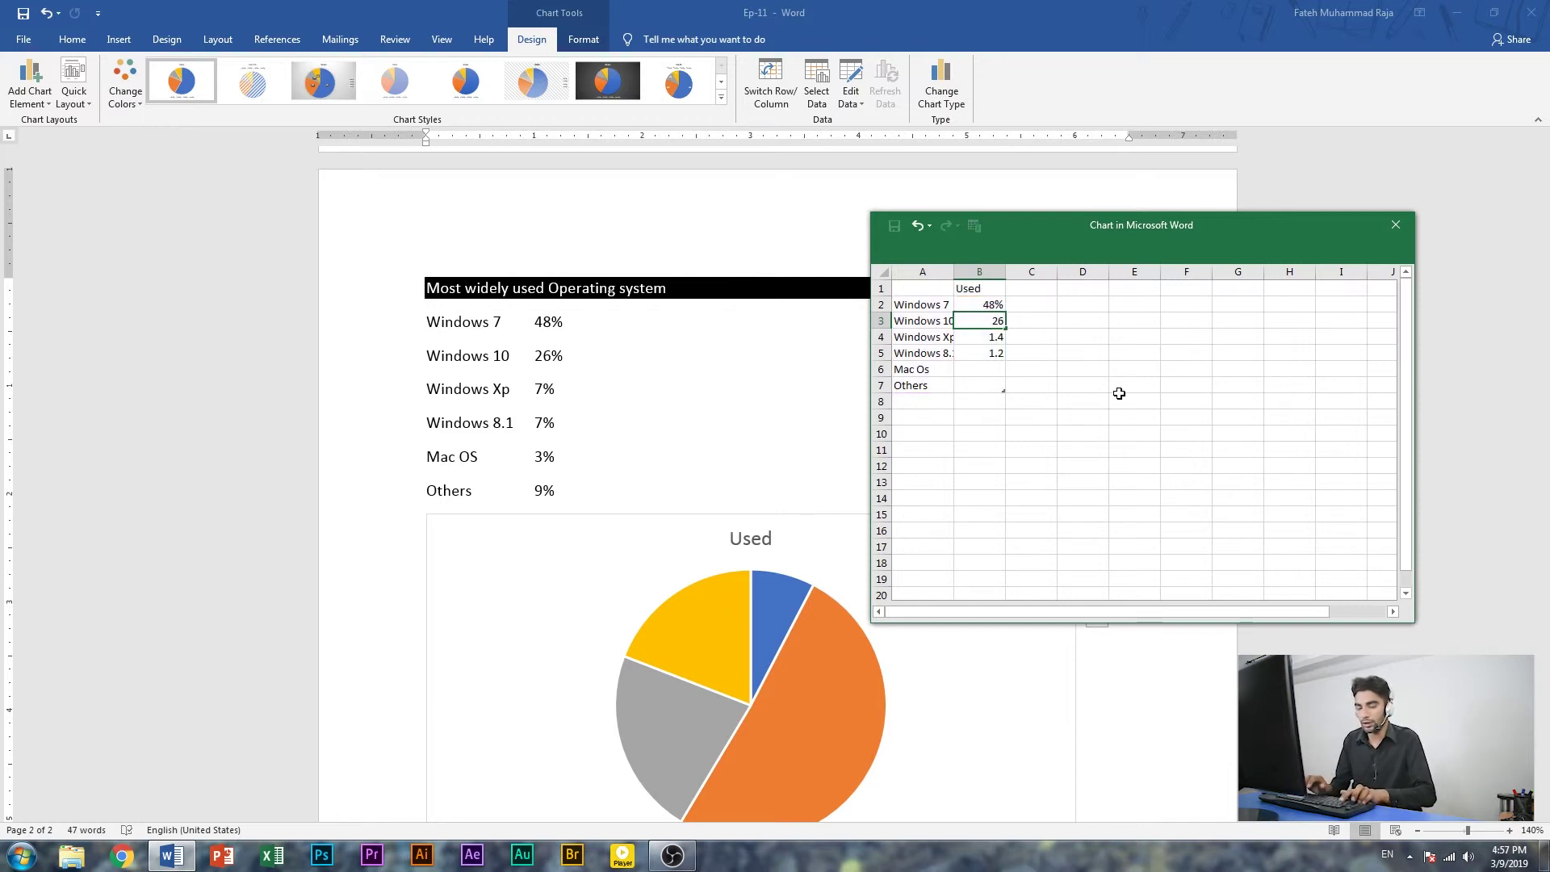
{"action": "key", "text": "Return"}
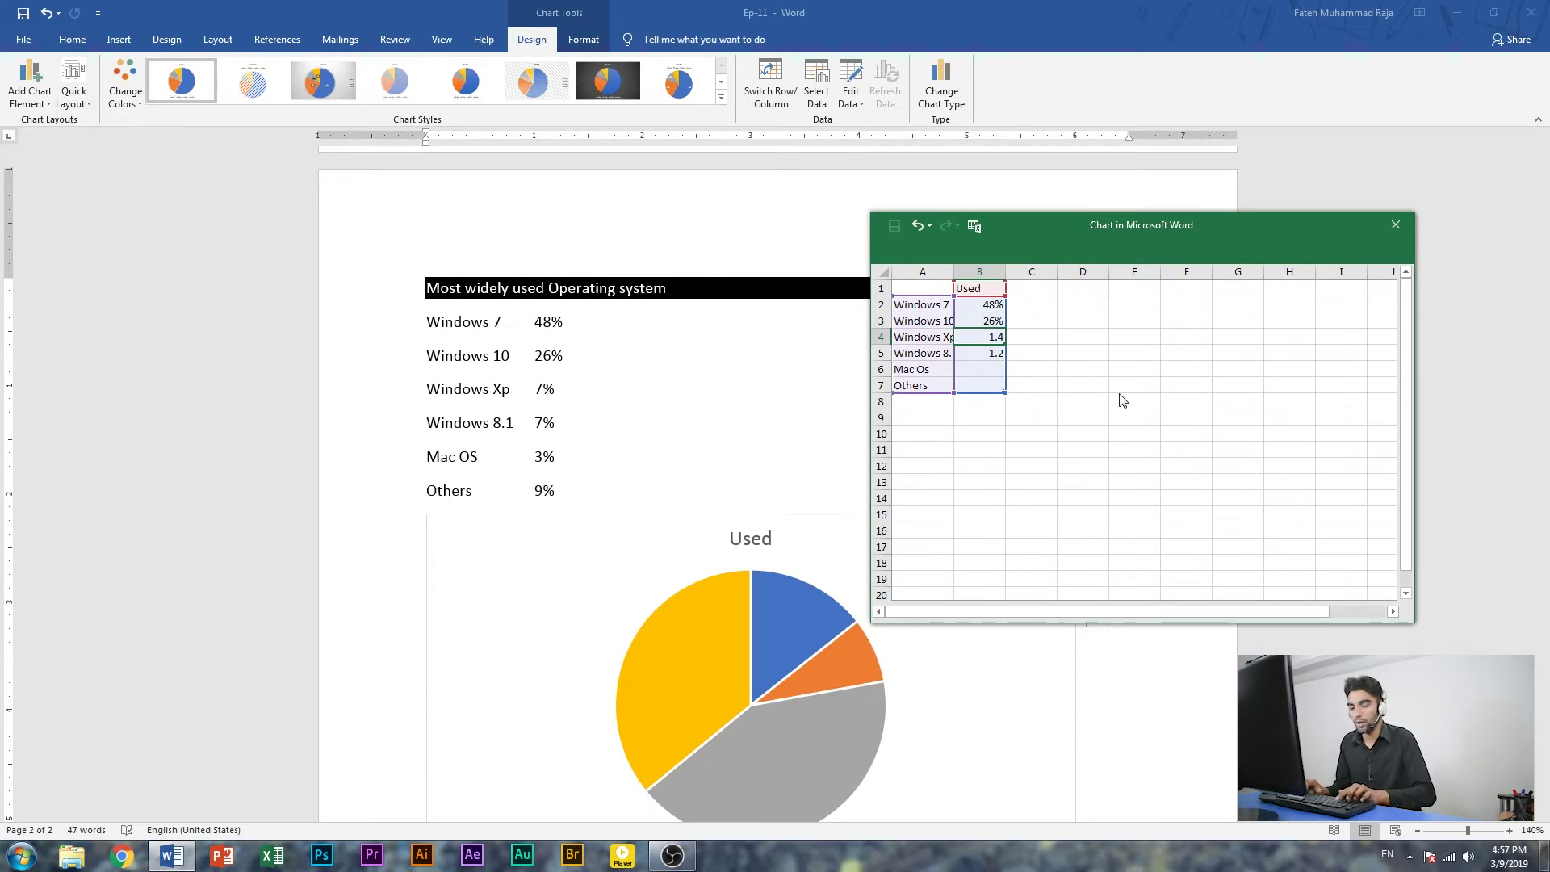
{"action": "type", "text": "7"}
{"action": "key", "text": "Return"}
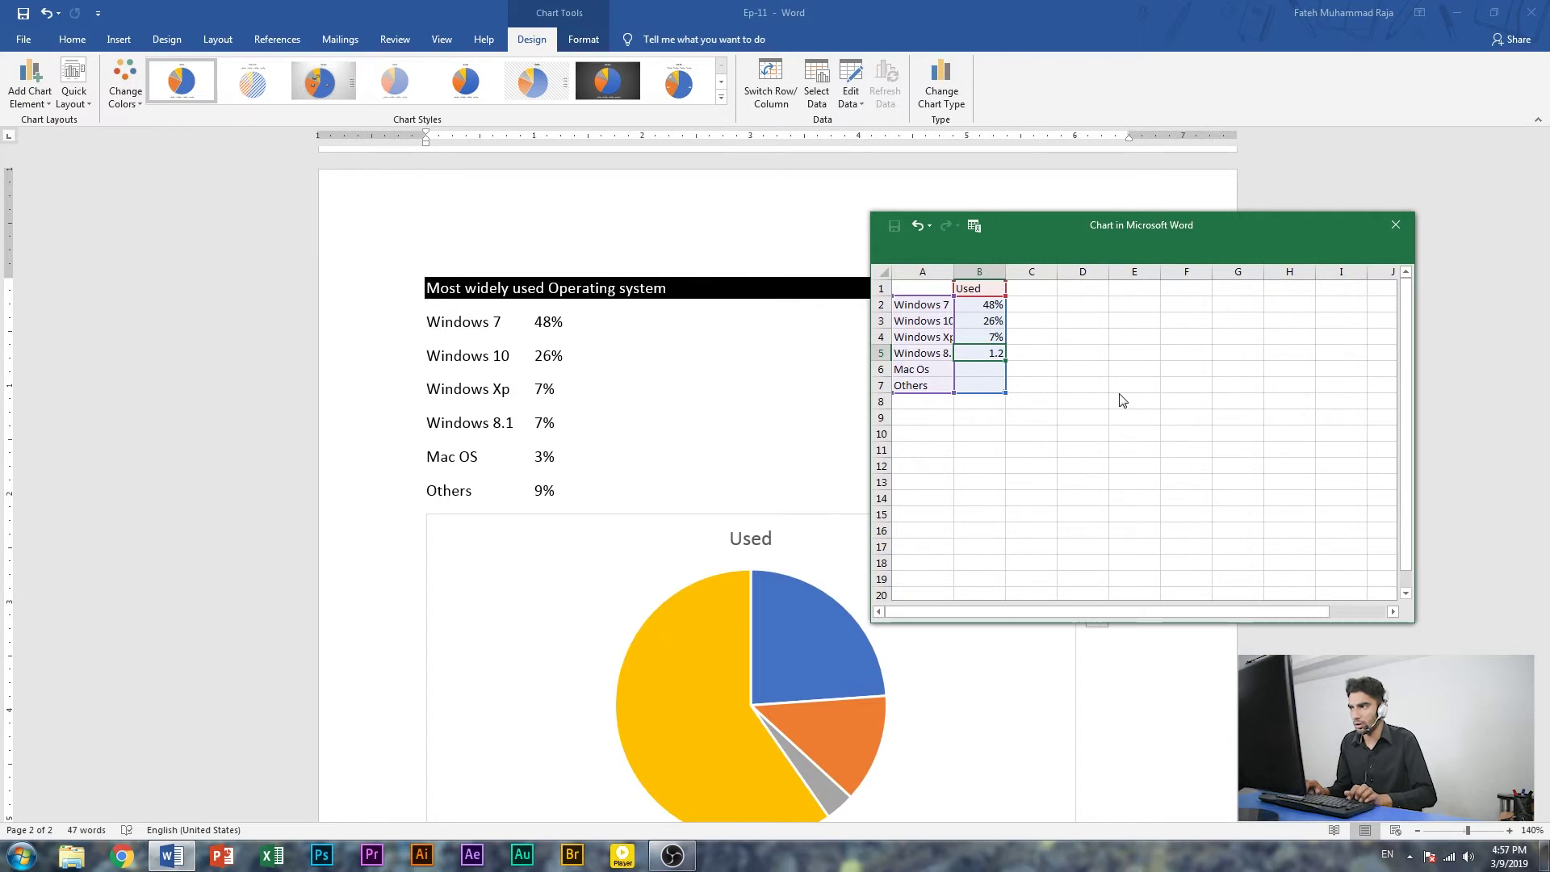
{"action": "type", "text": "7%"}
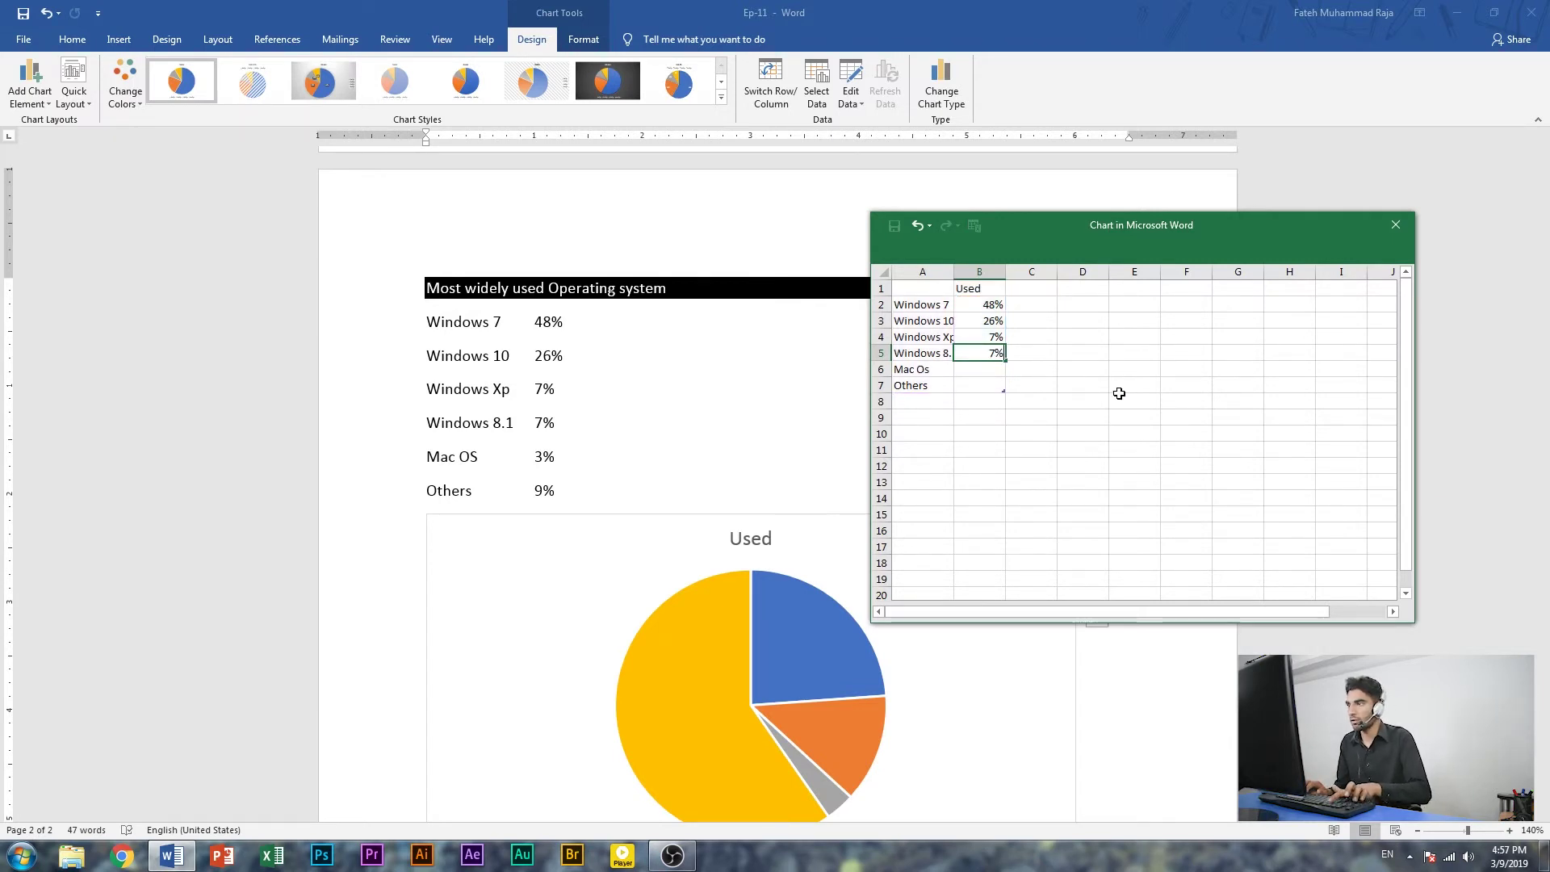
{"action": "key", "text": "Return"}
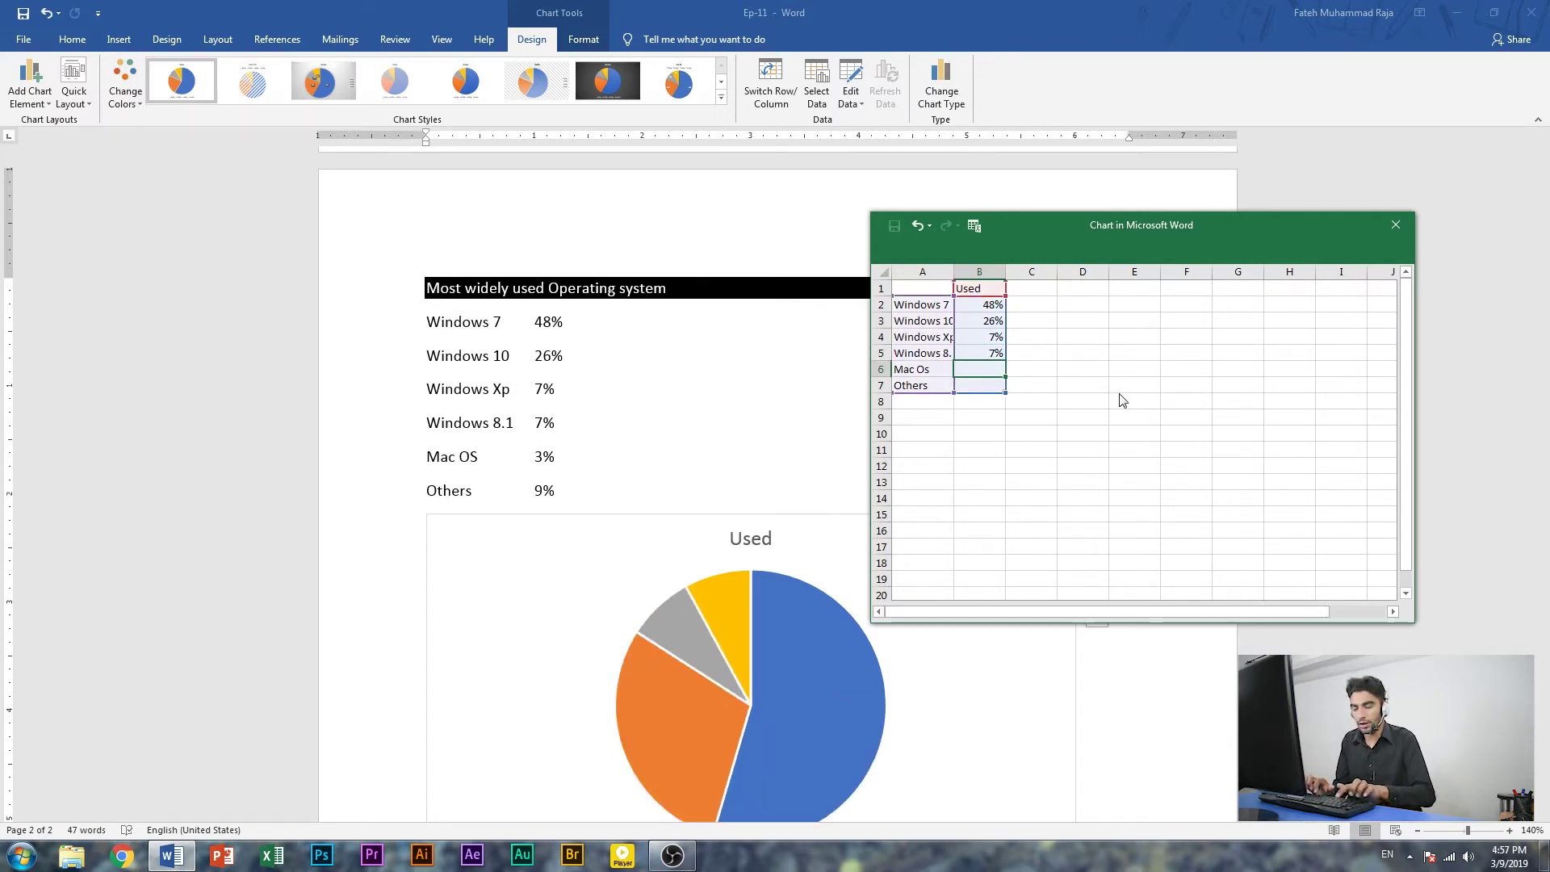
{"action": "type", "text": "3%"}
{"action": "key", "text": "Return"}
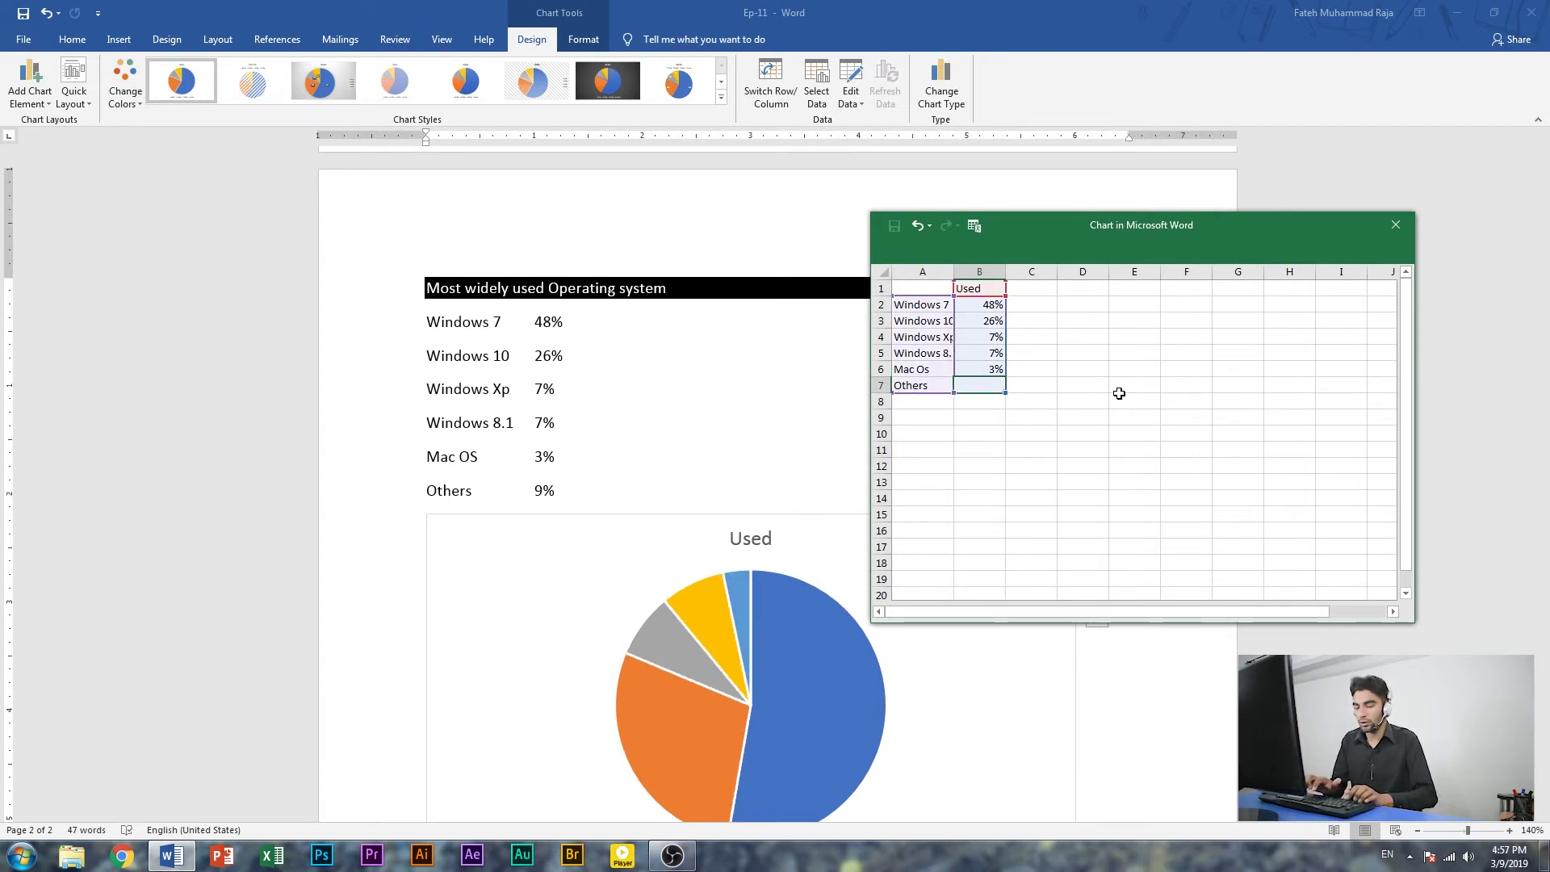
{"action": "type", "text": "9%"}
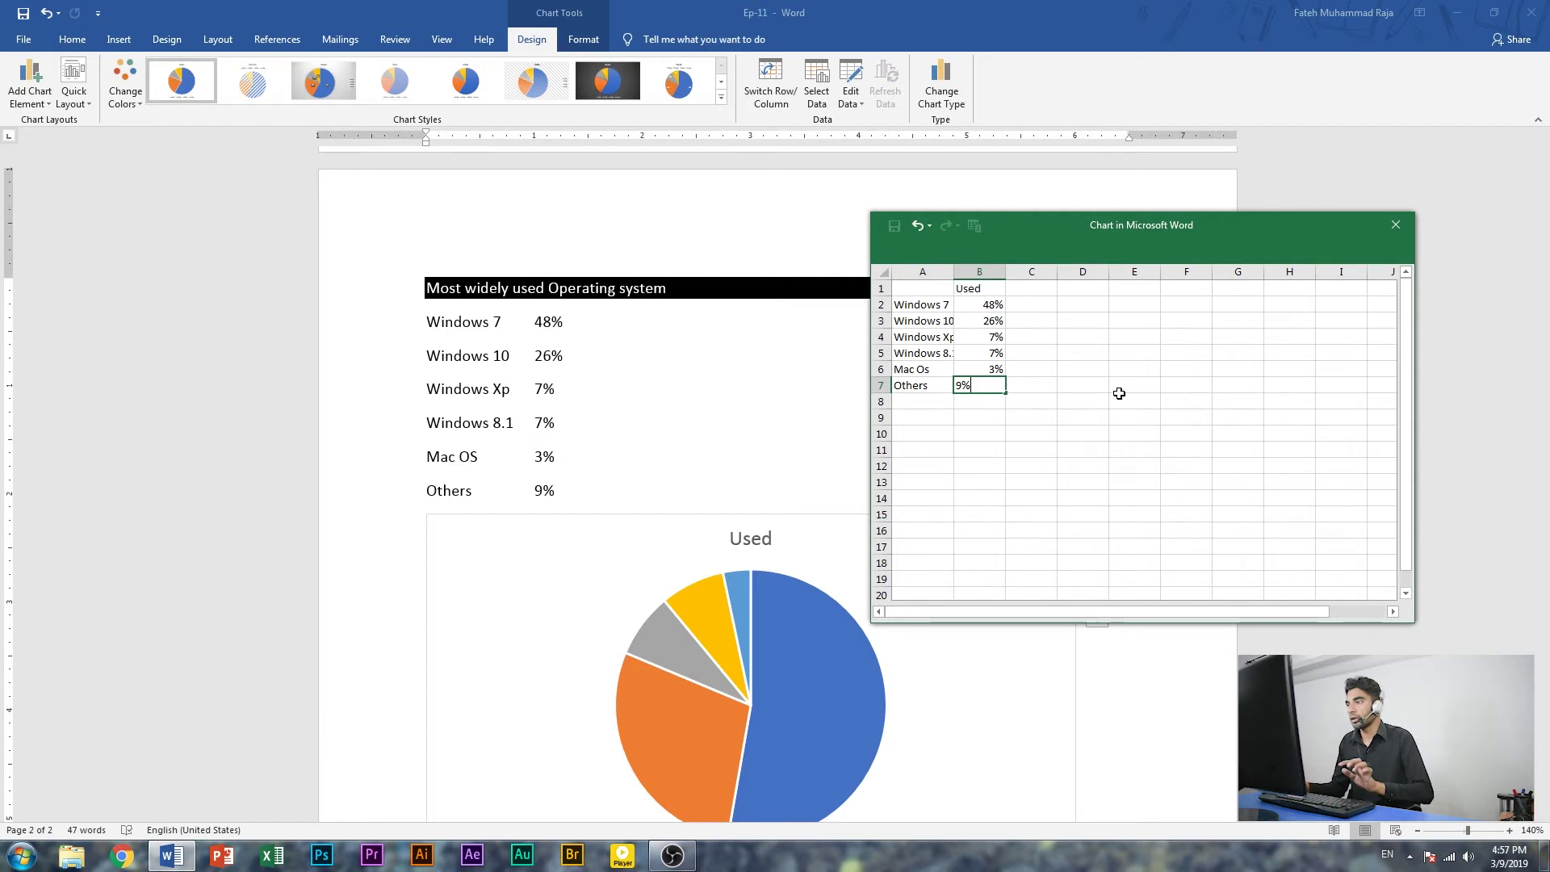
{"action": "left_click", "coordinate": [1048, 480]}
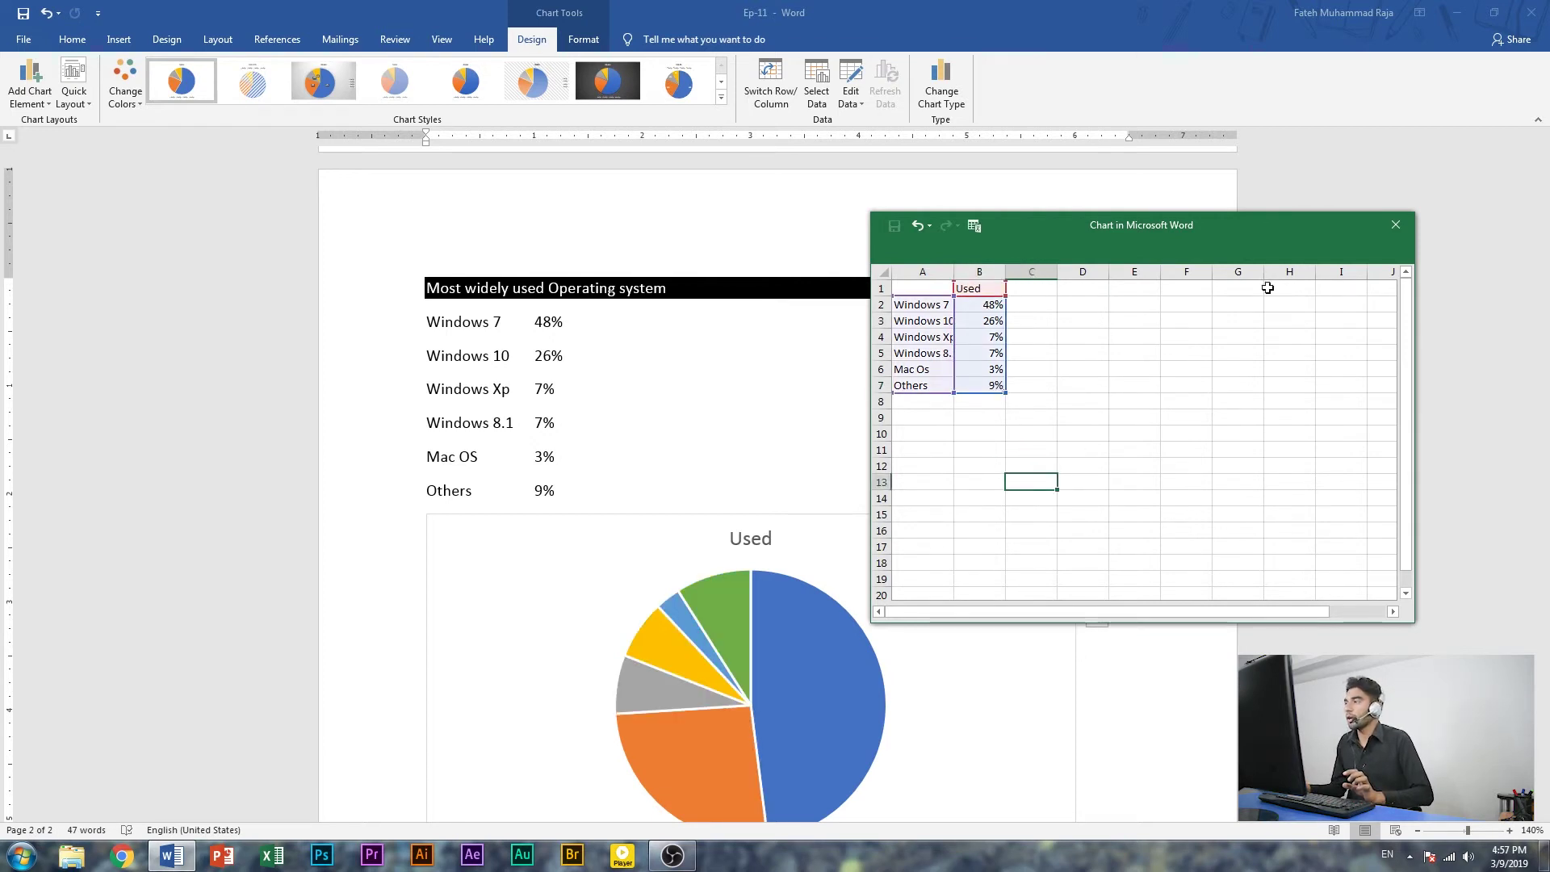
Close the chart's data sheet and slightly enlarge the pie chart in the document
{"action": "left_click_drag", "start_coordinate": [1322, 233], "coordinate": [1217, 221]}
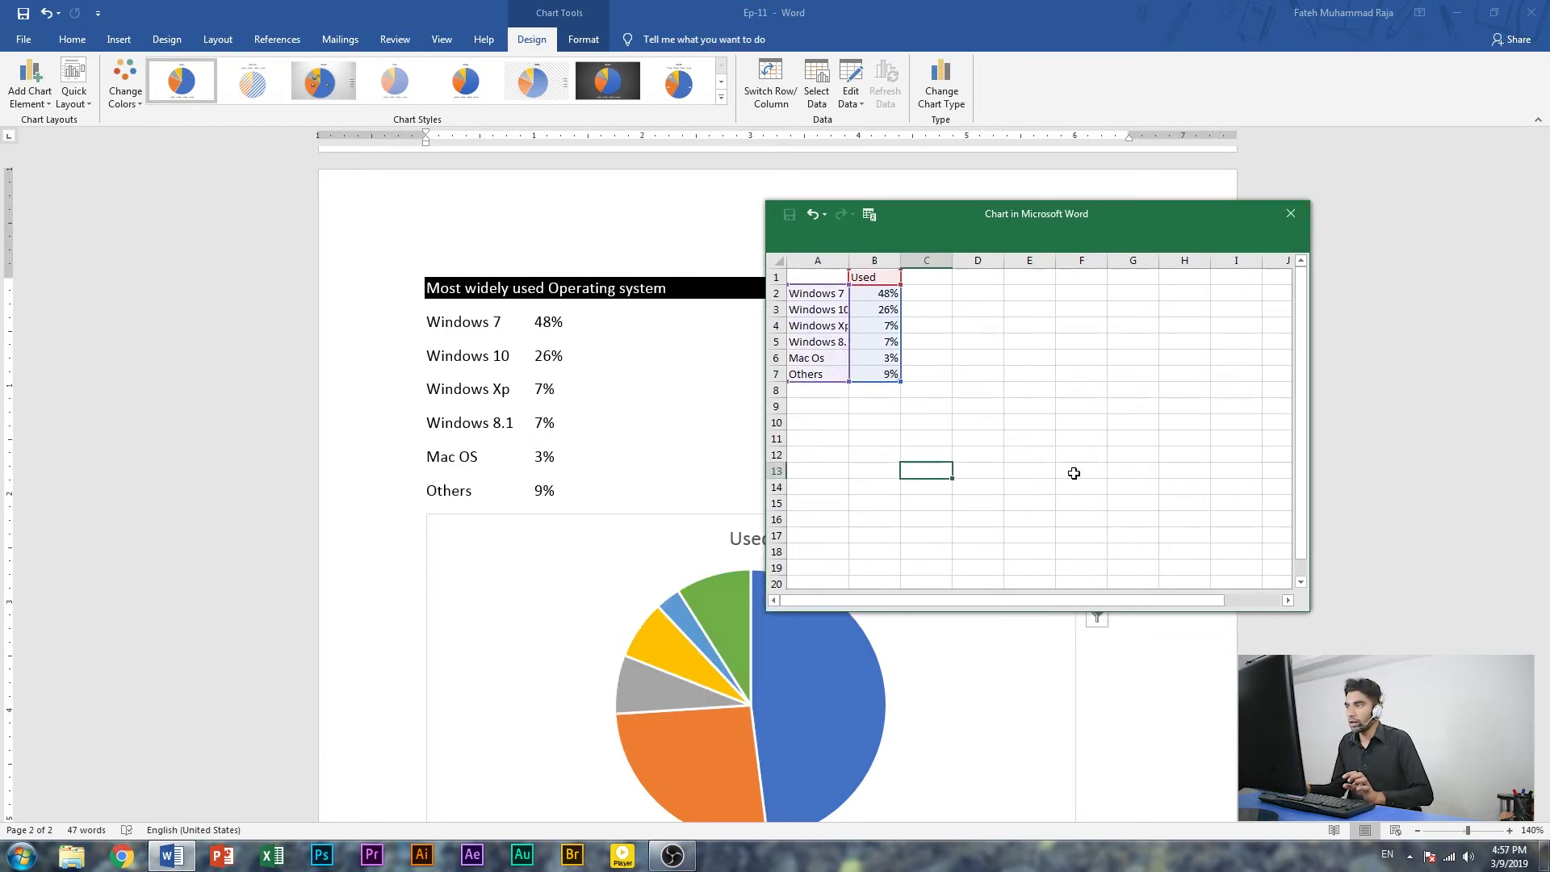
{"action": "left_click", "coordinate": [1290, 213]}
{"action": "scroll", "coordinate": [1072, 433], "scroll_direction": "down", "scroll_amount": 3}
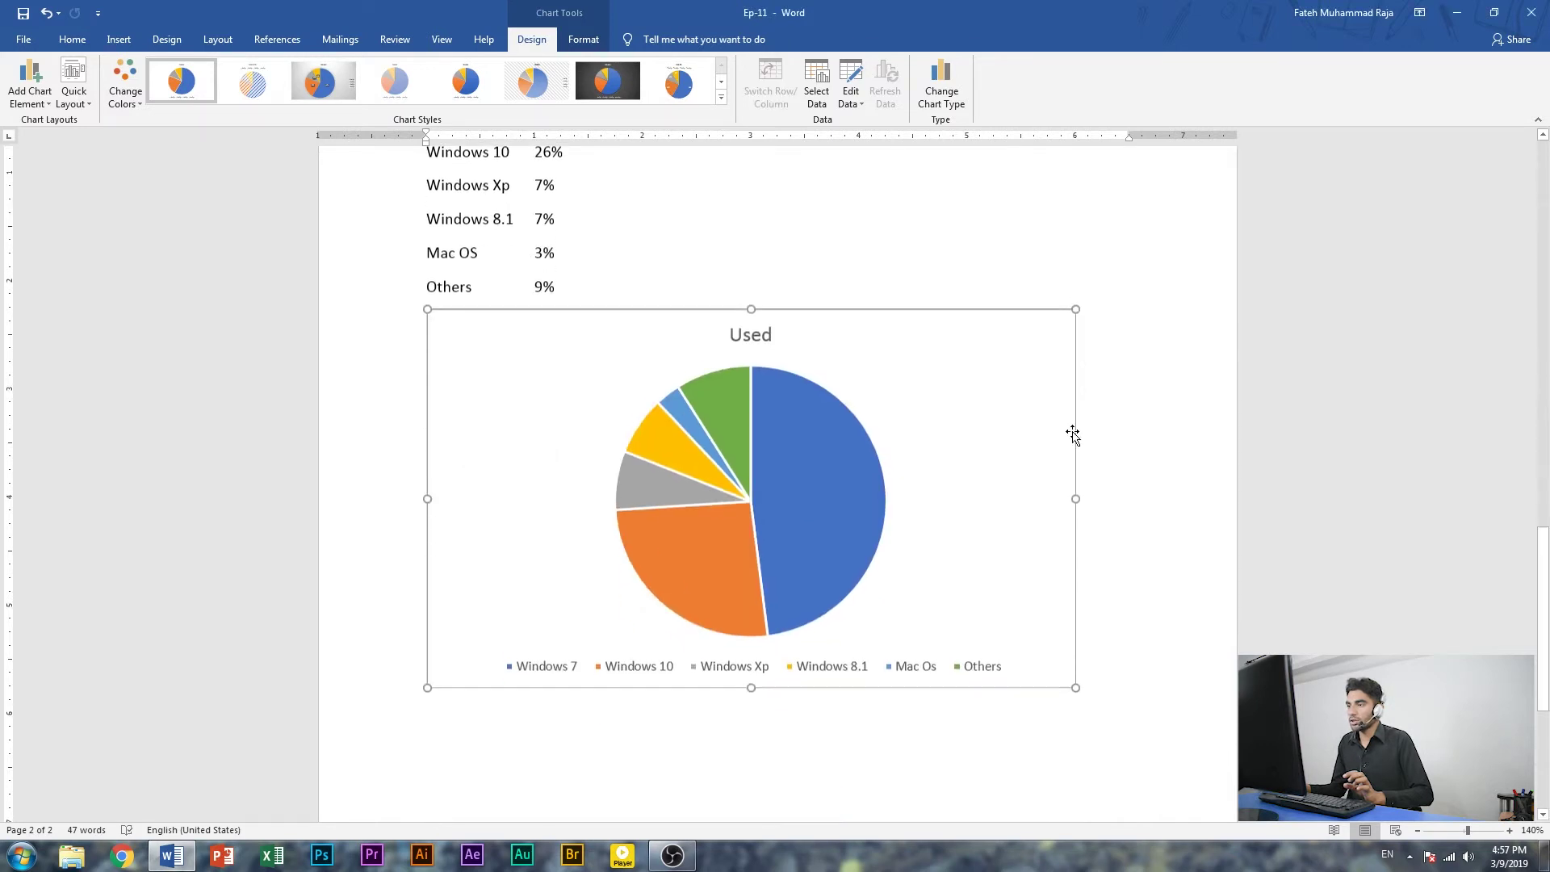
{"action": "left_click_drag", "start_coordinate": [427, 677], "coordinate": [398, 699]}
Apply the pie chart style with a light grey background, bold title and white percentage labels inside the slices
{"action": "mouse_move", "coordinate": [771, 379]}
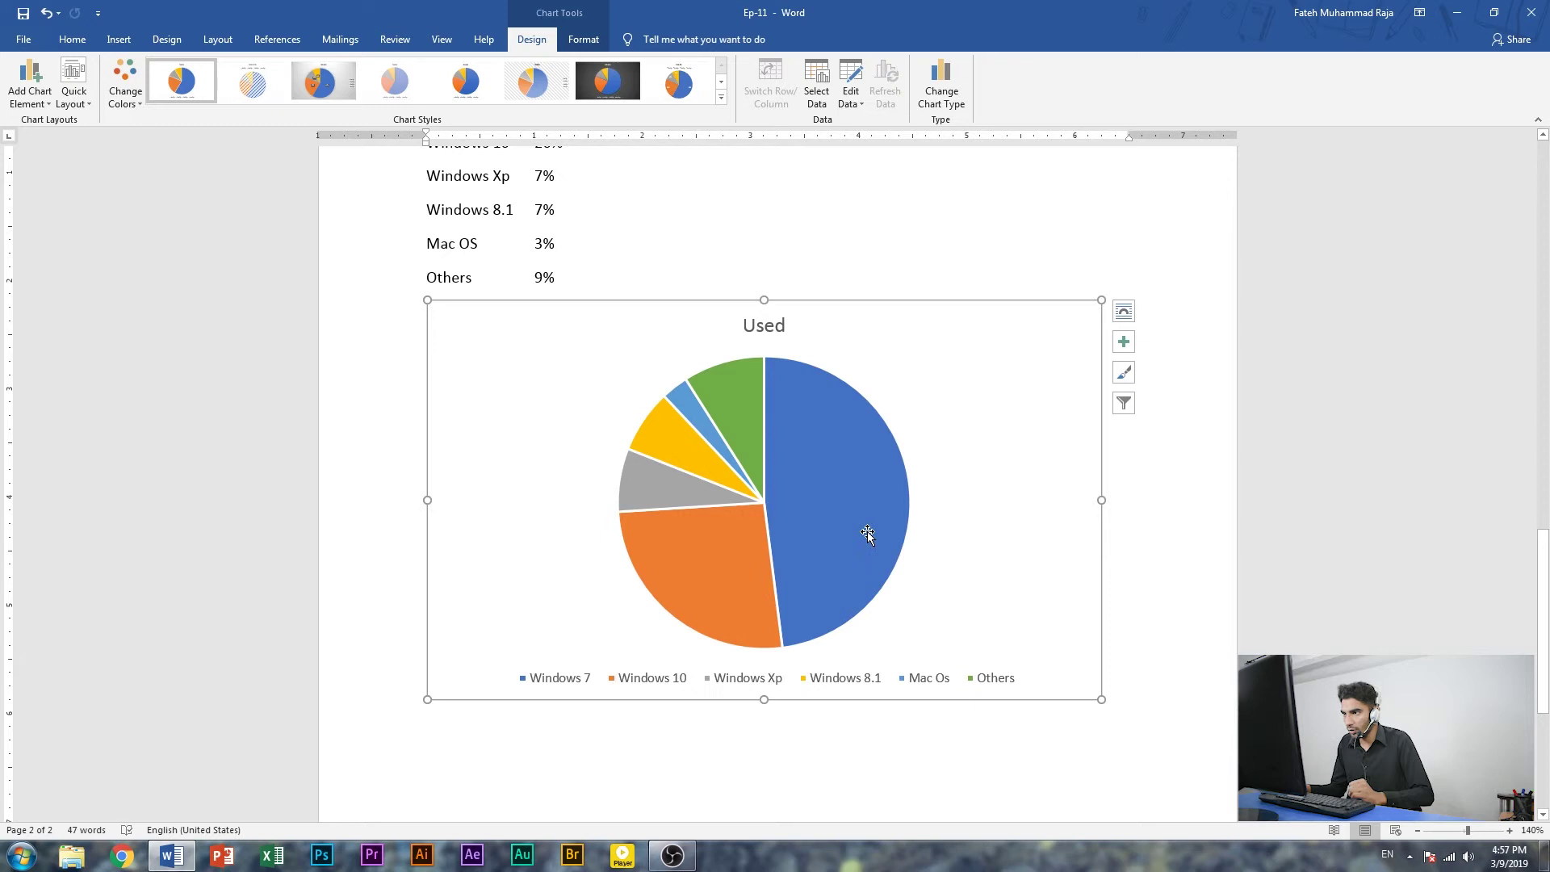
{"action": "mouse_move", "coordinate": [732, 443]}
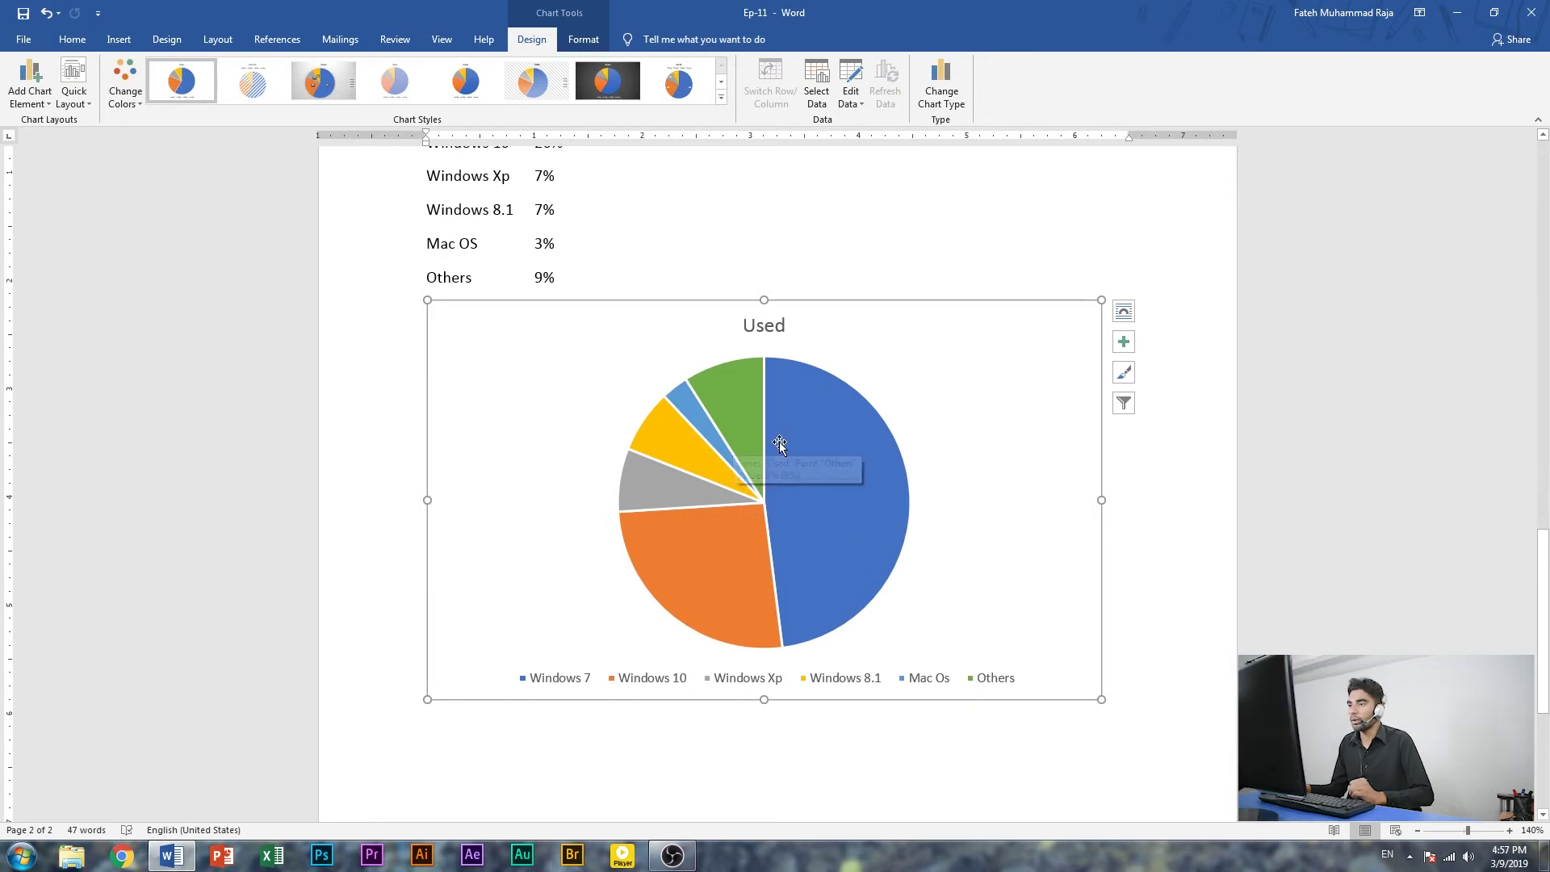
{"action": "mouse_move", "coordinate": [696, 415]}
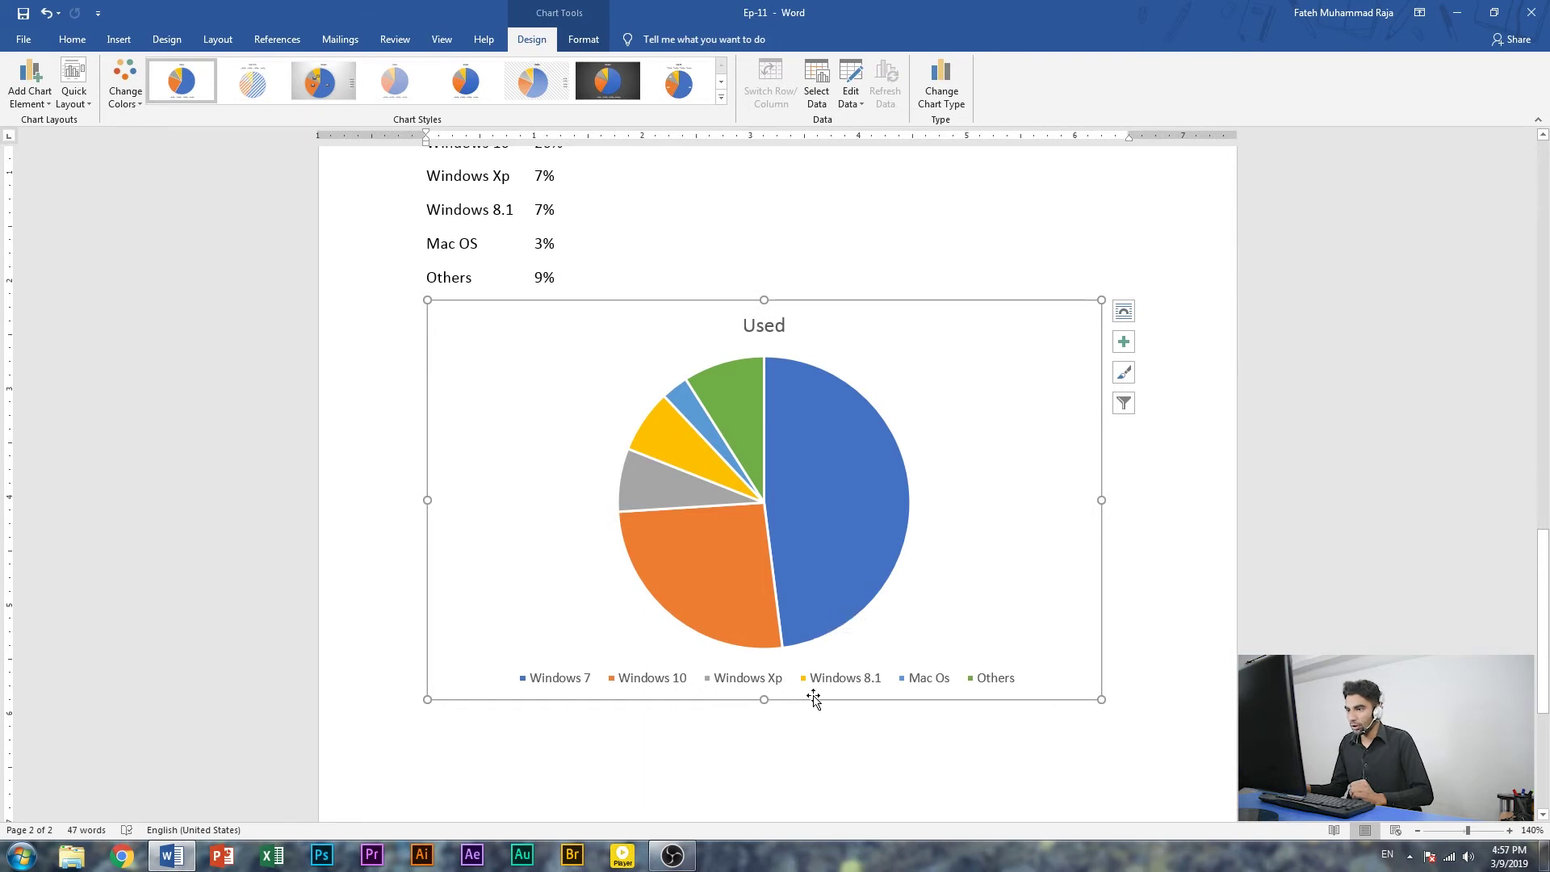
{"action": "mouse_move", "coordinate": [708, 575]}
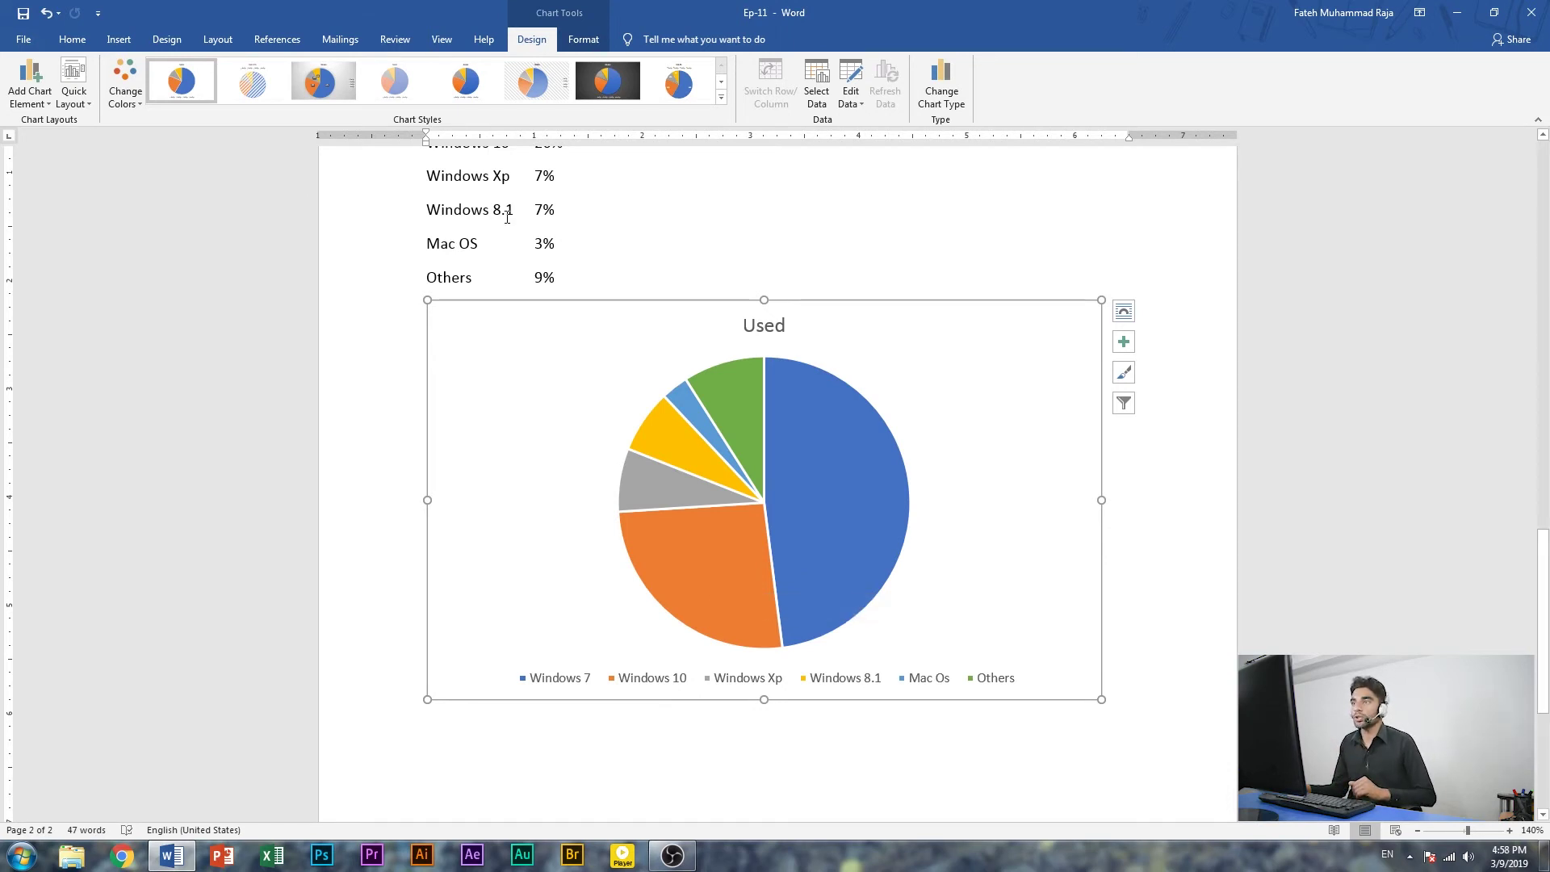
{"action": "left_click", "coordinate": [721, 97]}
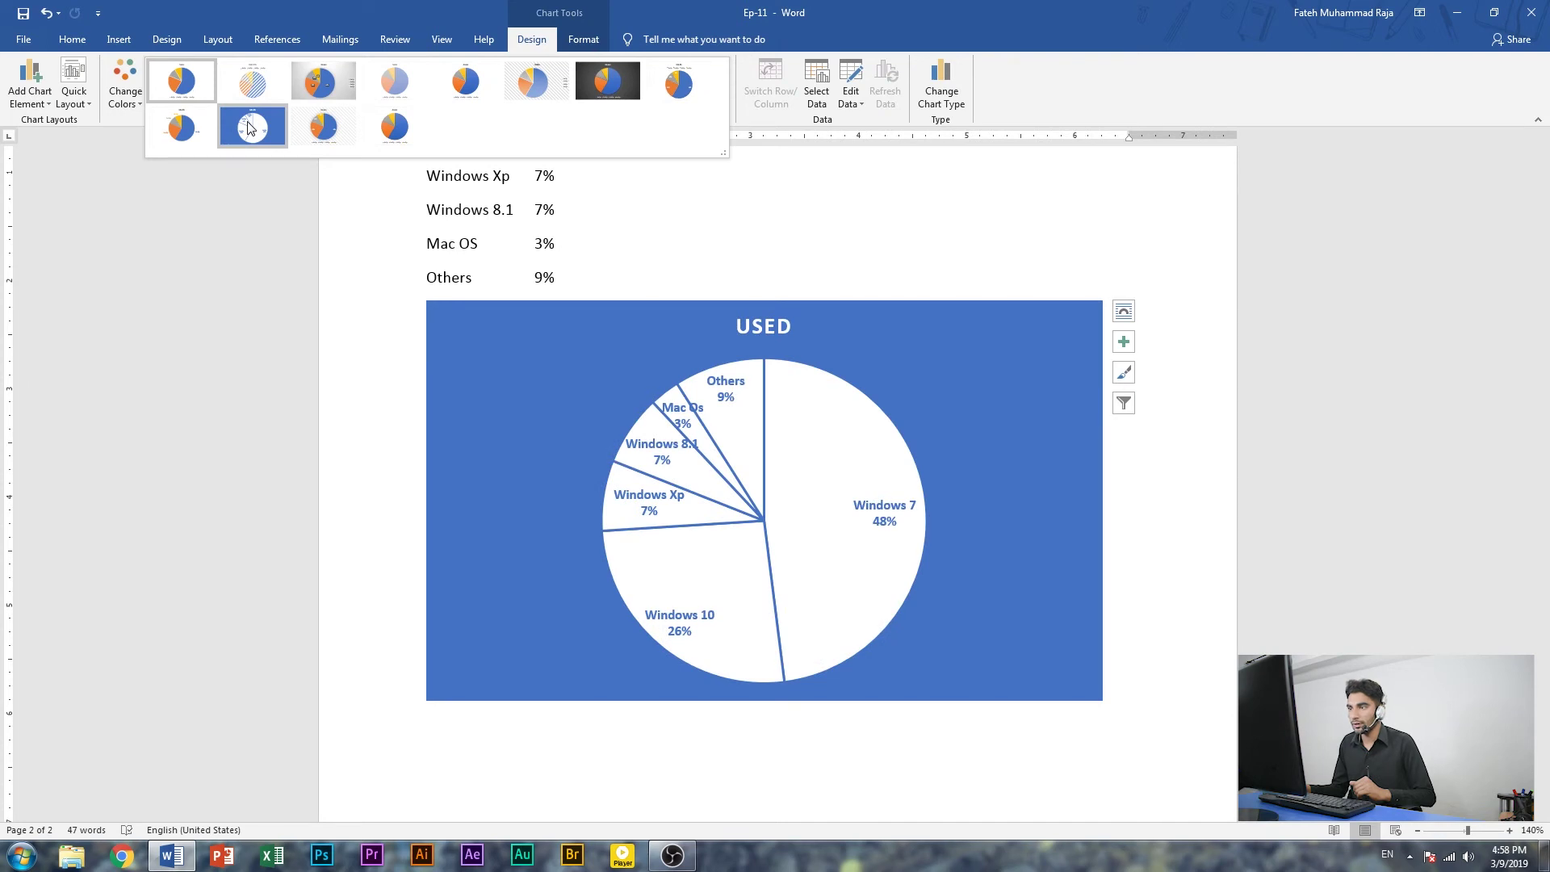
{"action": "left_click", "coordinate": [326, 132]}
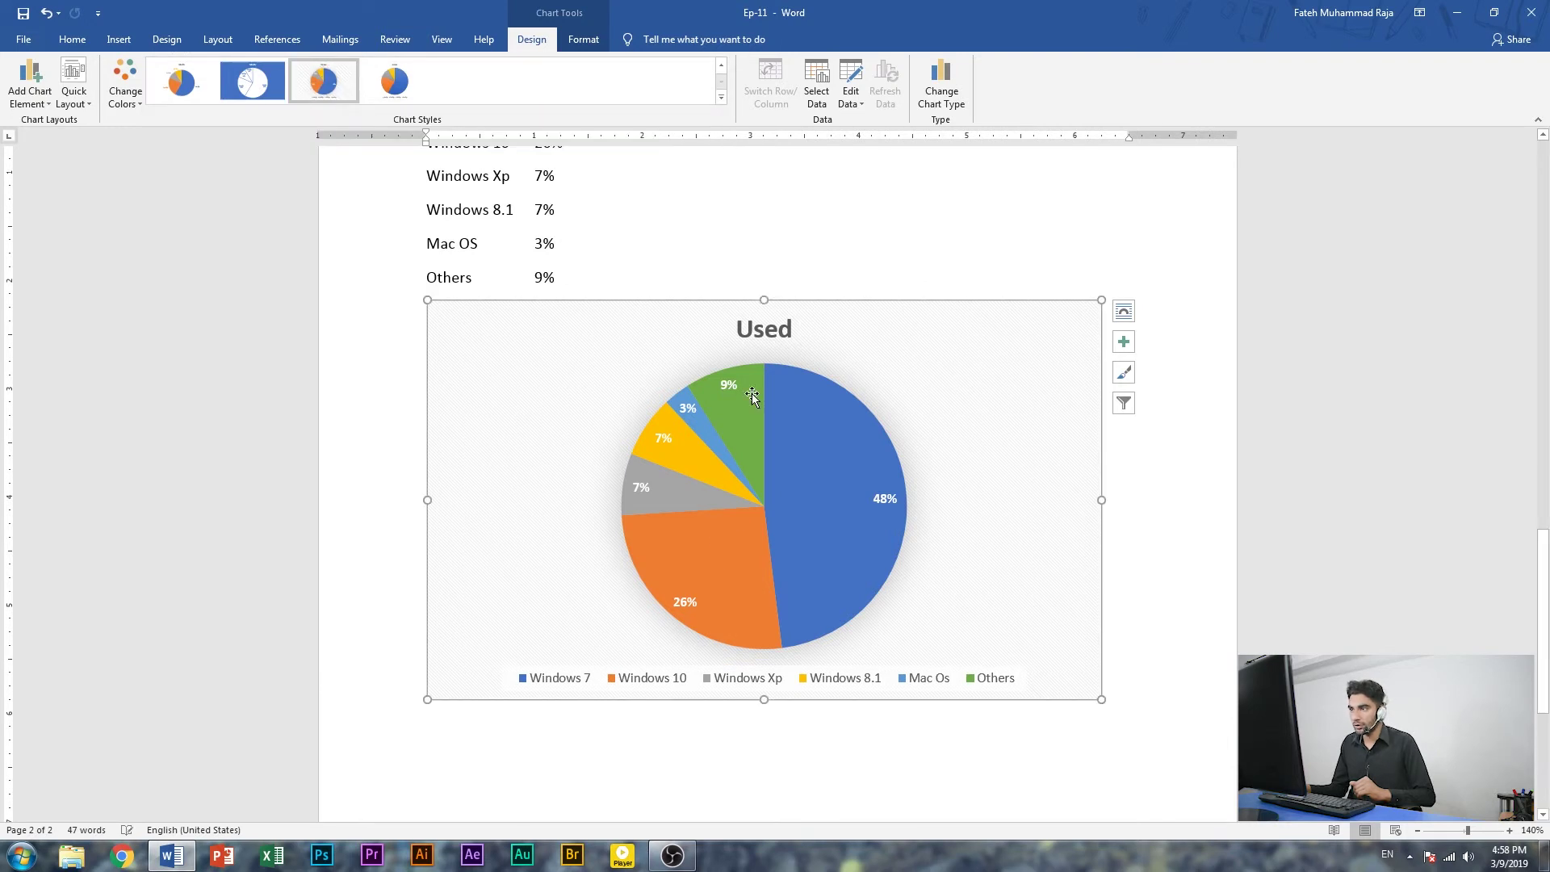
{"action": "left_click", "coordinate": [721, 98]}
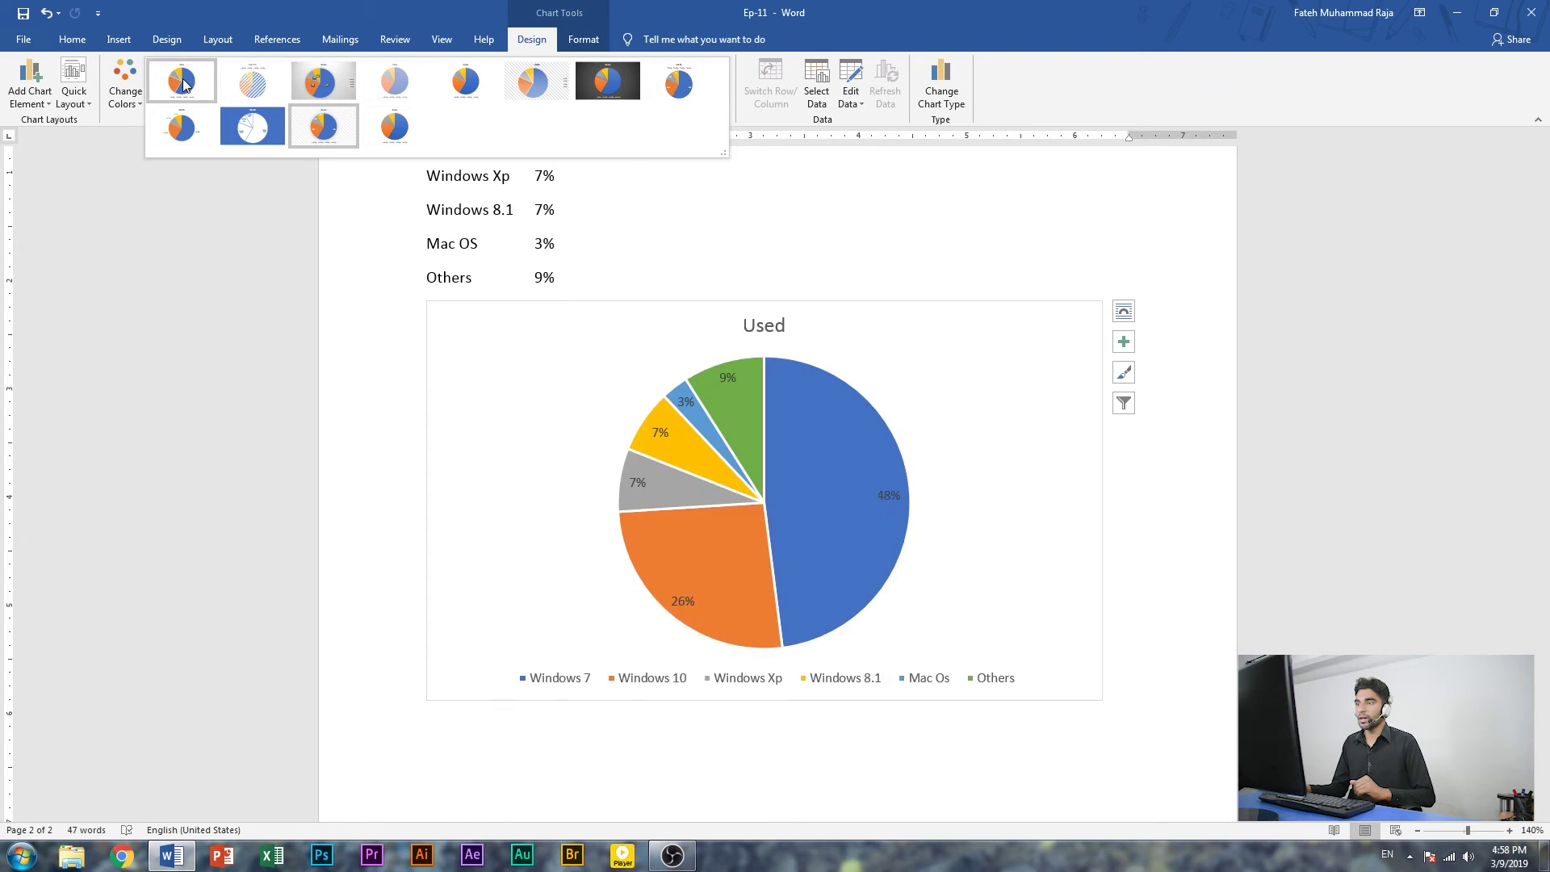
{"action": "left_click", "coordinate": [812, 557]}
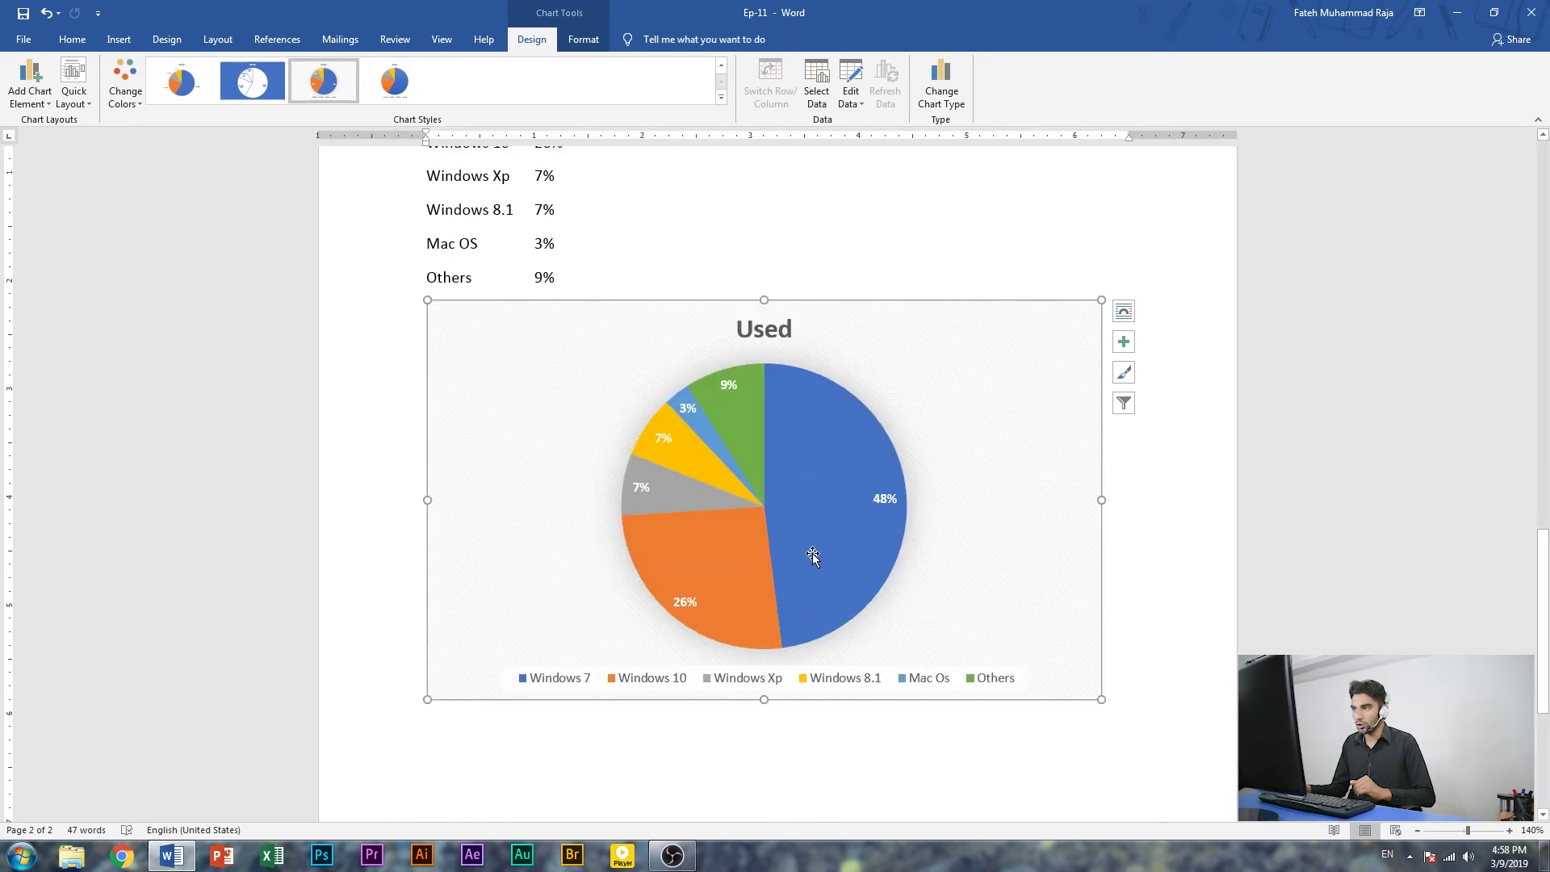
Recolour the pie chart with the fourth colourful palette, starting with green, blue and gold, and deselect the chart
{"action": "left_click", "coordinate": [137, 100]}
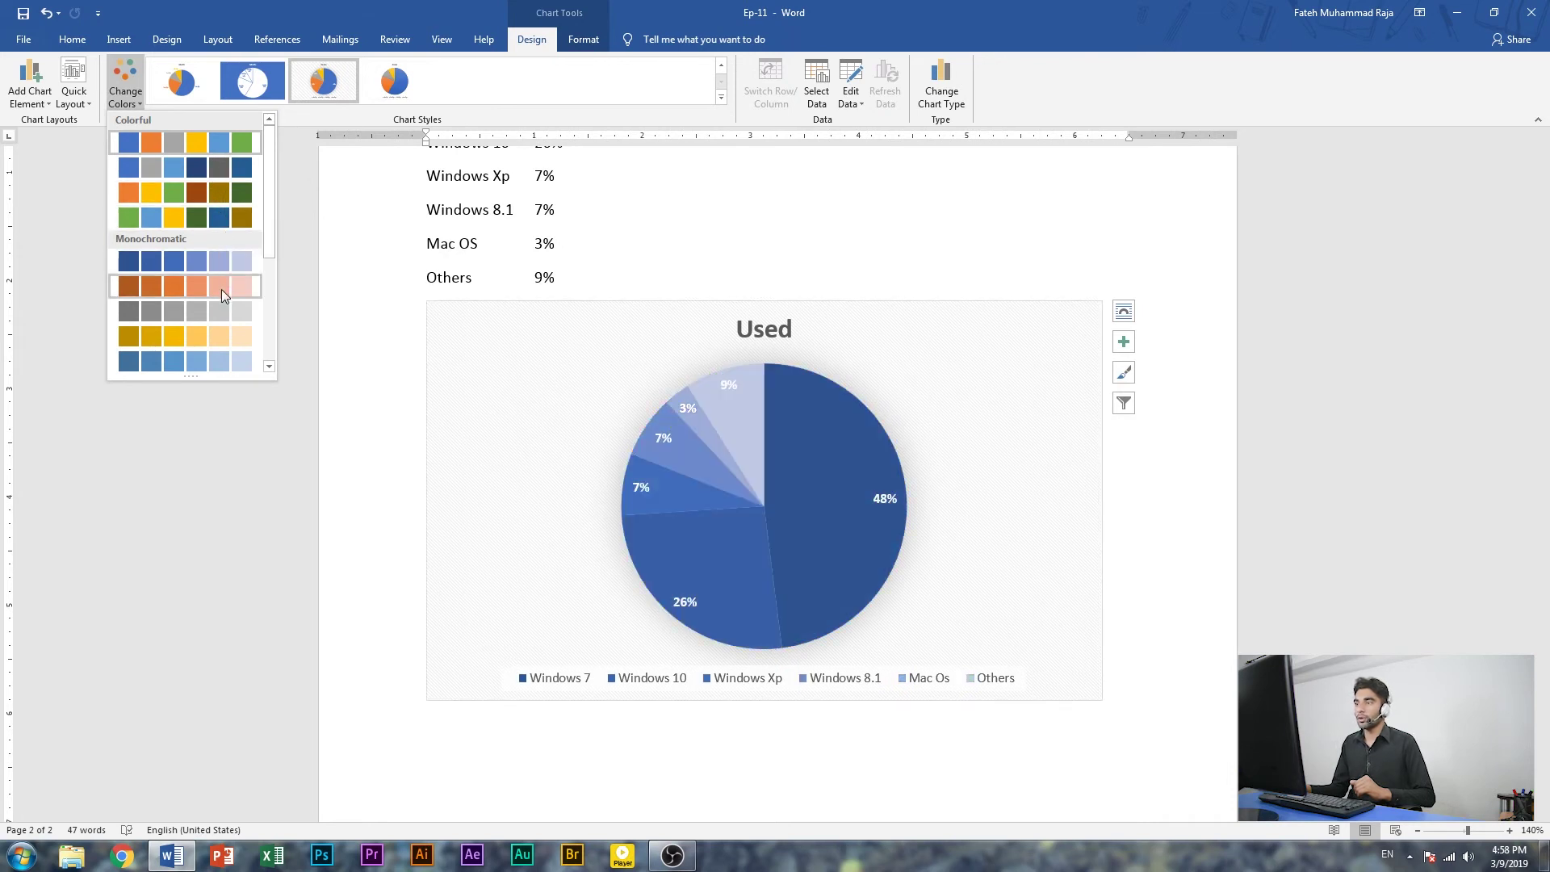
{"action": "left_click", "coordinate": [222, 223]}
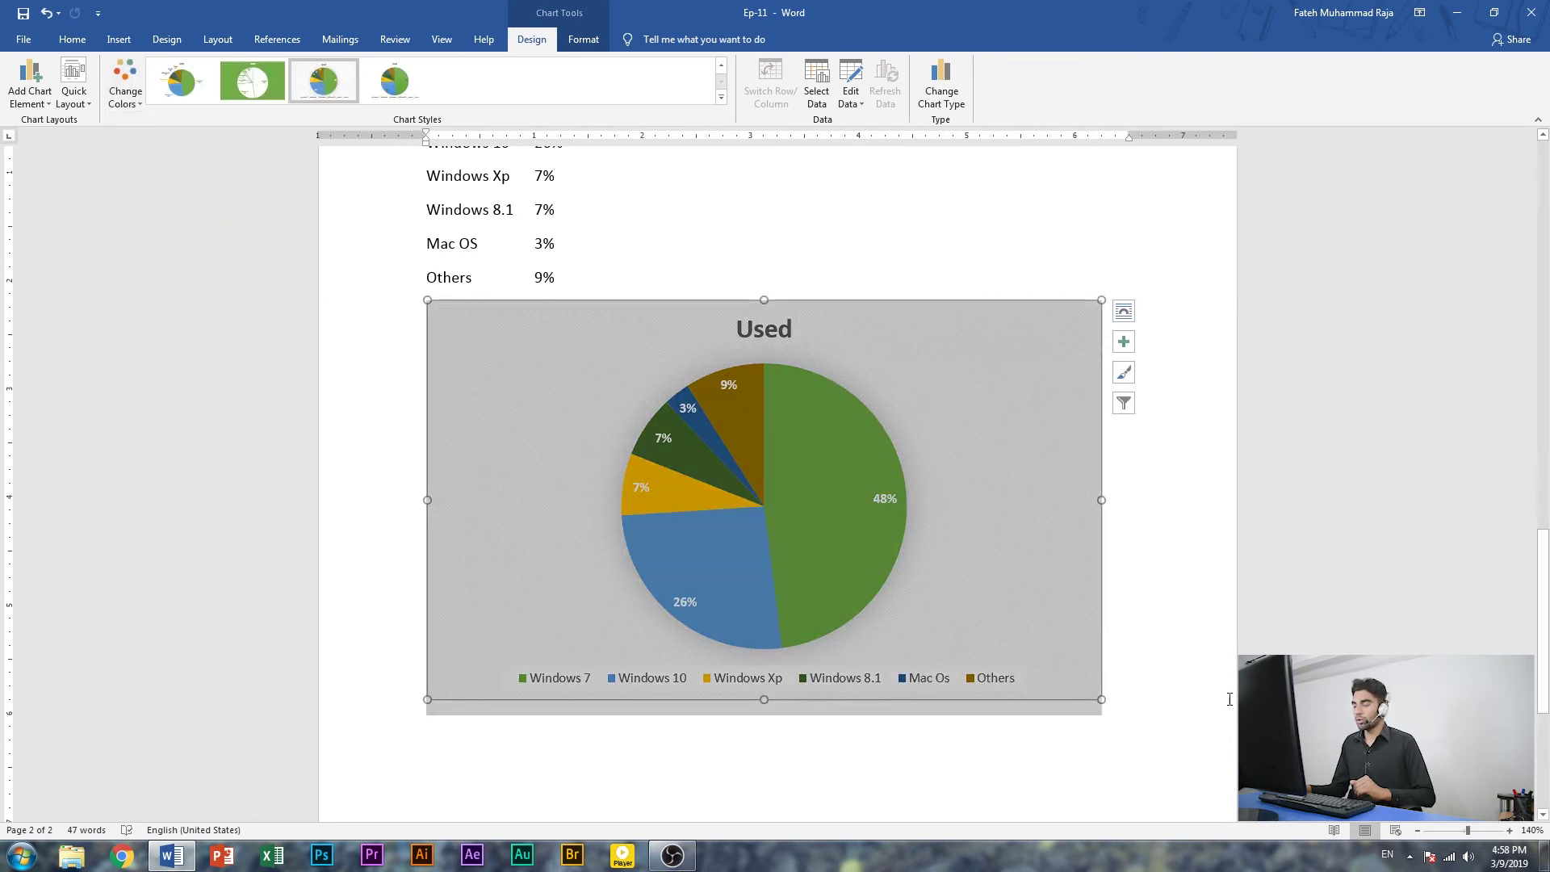
{"action": "left_click", "coordinate": [1197, 631]}
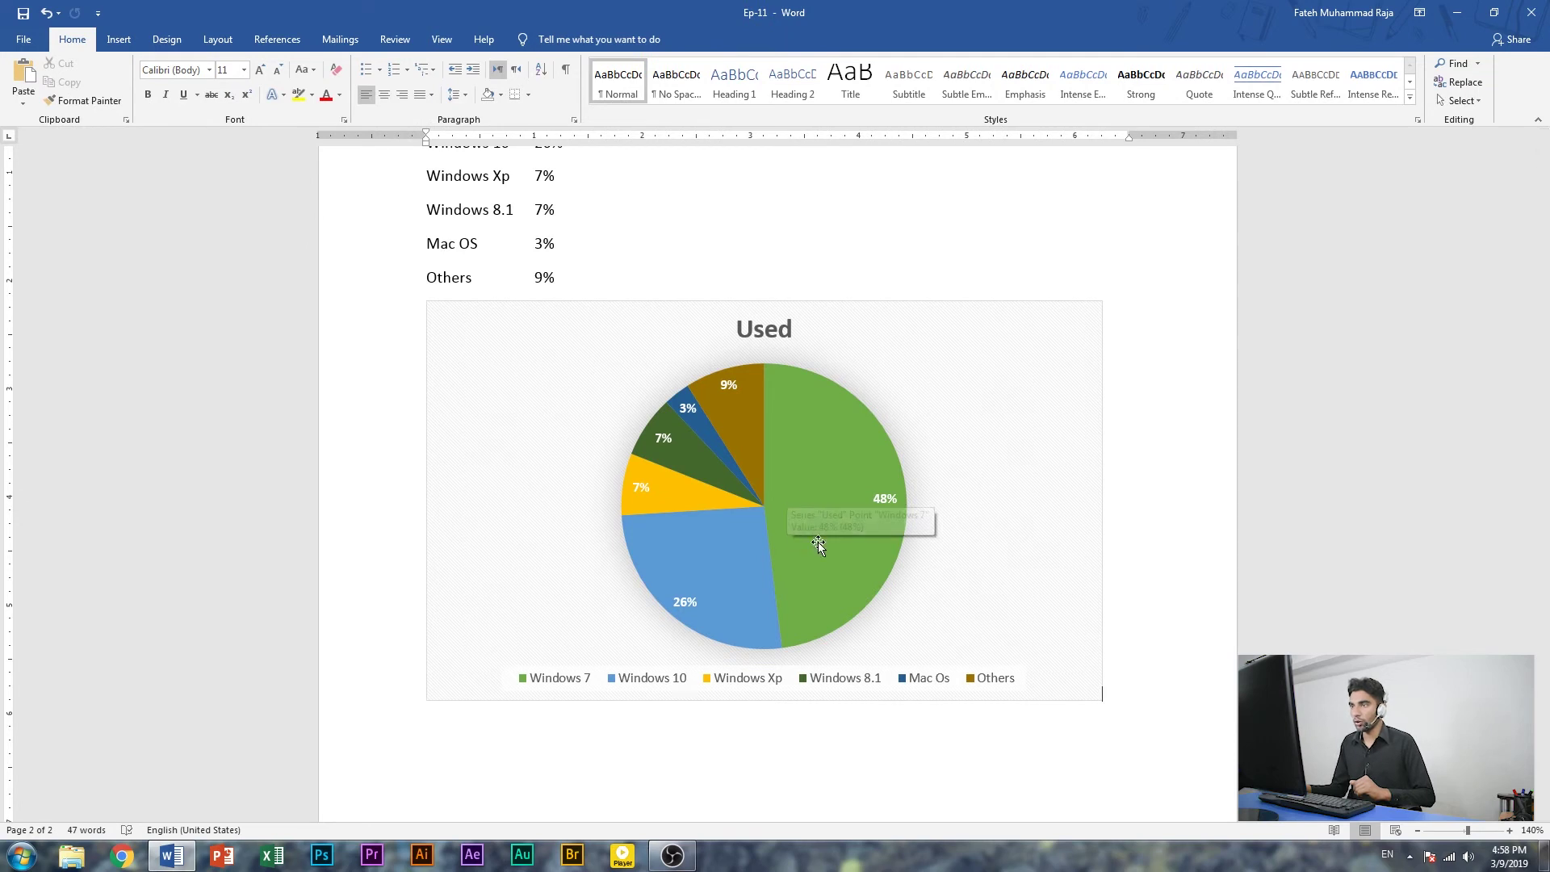
Compare the pie chart's slices and percentage labels with the list of most widely used operating systems above it
{"action": "scroll", "coordinate": [712, 574], "scroll_direction": "up", "scroll_amount": 3}
{"action": "scroll", "coordinate": [573, 560], "scroll_direction": "down", "scroll_amount": 1}
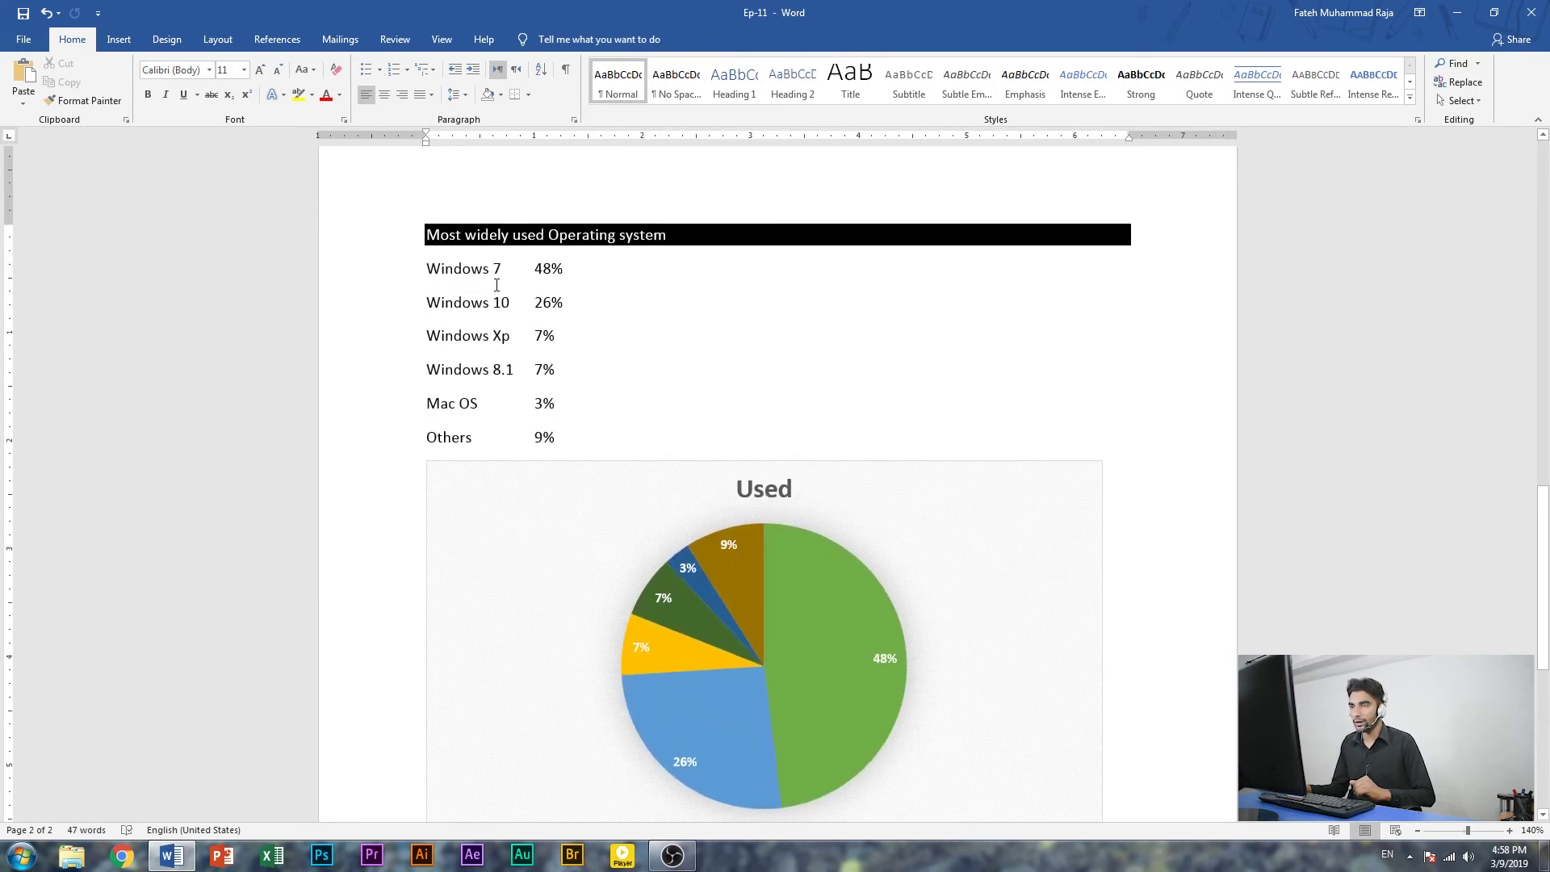
{"action": "scroll", "coordinate": [701, 405], "scroll_direction": "down", "scroll_amount": 3}
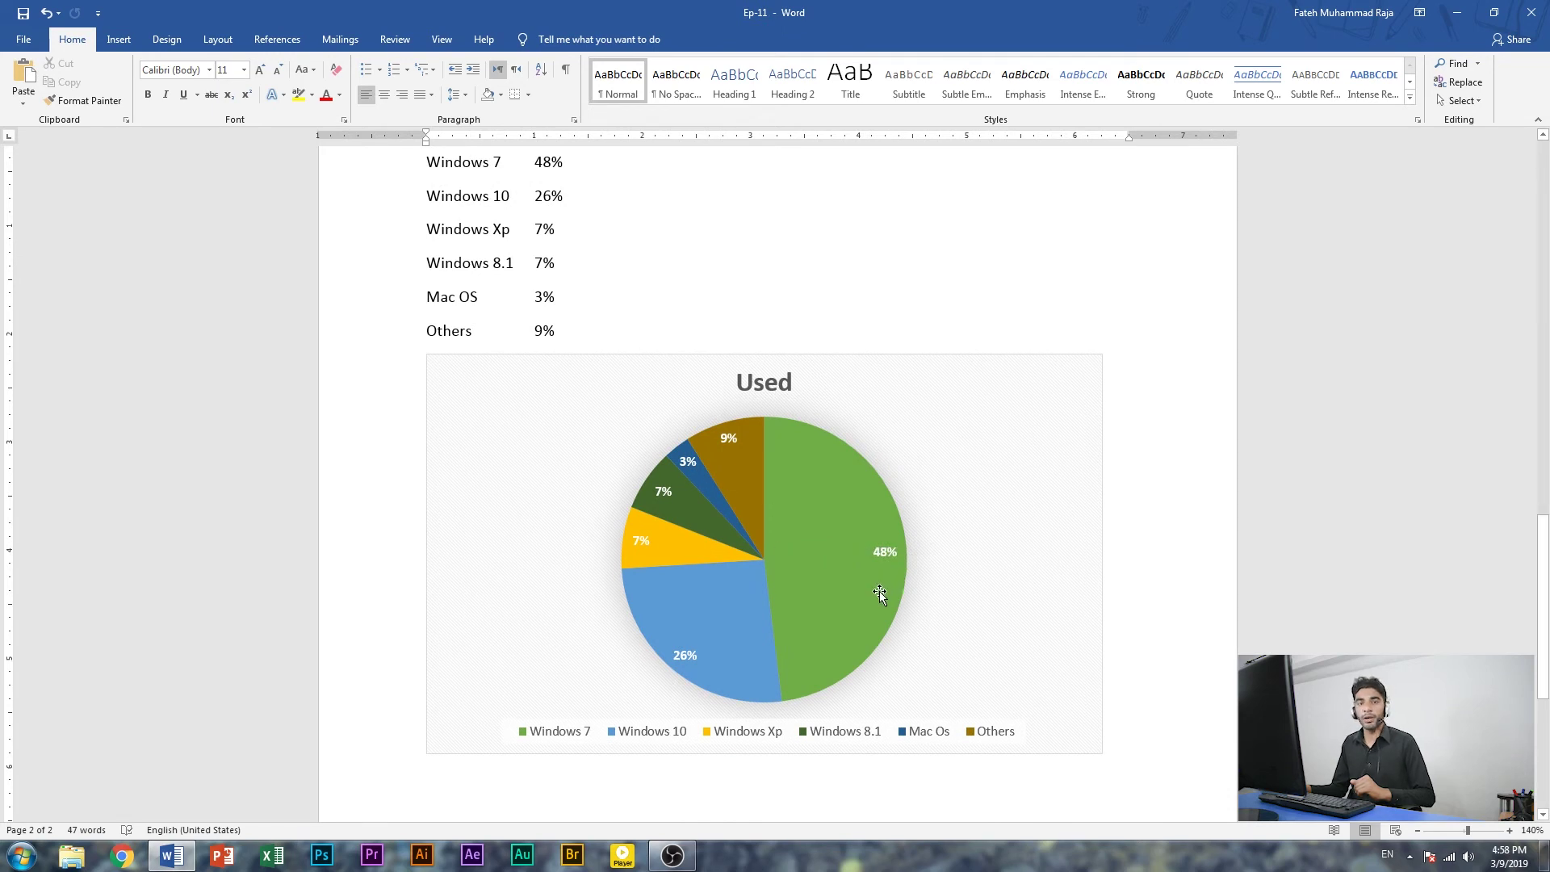
{"action": "mouse_move", "coordinate": [878, 593]}
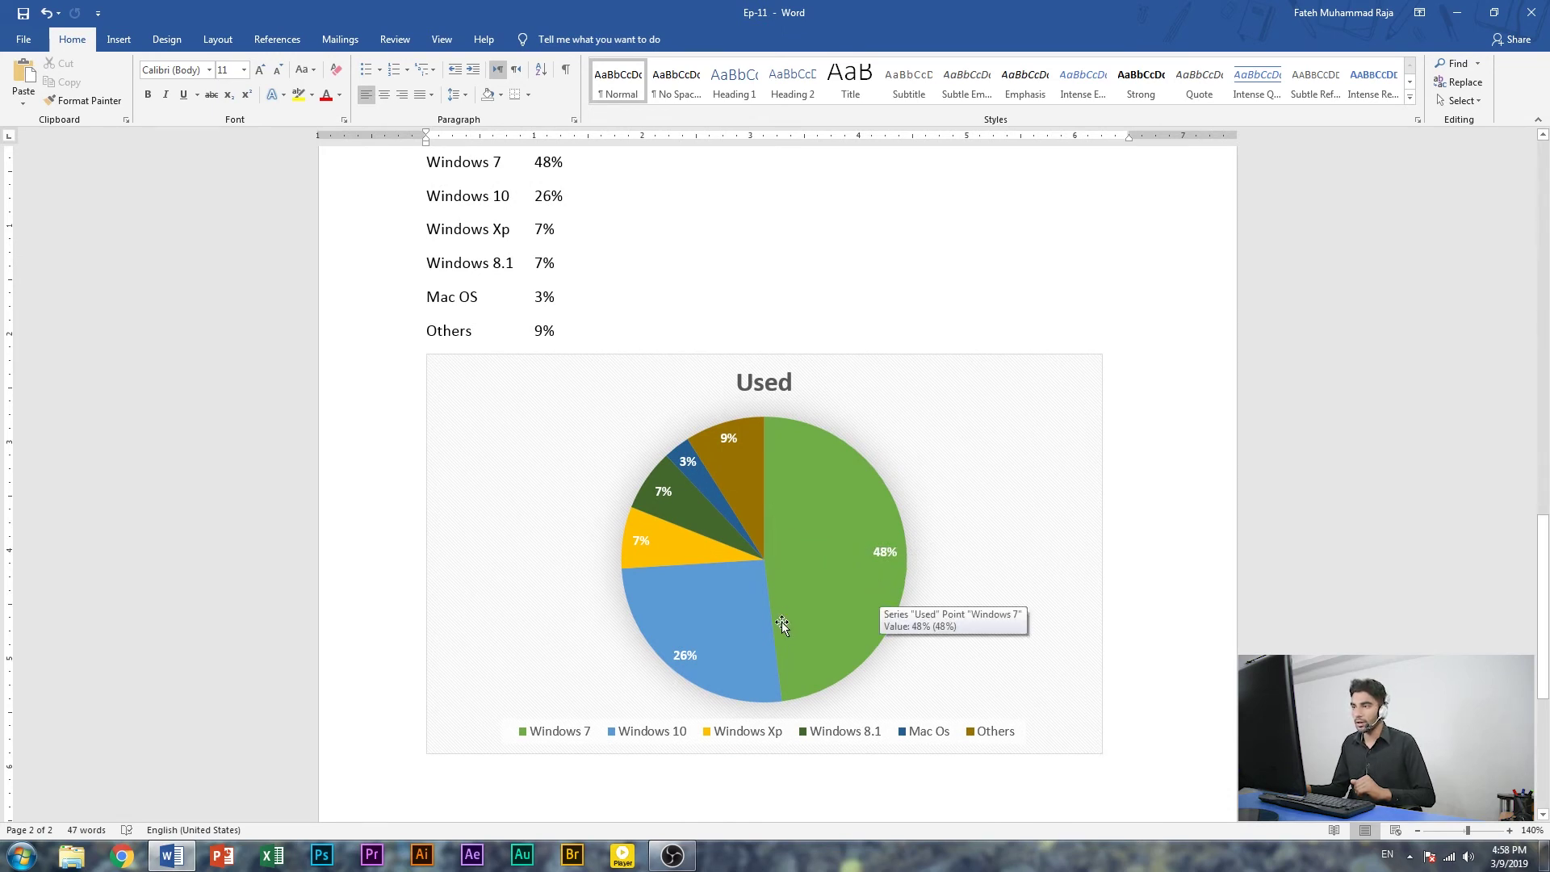
{"action": "mouse_move", "coordinate": [704, 523]}
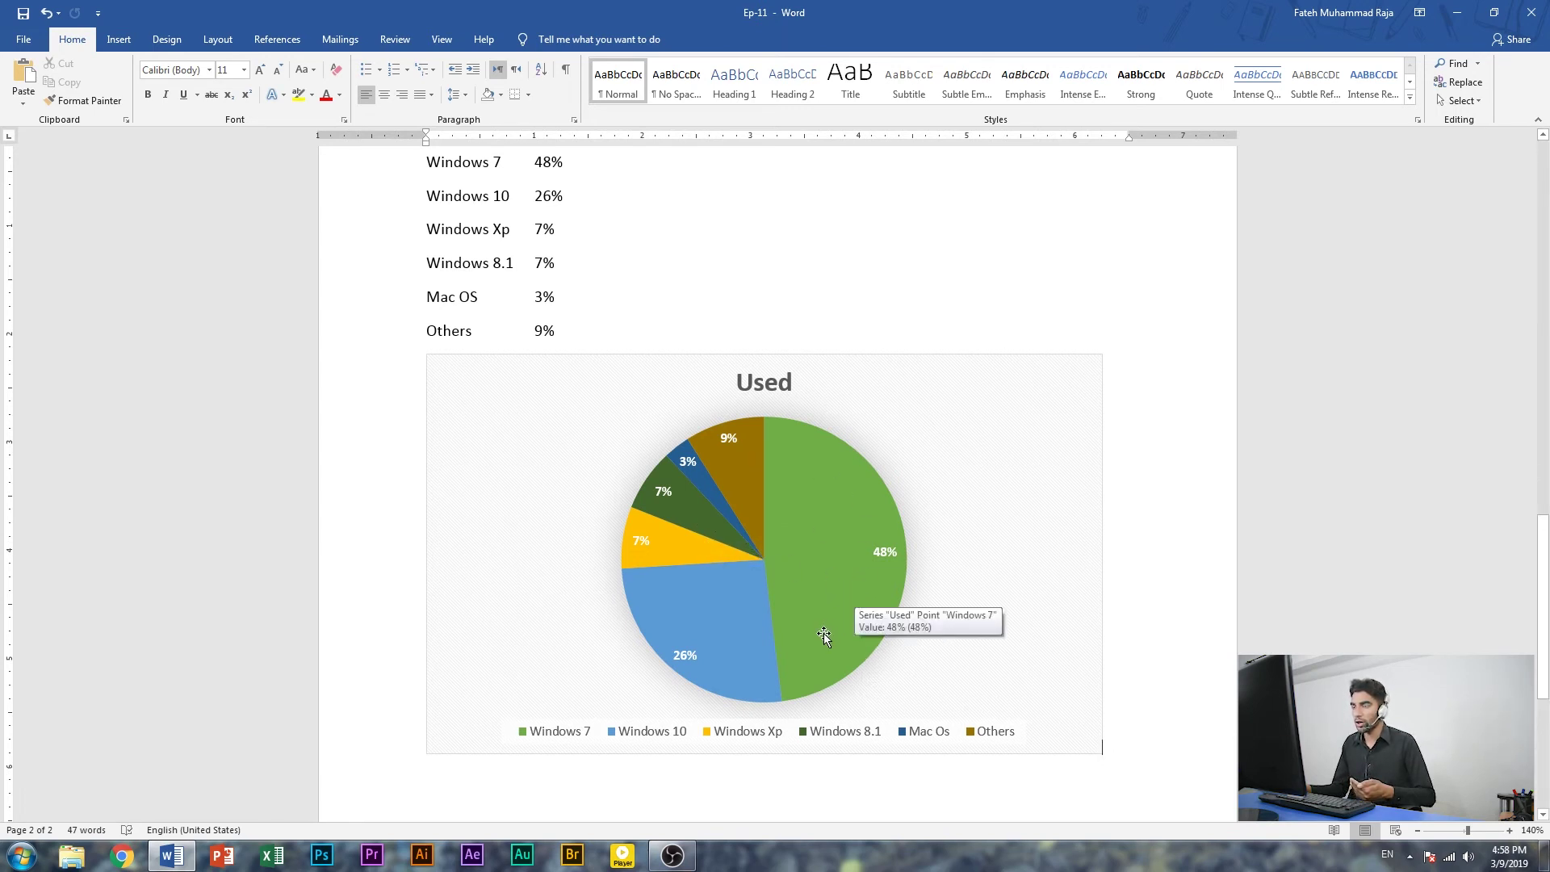
{"action": "scroll", "coordinate": [823, 636], "scroll_direction": "down", "scroll_amount": 1}
{"action": "mouse_move", "coordinate": [765, 522]}
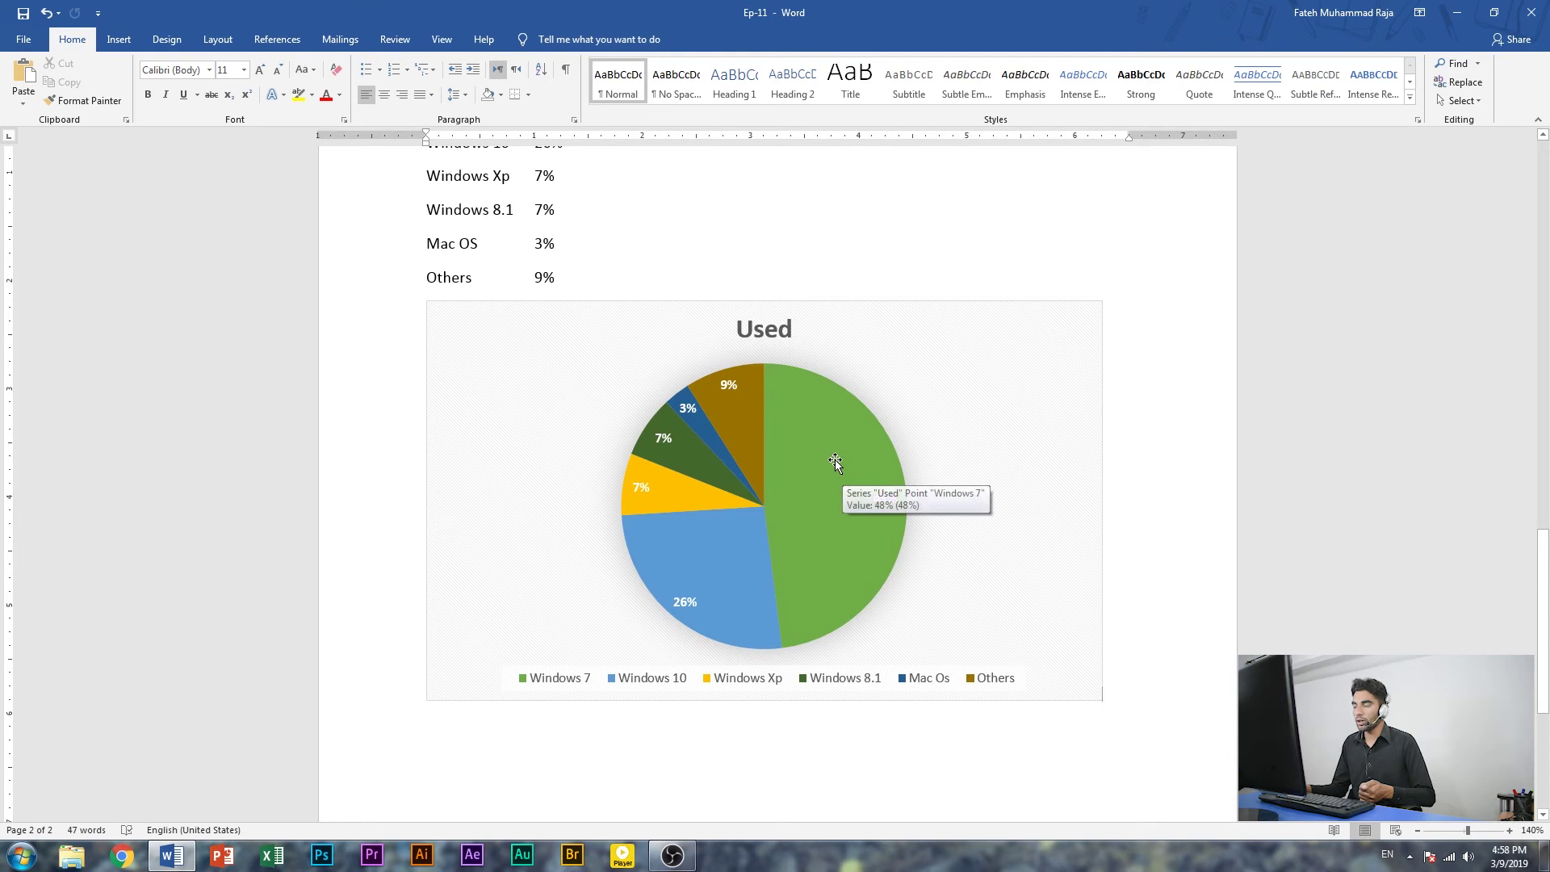
{"action": "mouse_move", "coordinate": [810, 540]}
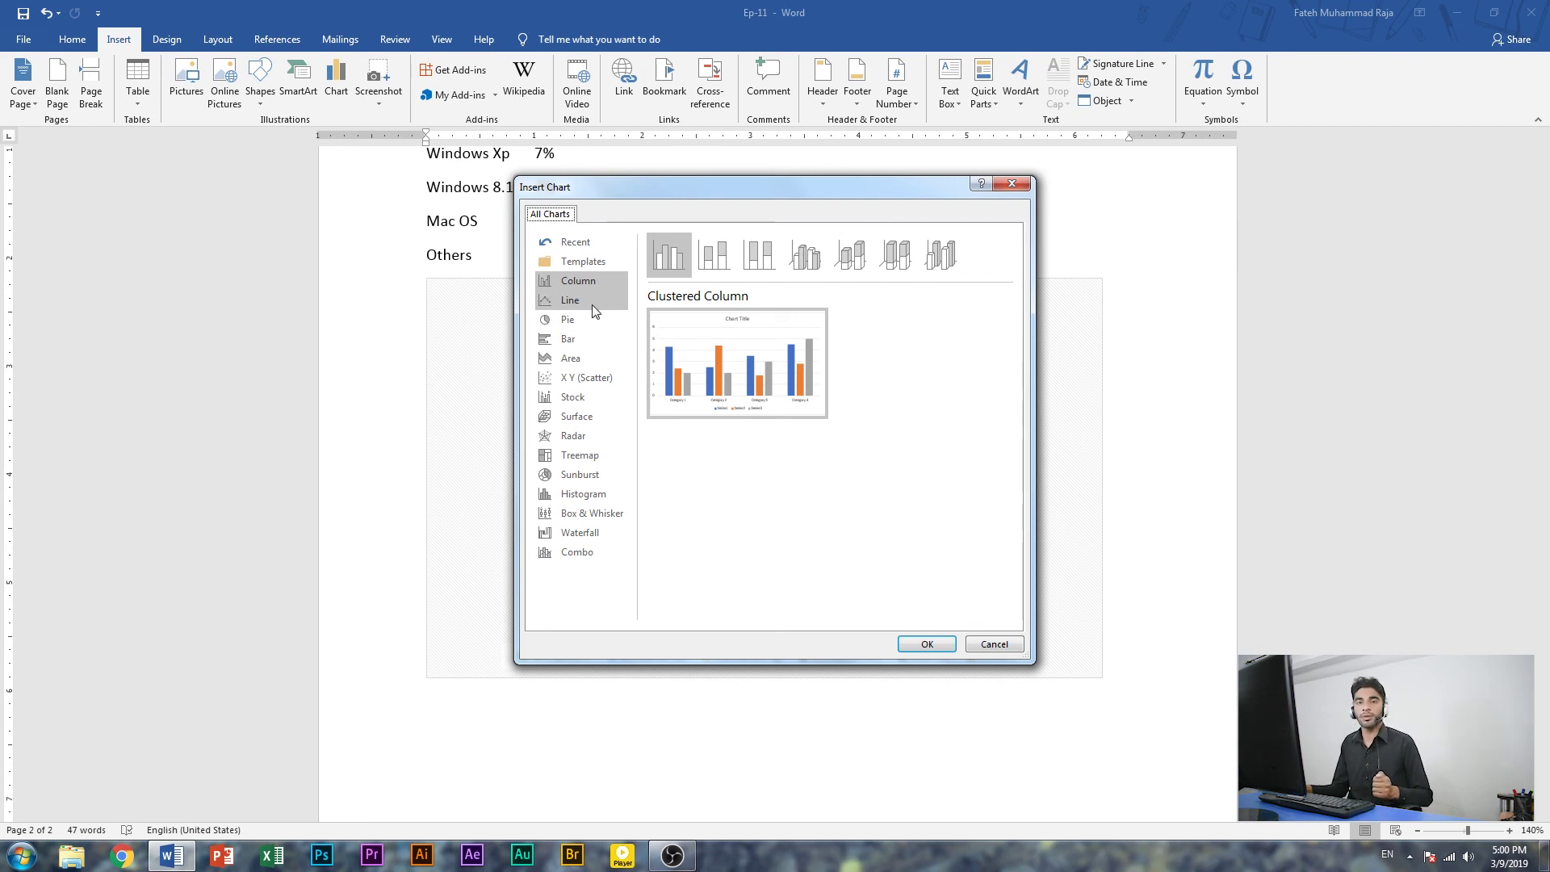
Close the Insert Chart dialog without inserting another chart
{"action": "left_click", "coordinate": [1009, 185]}
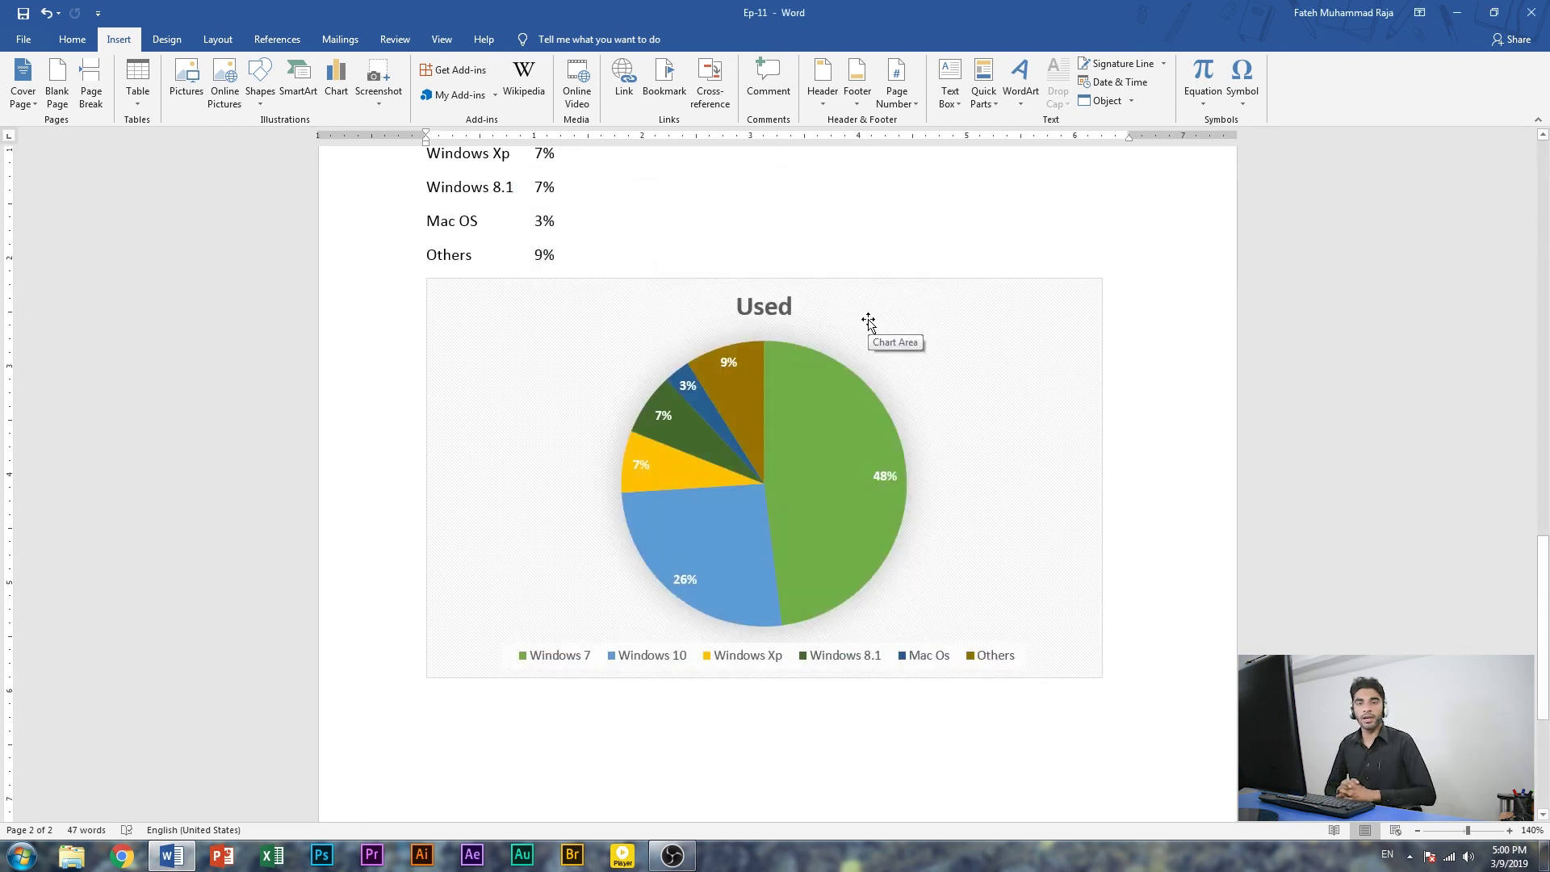